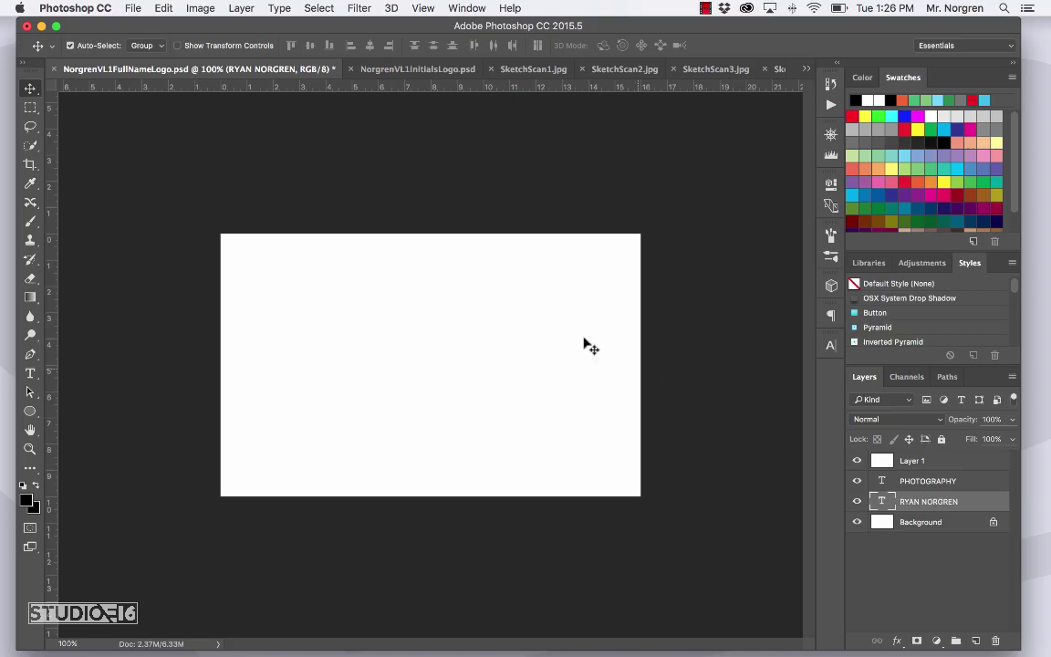
- Check the Photoshop version information, then close the About window
click(83, 8)
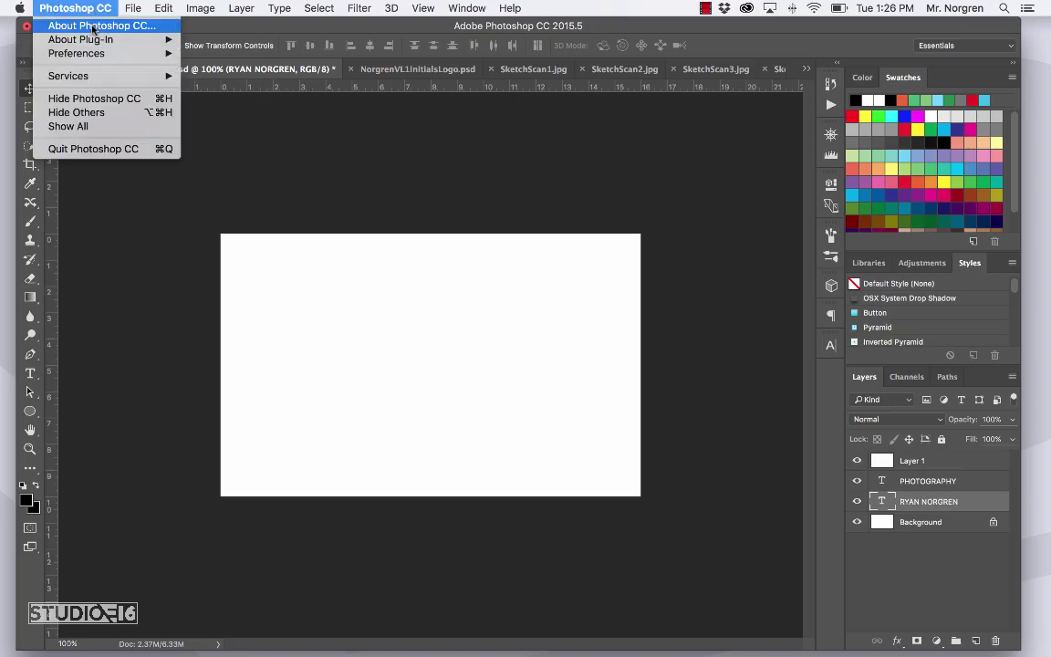
click(390, 193)
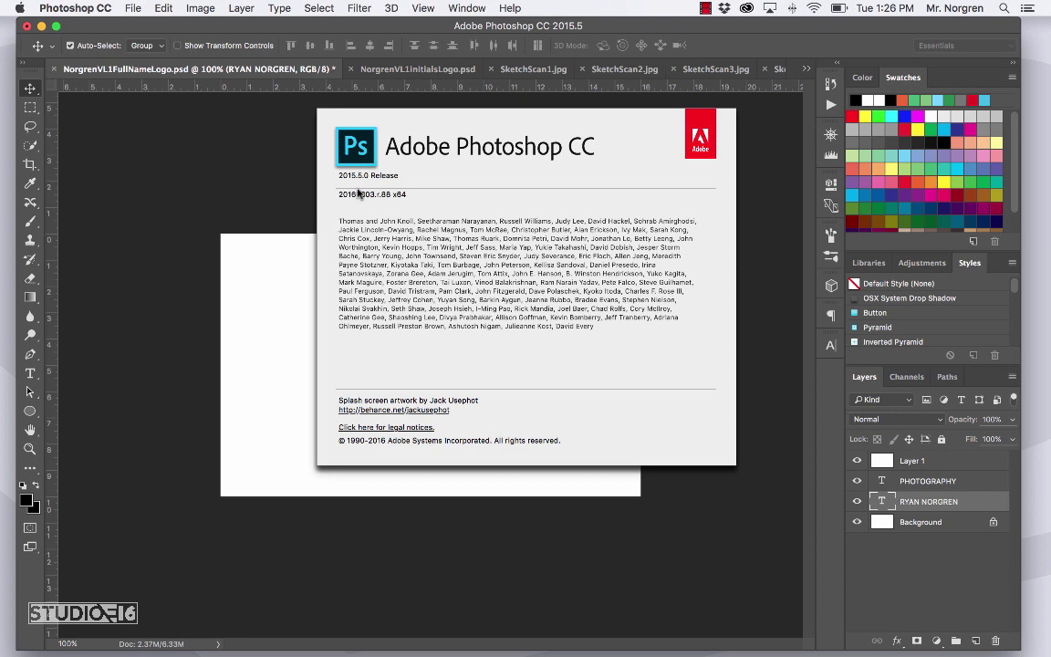
click(480, 185)
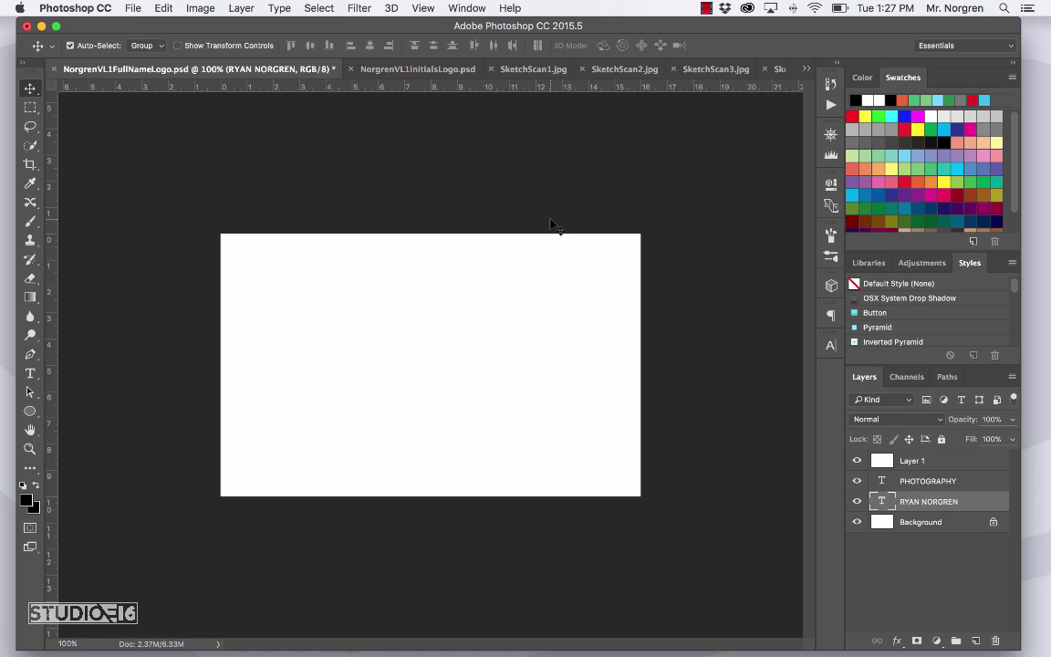
- Hide the white cover layer, then compare the initials and full-name logo documents
click(857, 461)
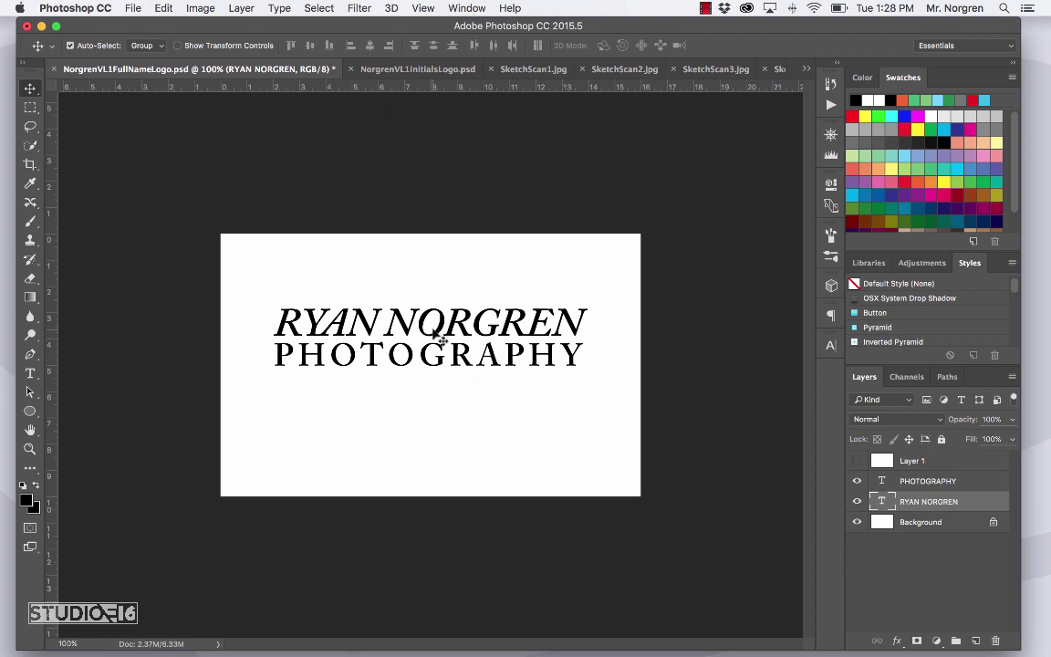
click(413, 73)
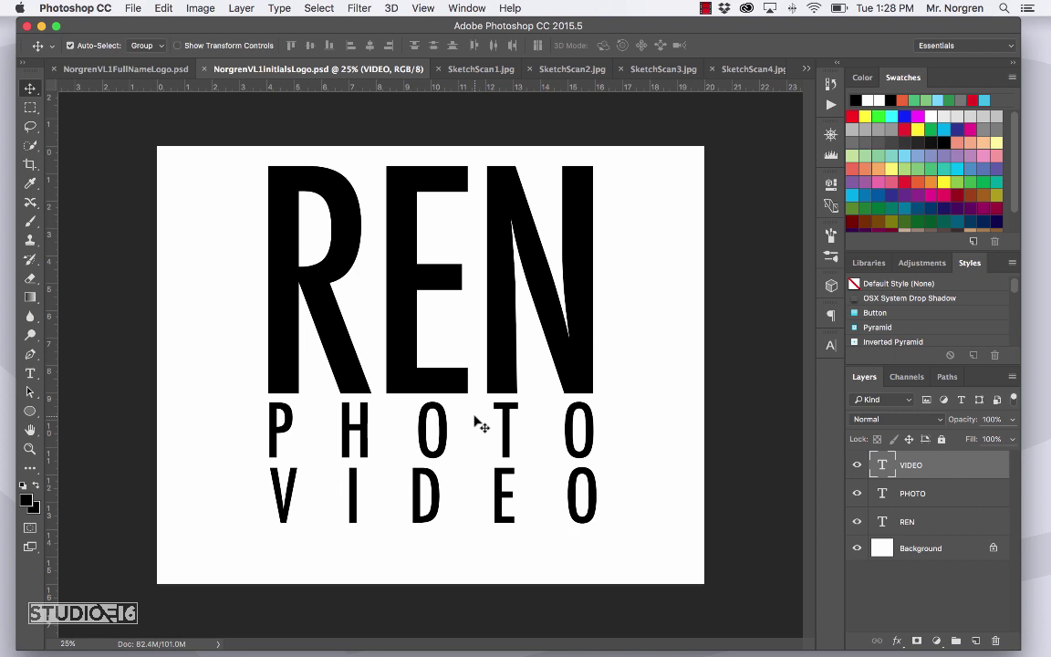
click(117, 69)
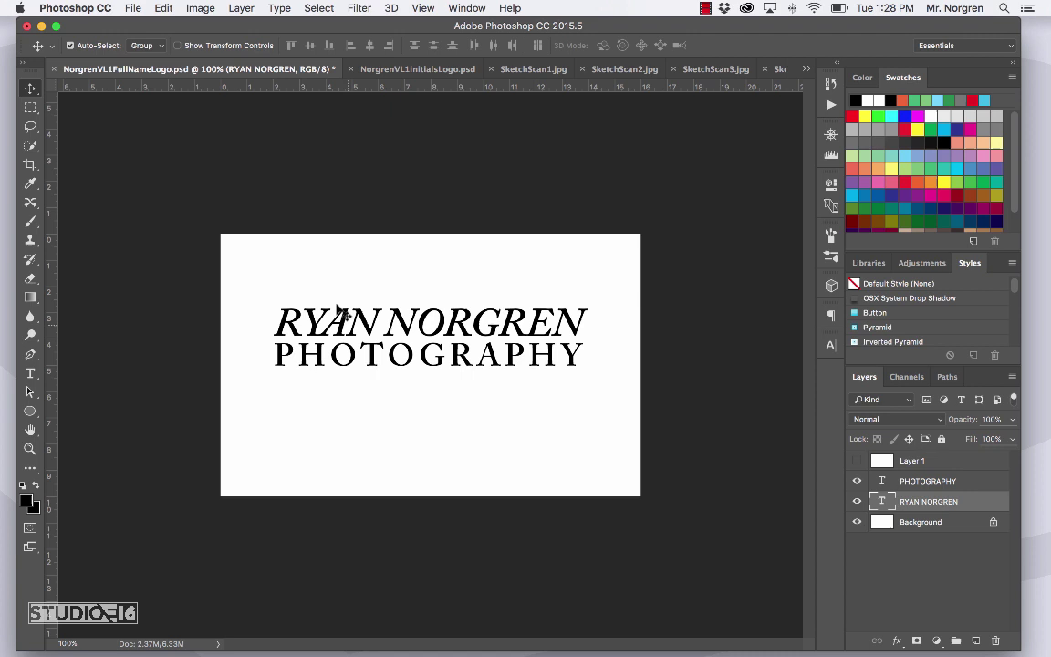
click(402, 70)
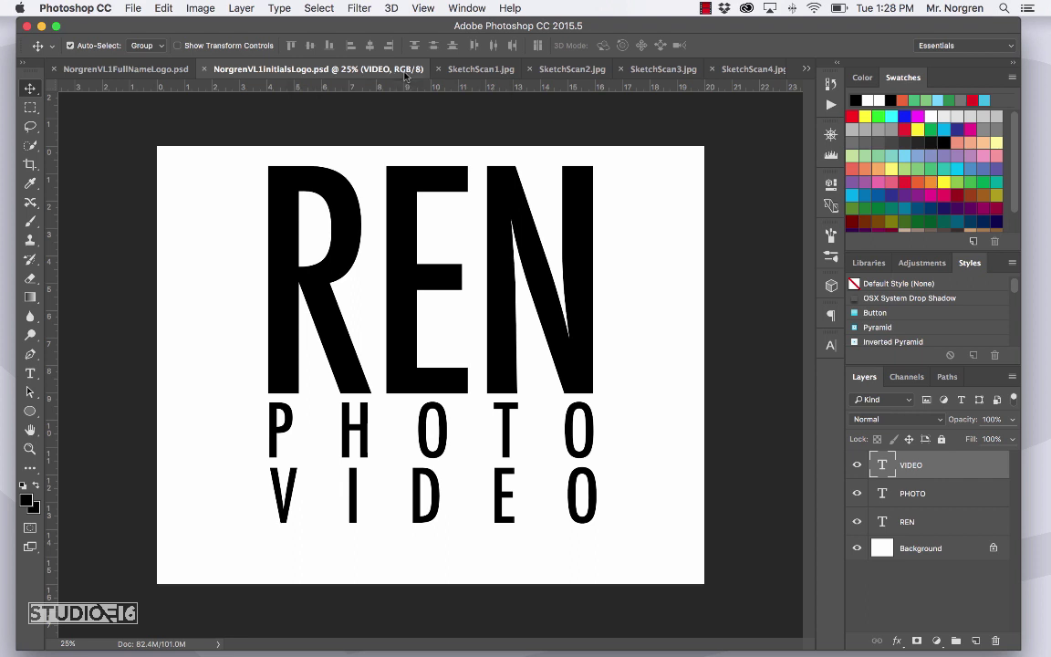
- View SketchScan1.jpg through SketchScan4.jpg in turn, ending on SketchScan4.jpg
click(466, 73)
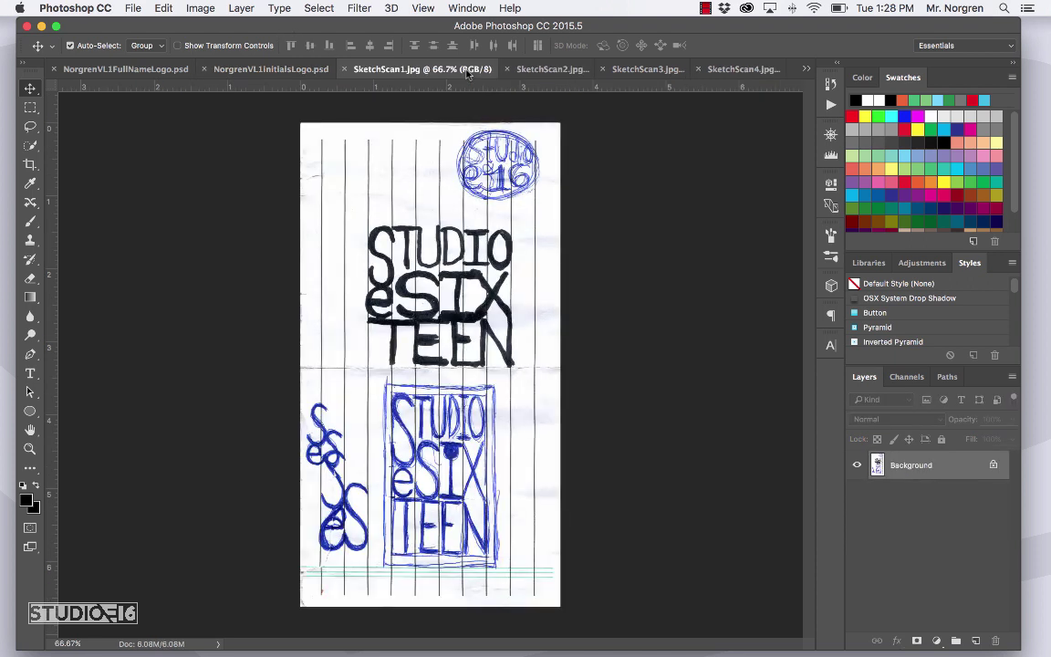
click(559, 73)
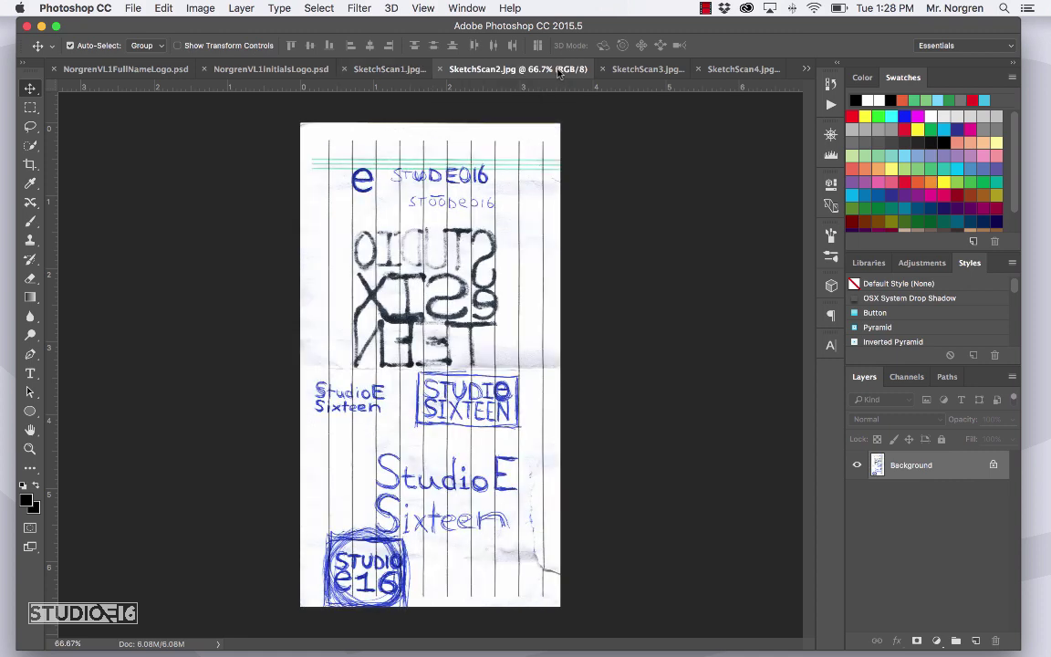
click(638, 73)
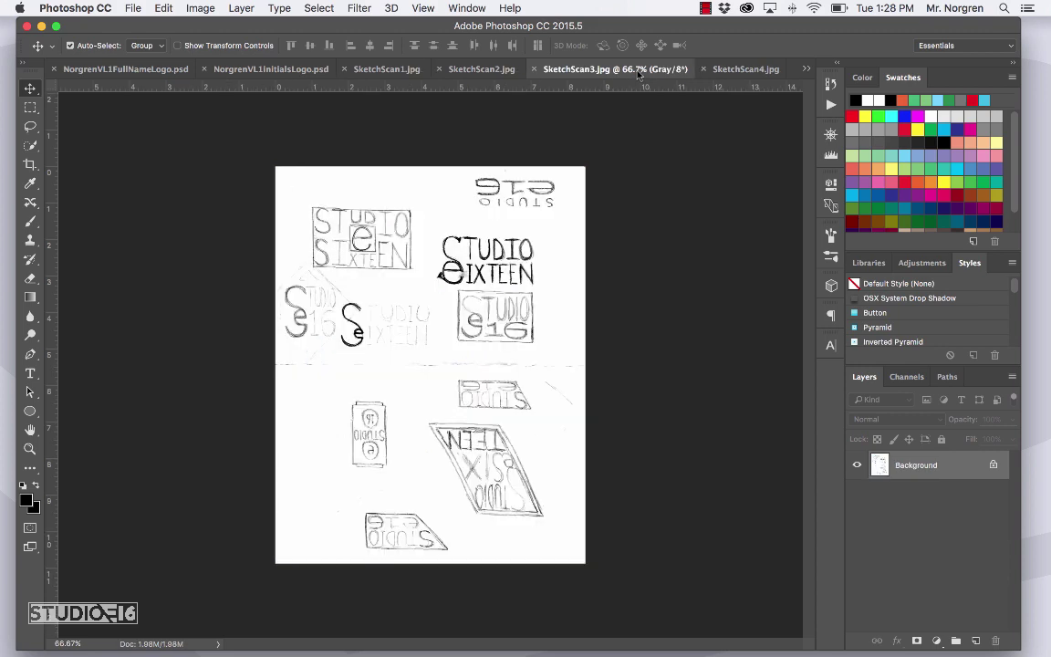
click(744, 69)
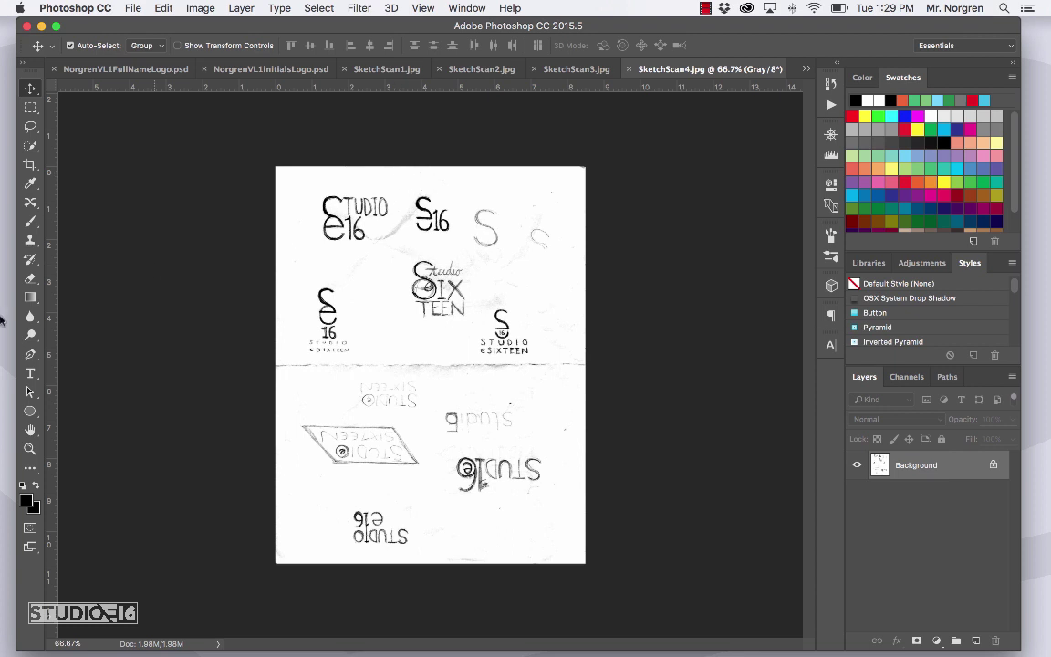
mouse_move(3, 294)
- Enable Auto-Select and create a new 20 × 16 inch, 300 ppi, RGB 8-bit white document
click(70, 45)
click(134, 9)
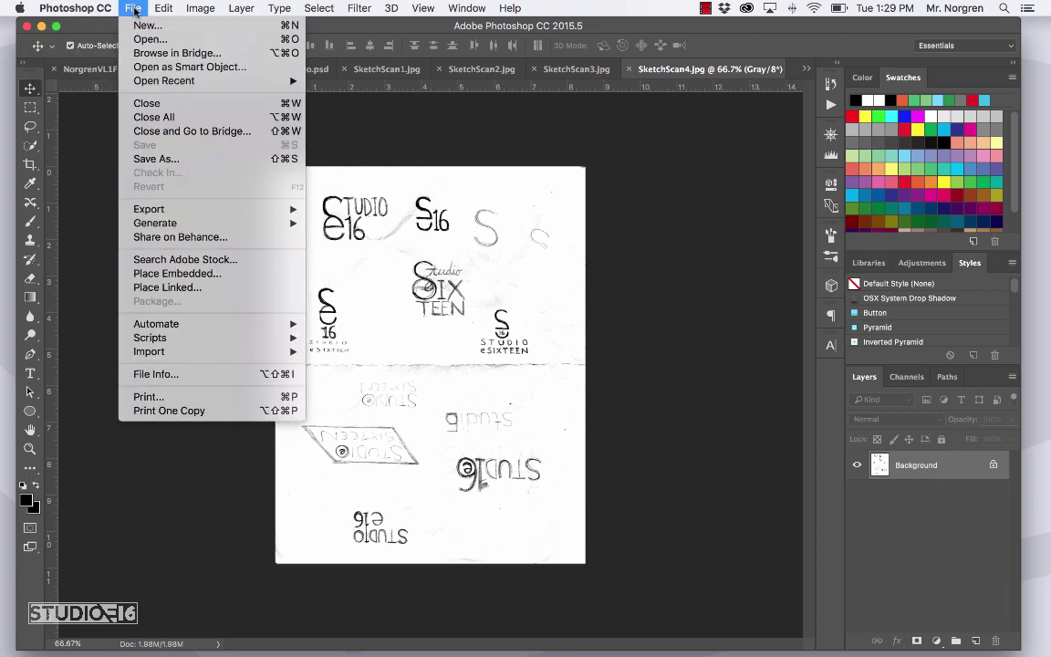
key(super+n)
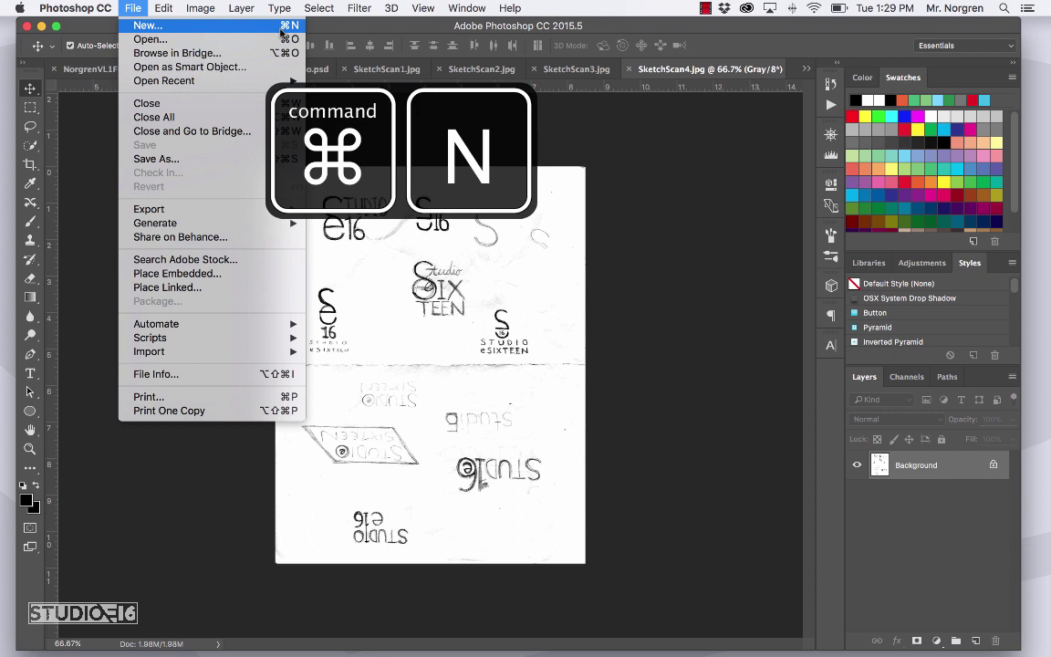
click(283, 26)
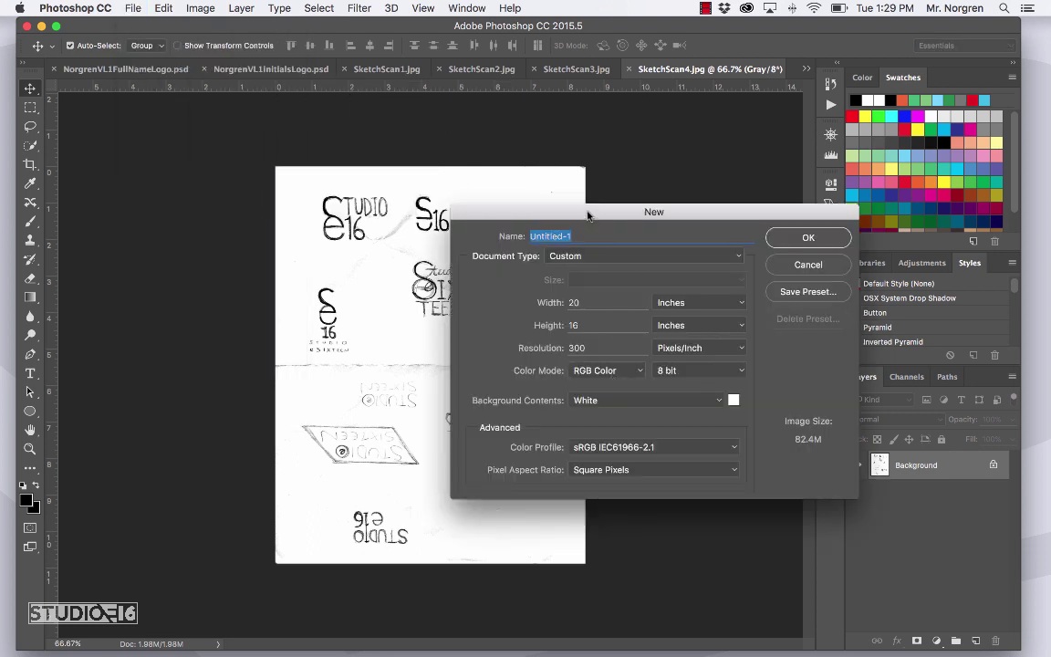
drag(531, 211, 478, 199)
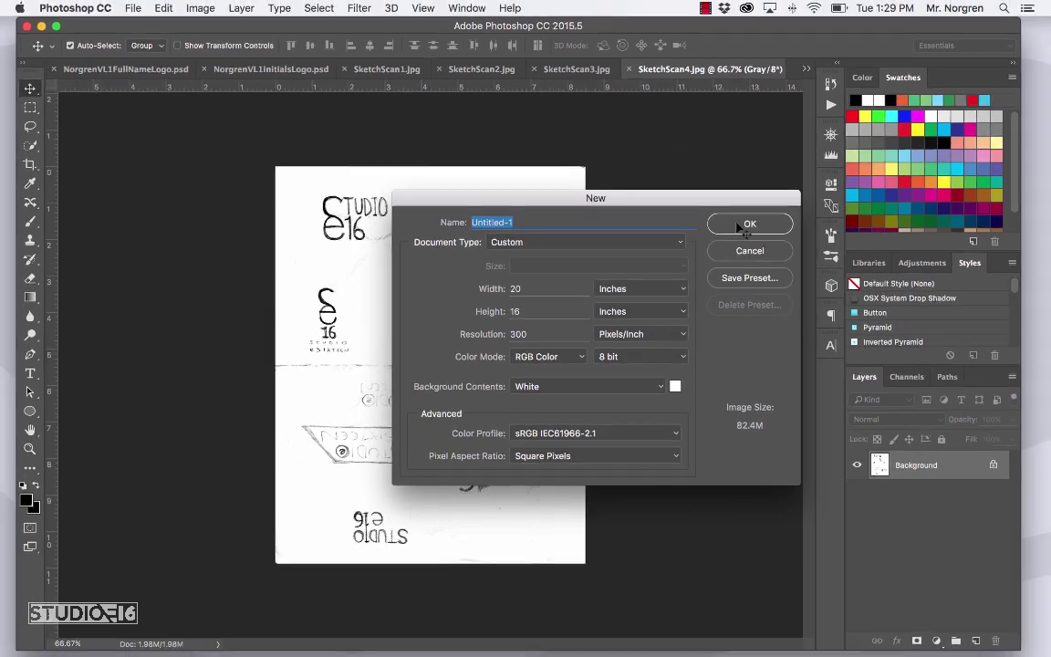
click(746, 225)
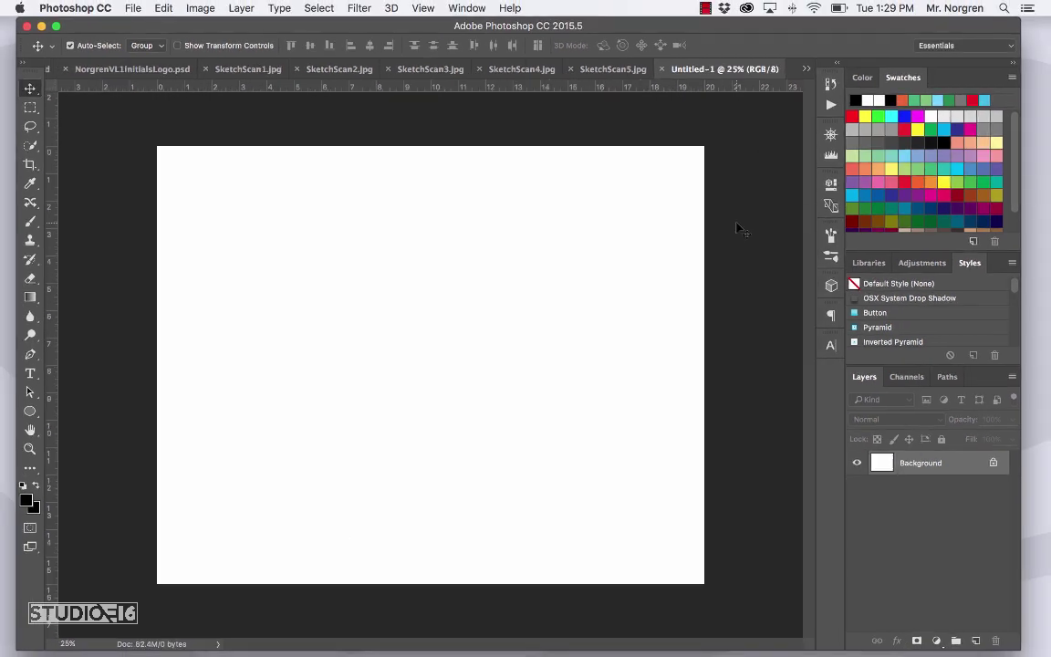
- Type the photographer's full name near the top-left of the canvas and select it
click(30, 374)
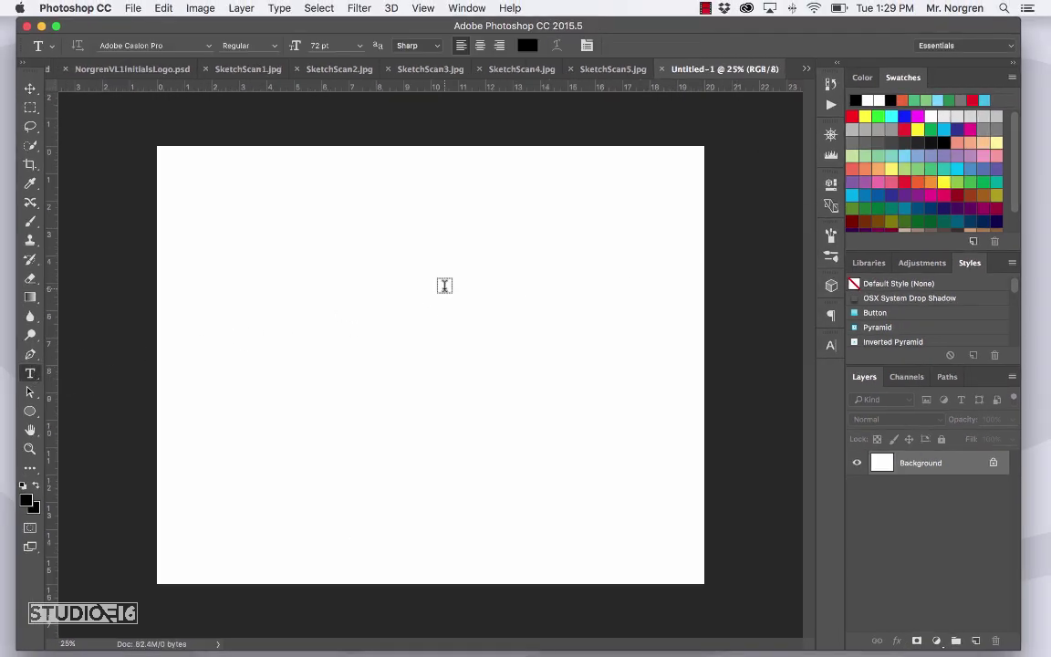
click(232, 267)
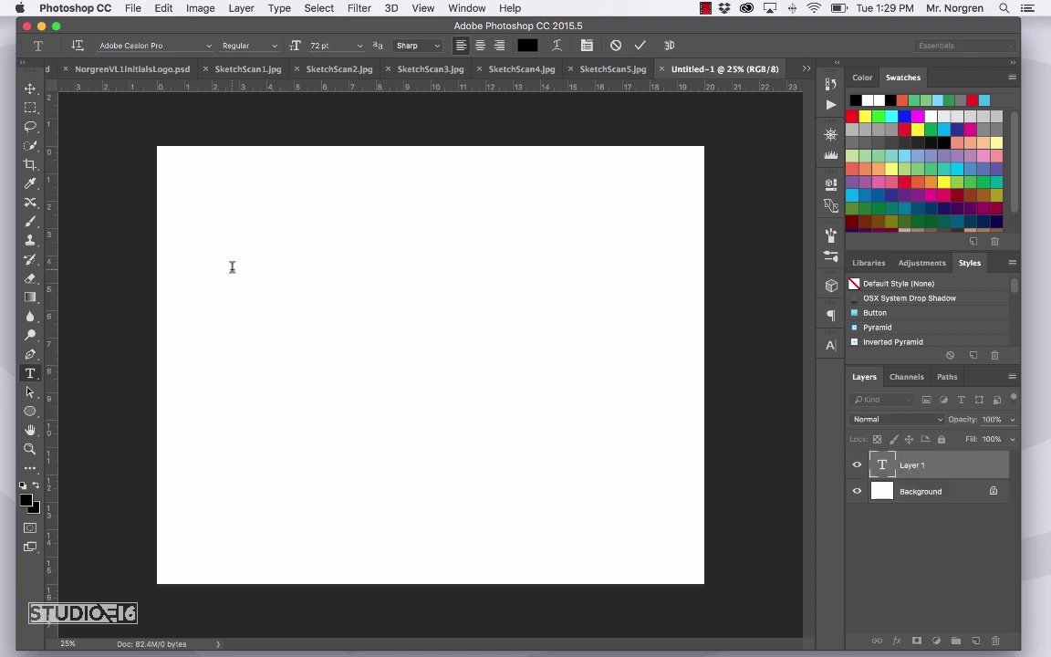
text(Ryan )
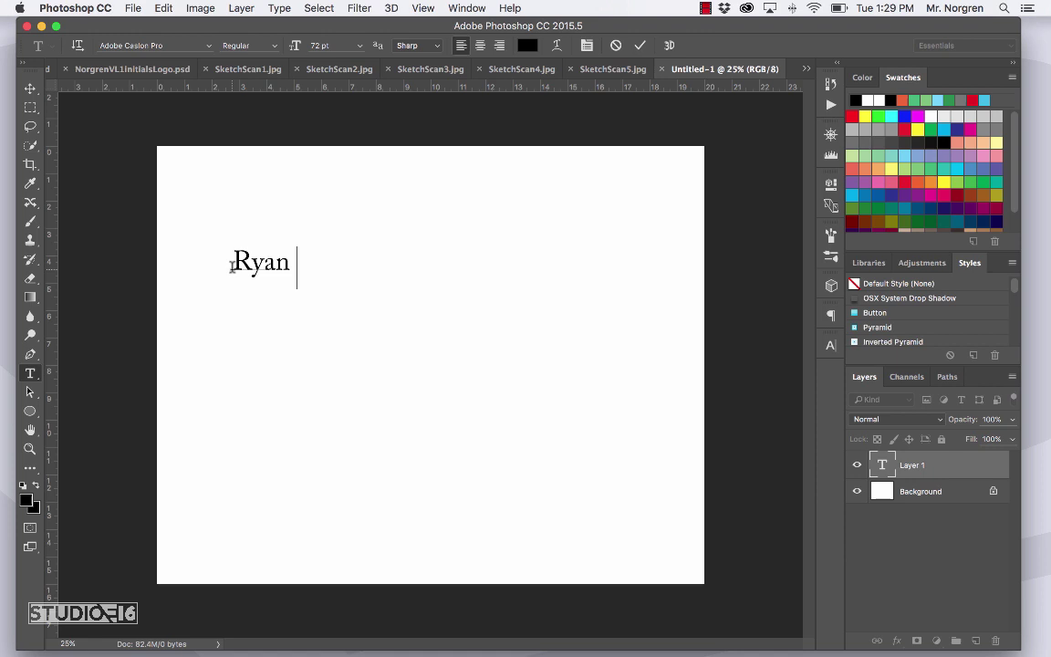
text(Norgren)
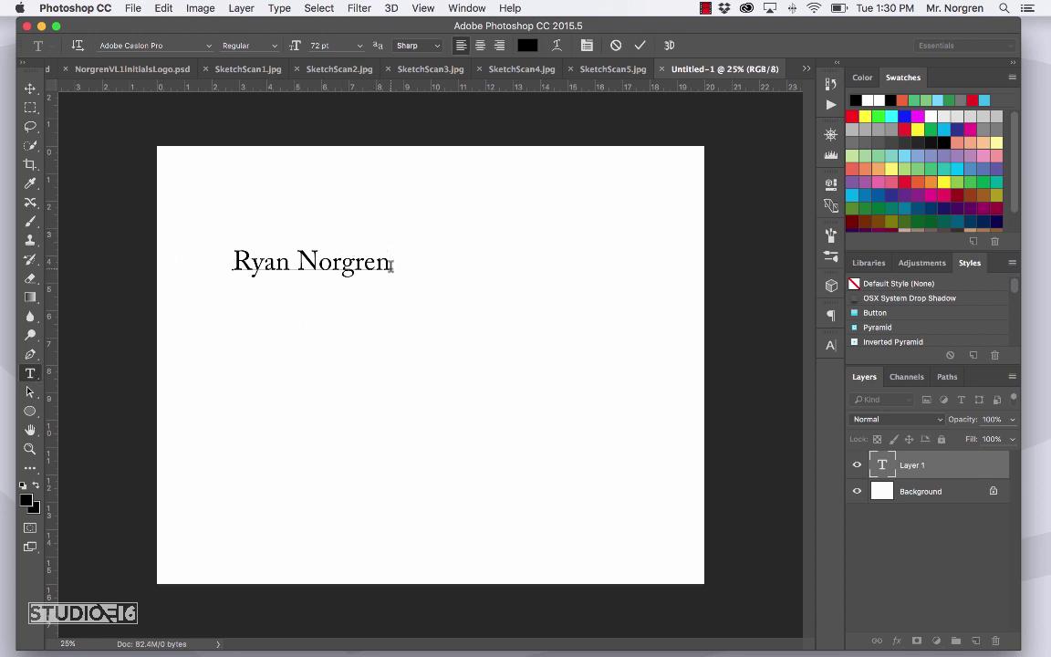
drag(389, 263, 229, 260)
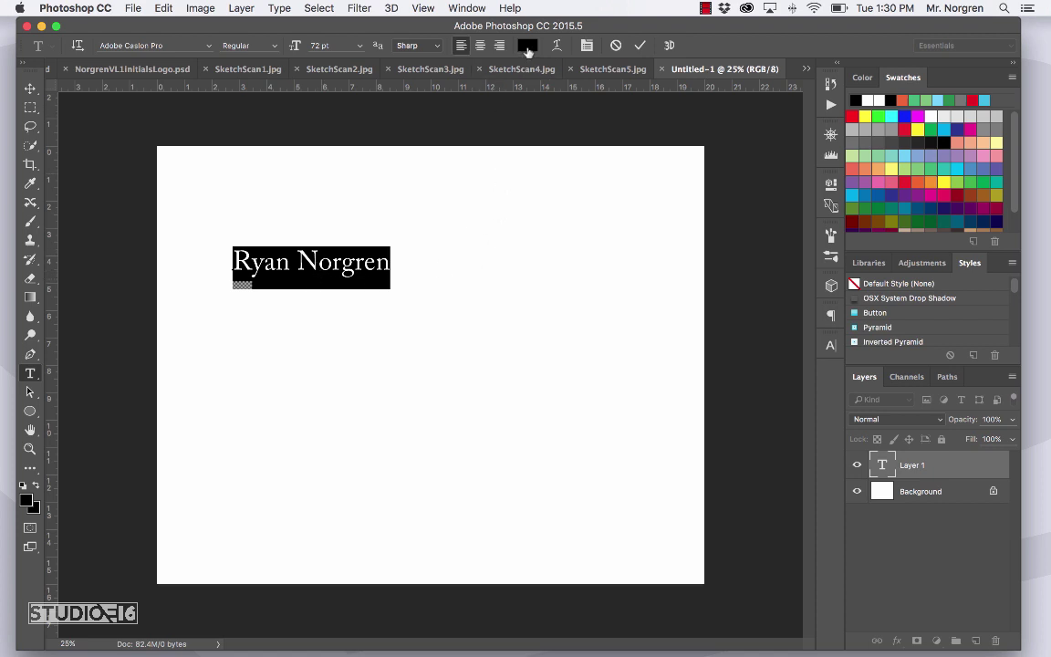
- Set the name text colour to white and commit the edit
click(527, 45)
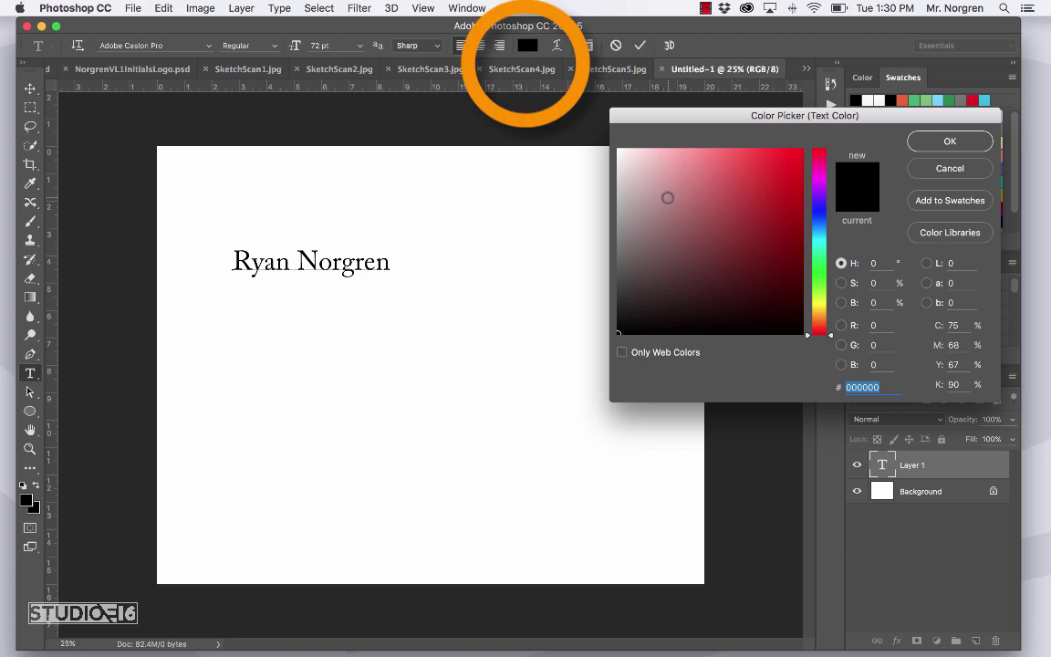
drag(668, 200, 597, 129)
key(Return)
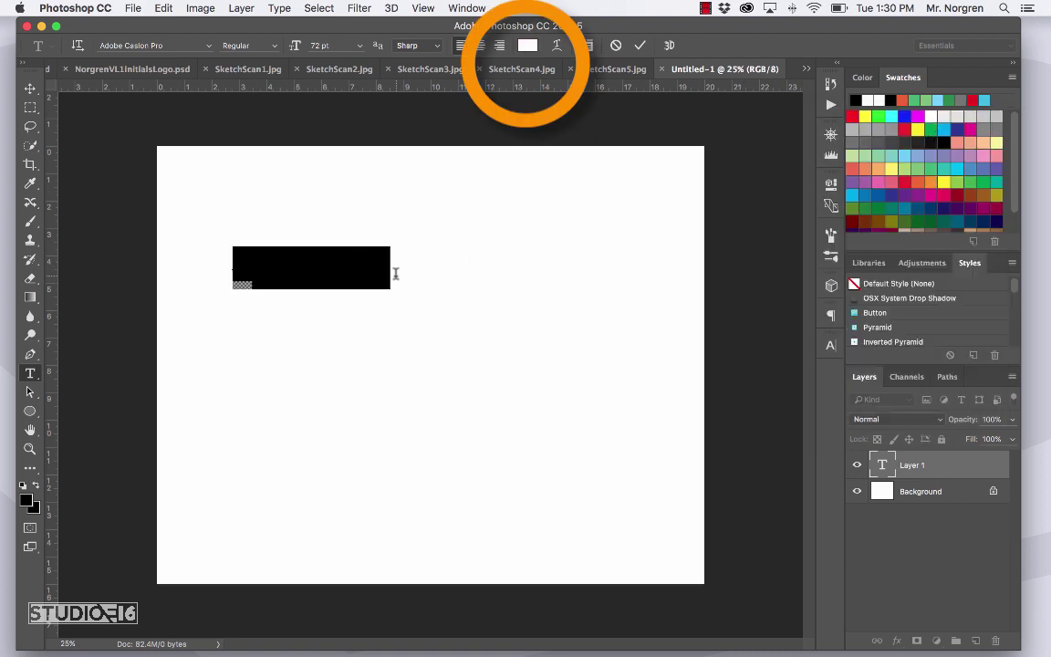
click(30, 89)
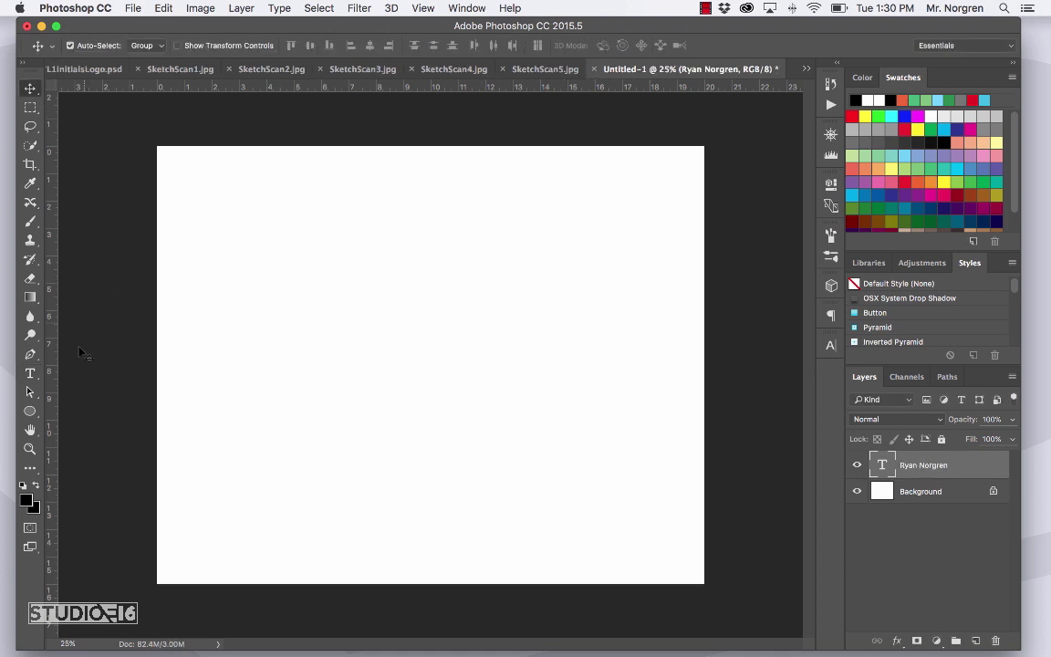
- Reselect the name text and change its colour to pure black, #000000
click(31, 374)
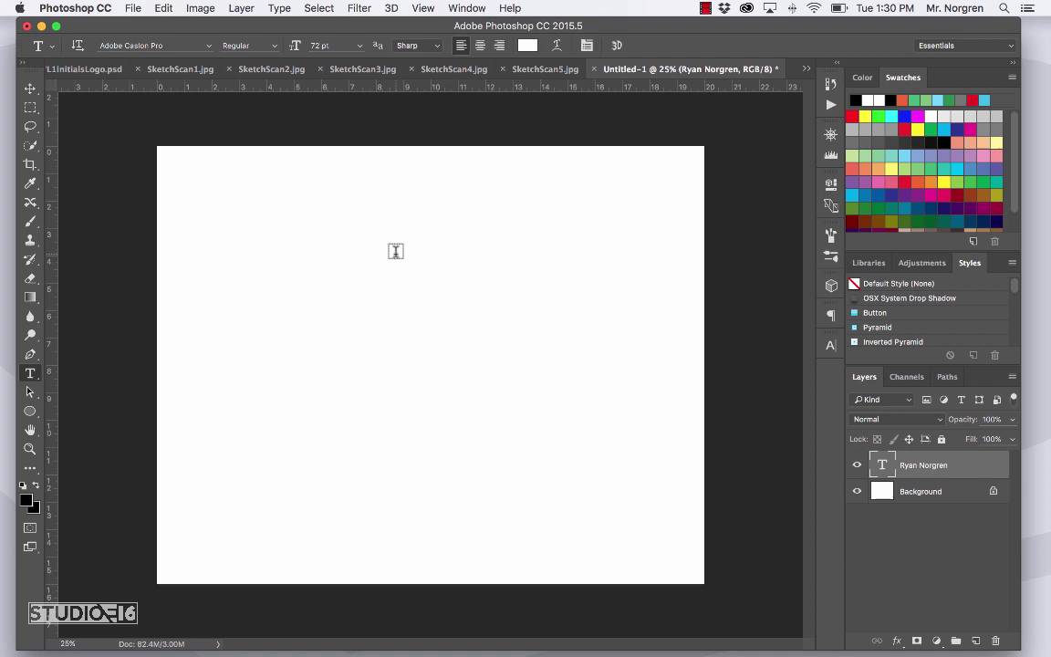
drag(375, 252, 225, 248)
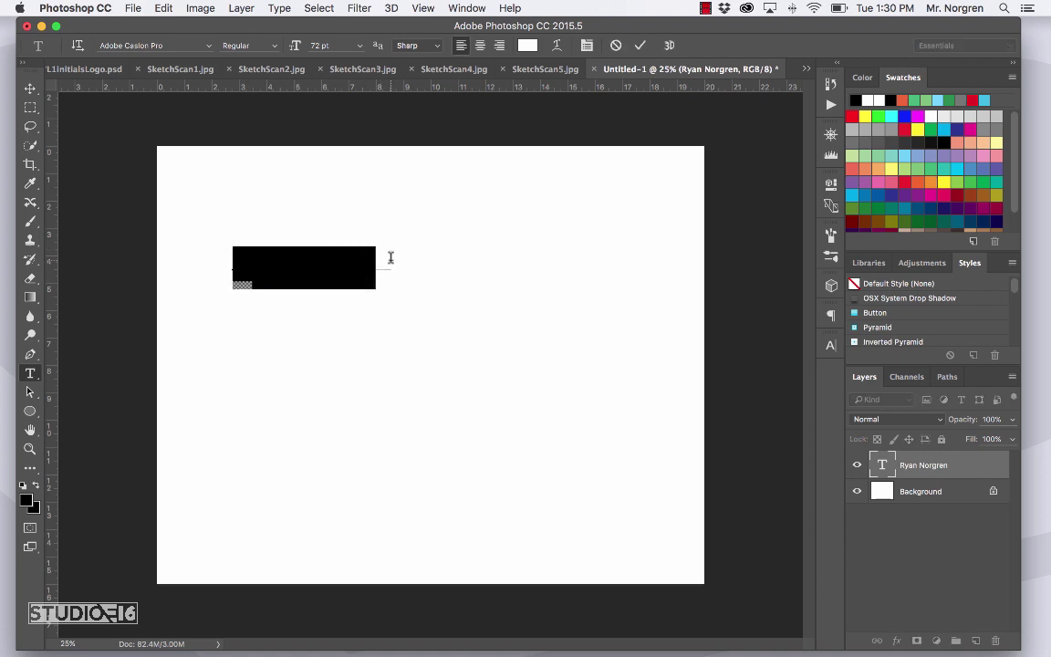
drag(391, 259, 227, 259)
click(527, 48)
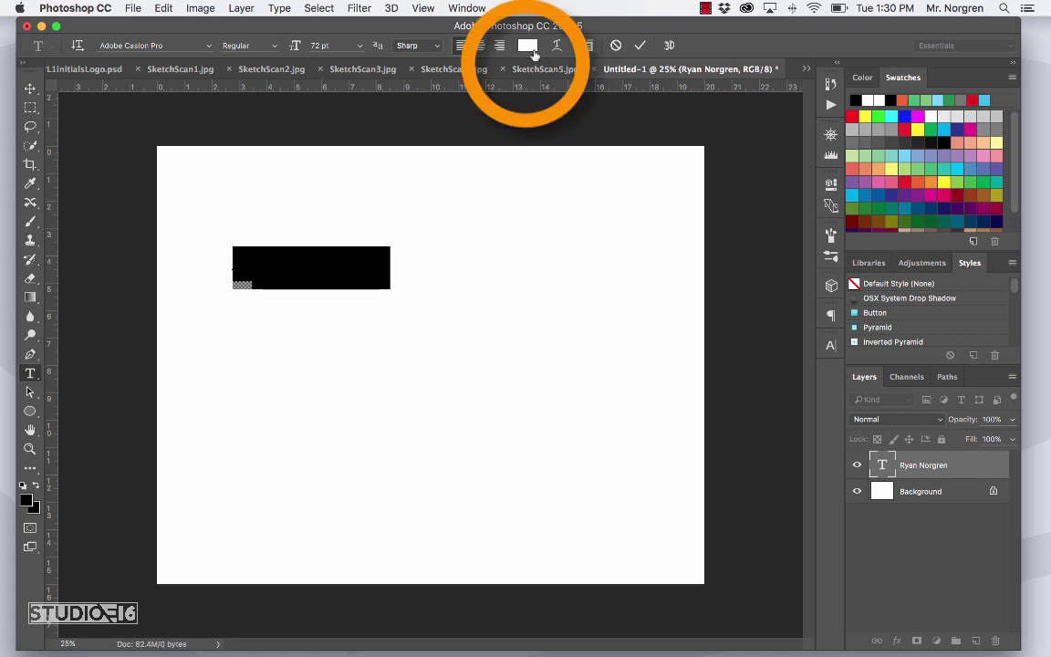
click(713, 250)
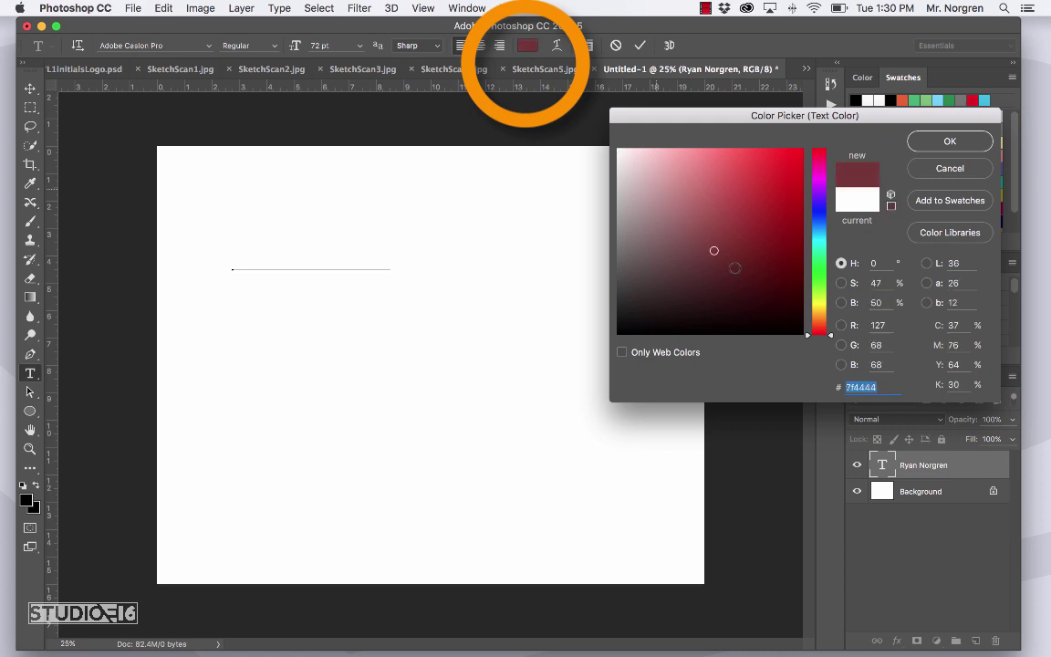
drag(734, 267, 805, 334)
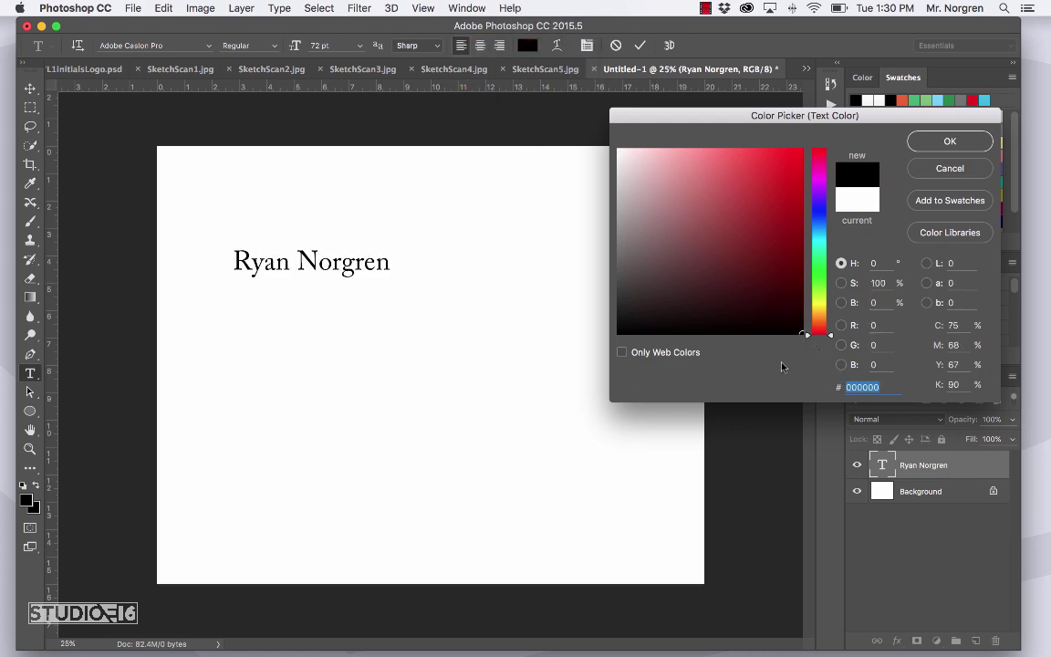
drag(629, 331, 579, 357)
click(948, 142)
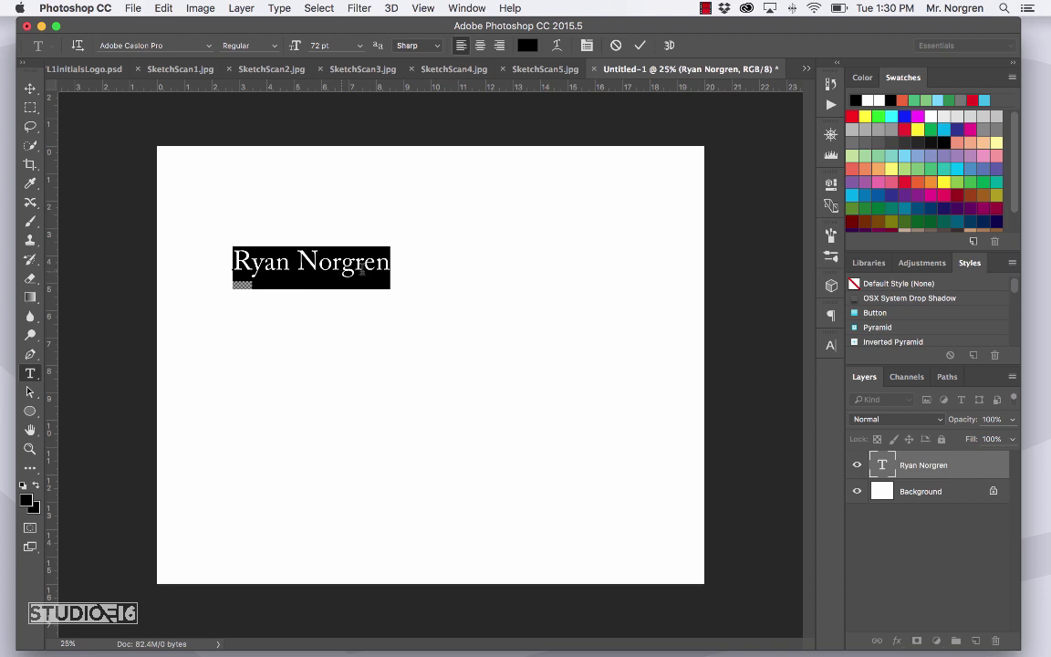
- Scrub the name text's font size up from 72 pt to 209 pt
mouse_move(244, 263)
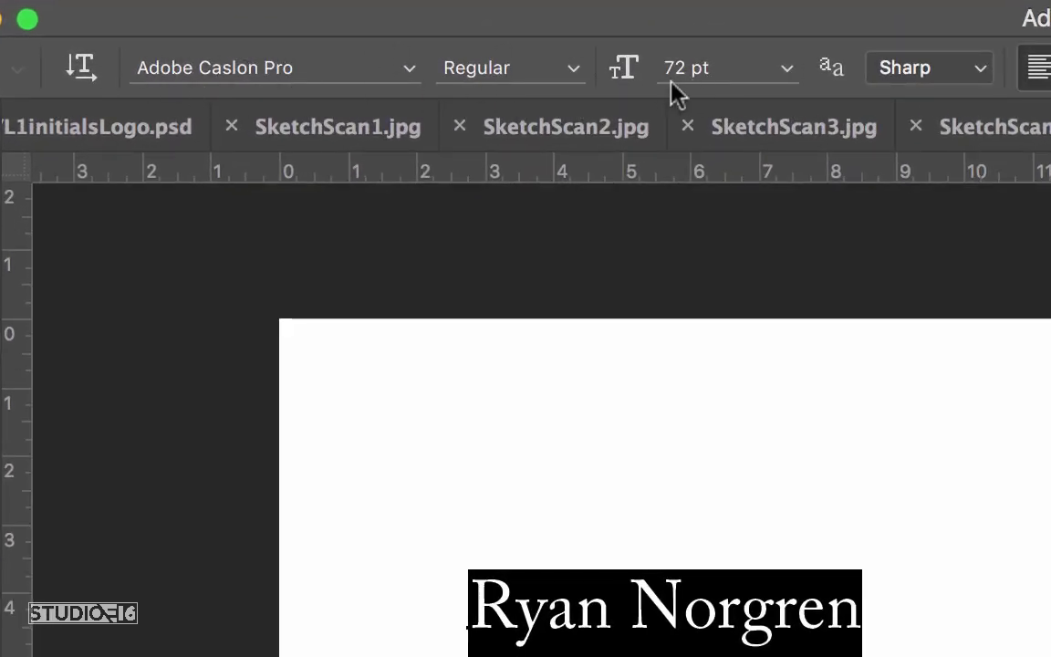
click(781, 77)
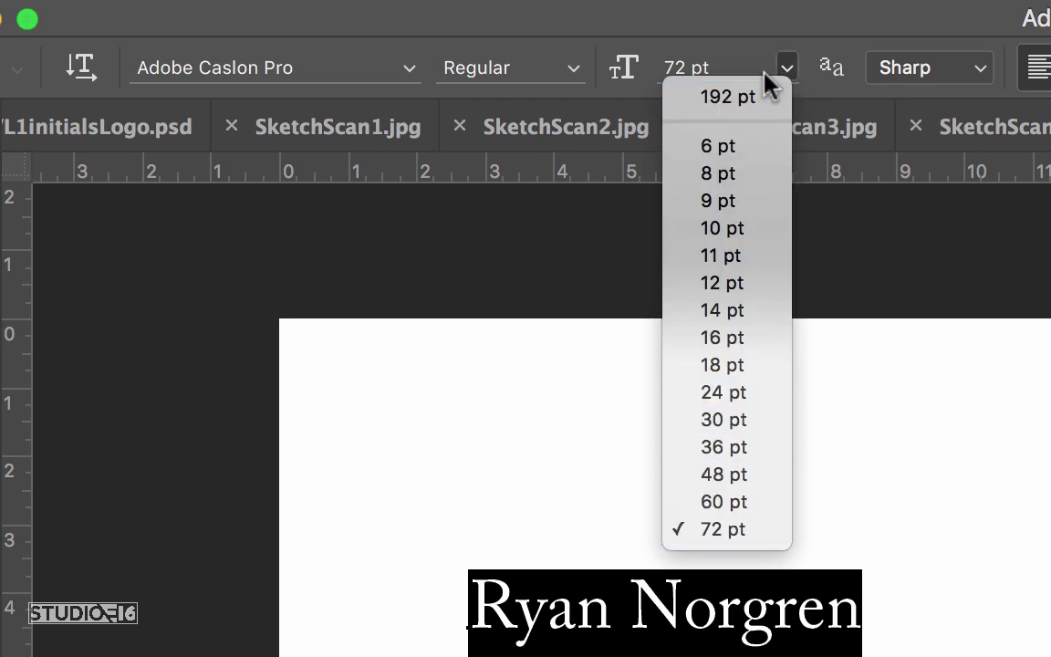
click(716, 78)
click(729, 71)
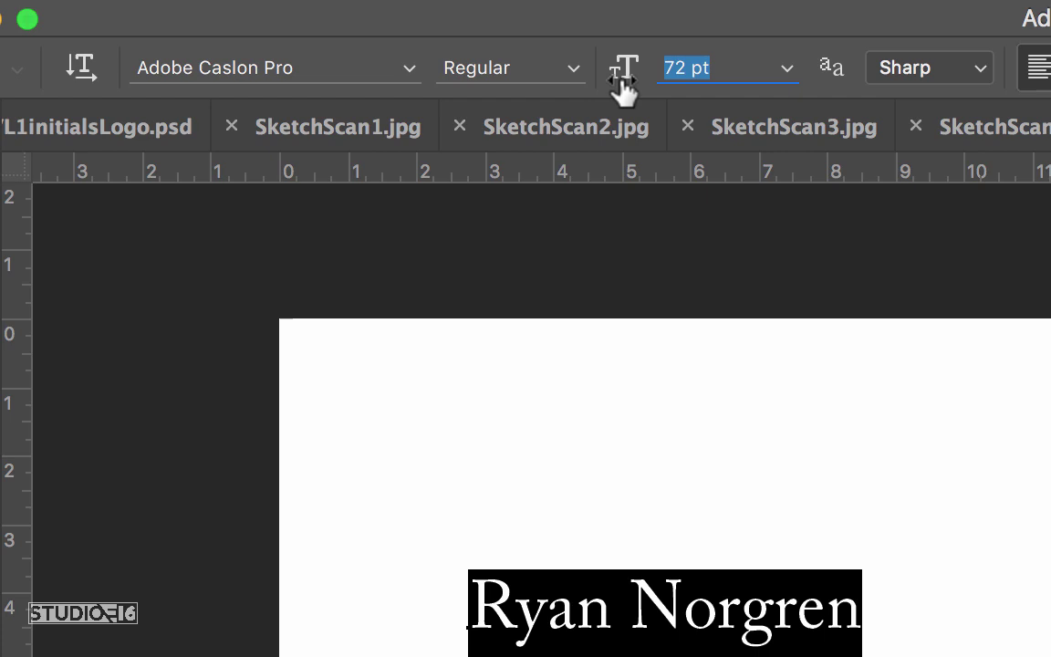
drag(624, 89, 873, 108)
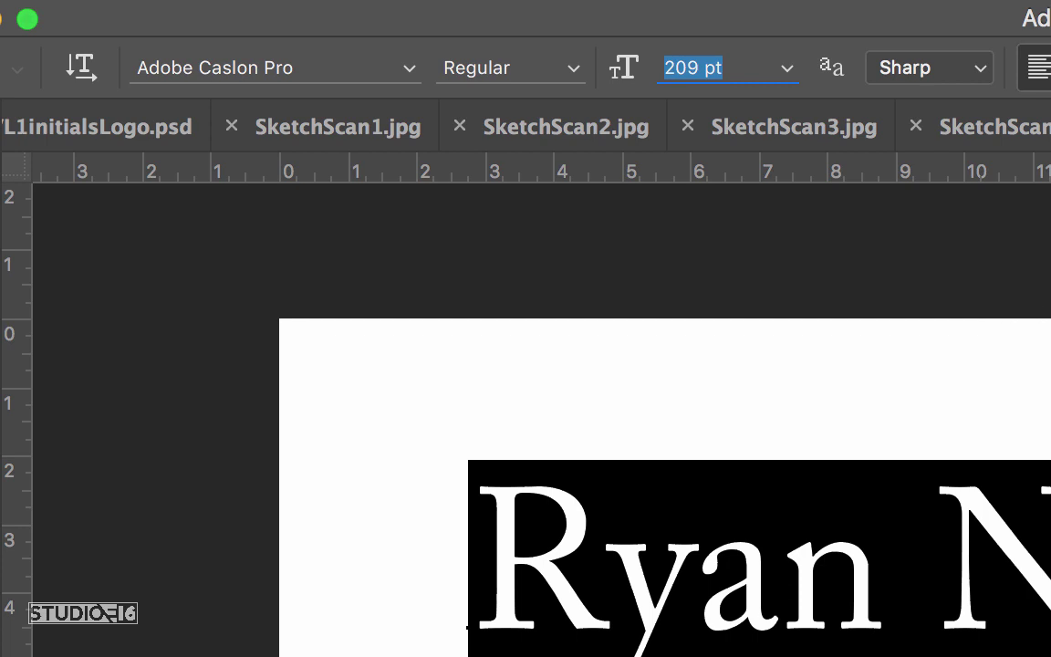
click(408, 72)
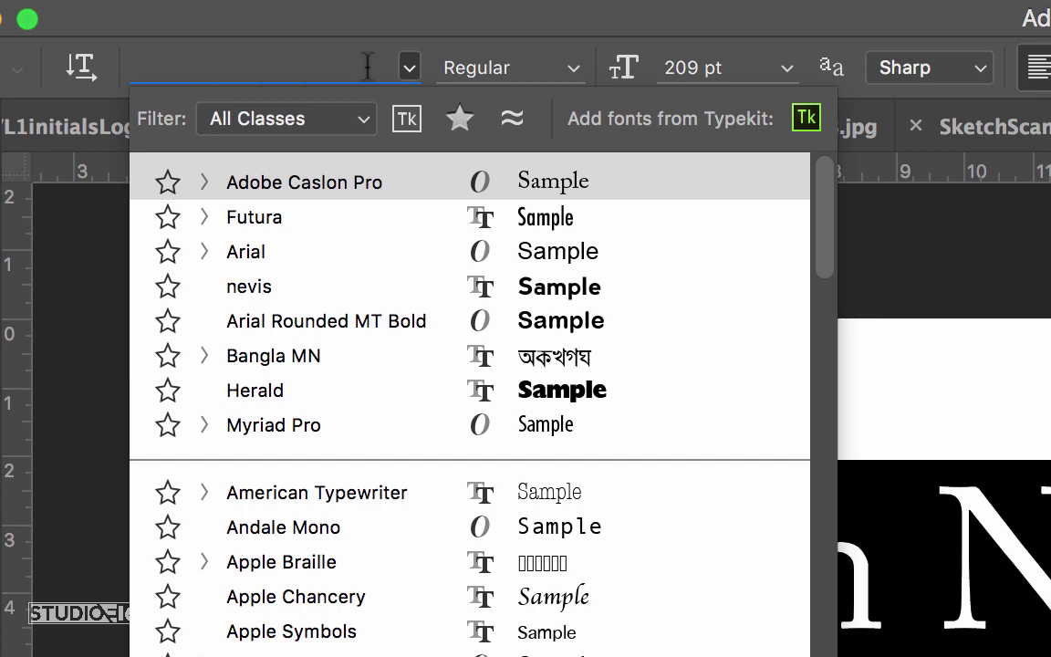
- Preview Arial and neighbouring fonts on the name, settling back on Adobe Caslon Pro
click(251, 257)
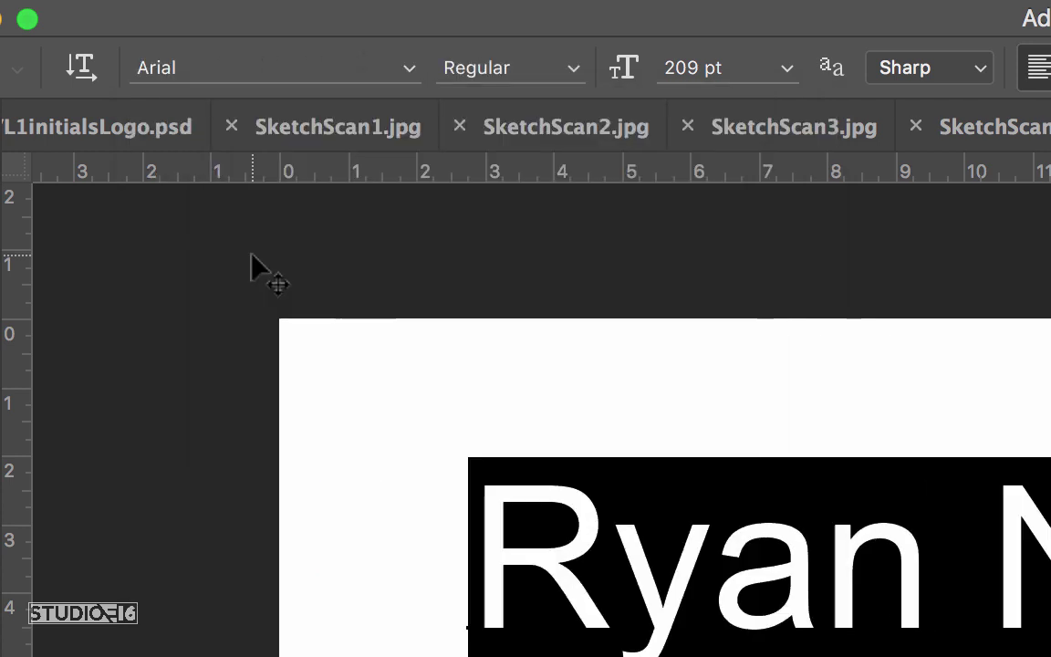
click(206, 69)
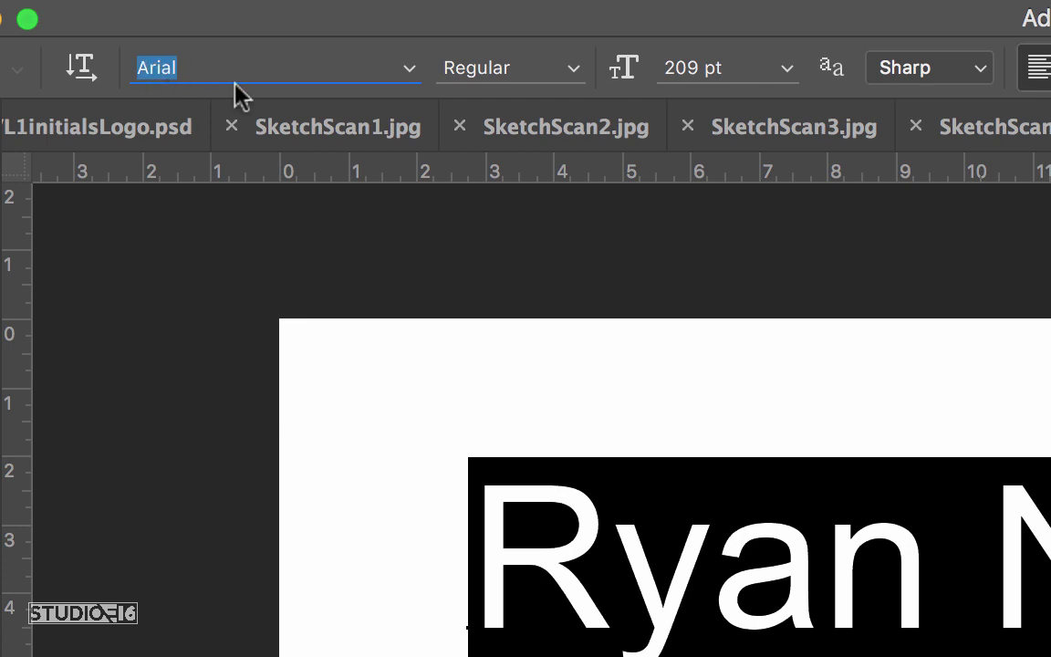
key(Up)
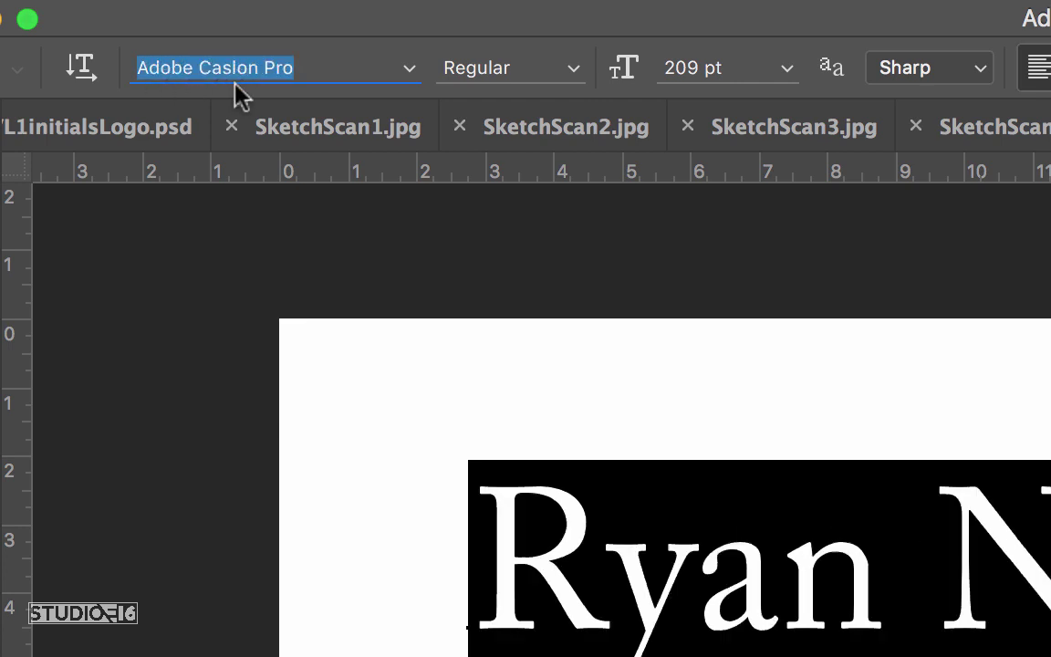
key(Up)
key(Up)
key(Up)
key(Up)
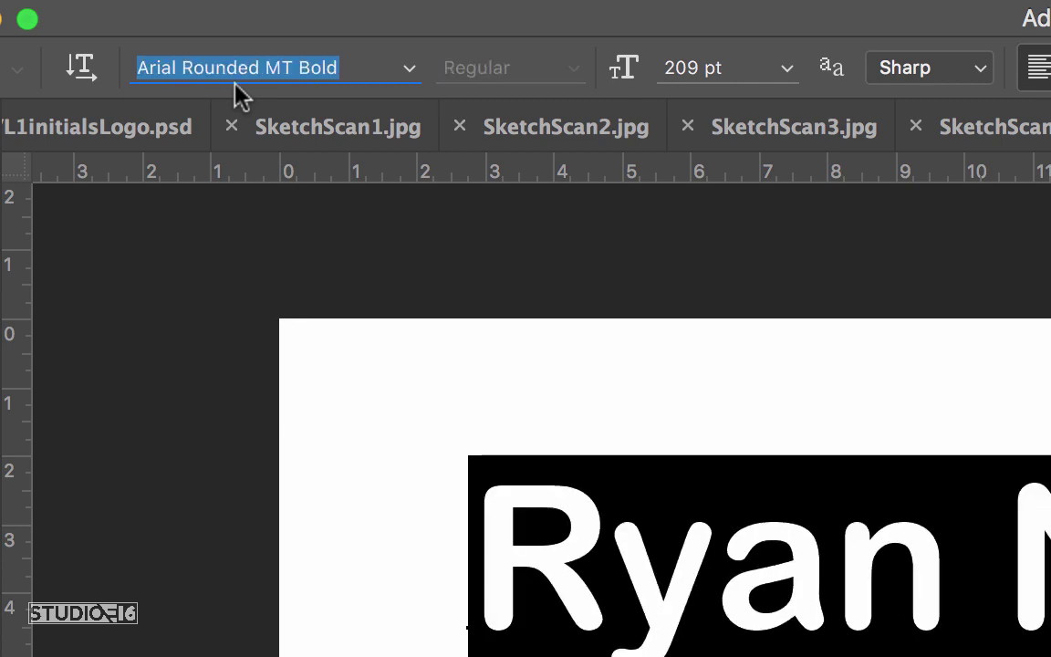
key(Down)
key(Down)
key(Down)
key(Down)
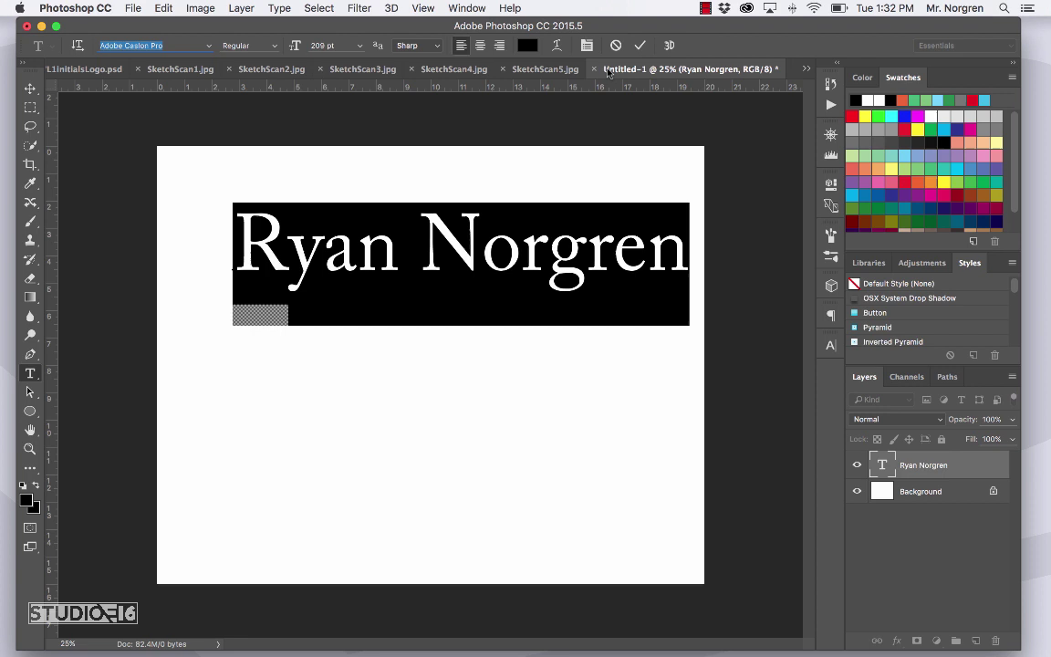
- Zoom in on the full-name logo's first letters, then return to the initials logo document
click(805, 70)
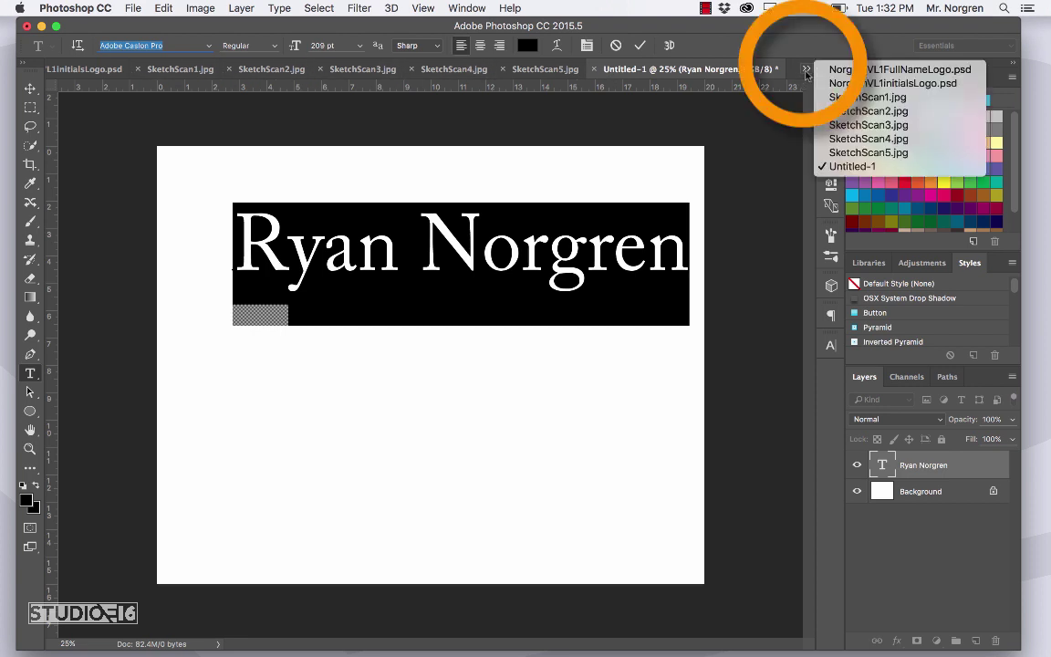
click(853, 71)
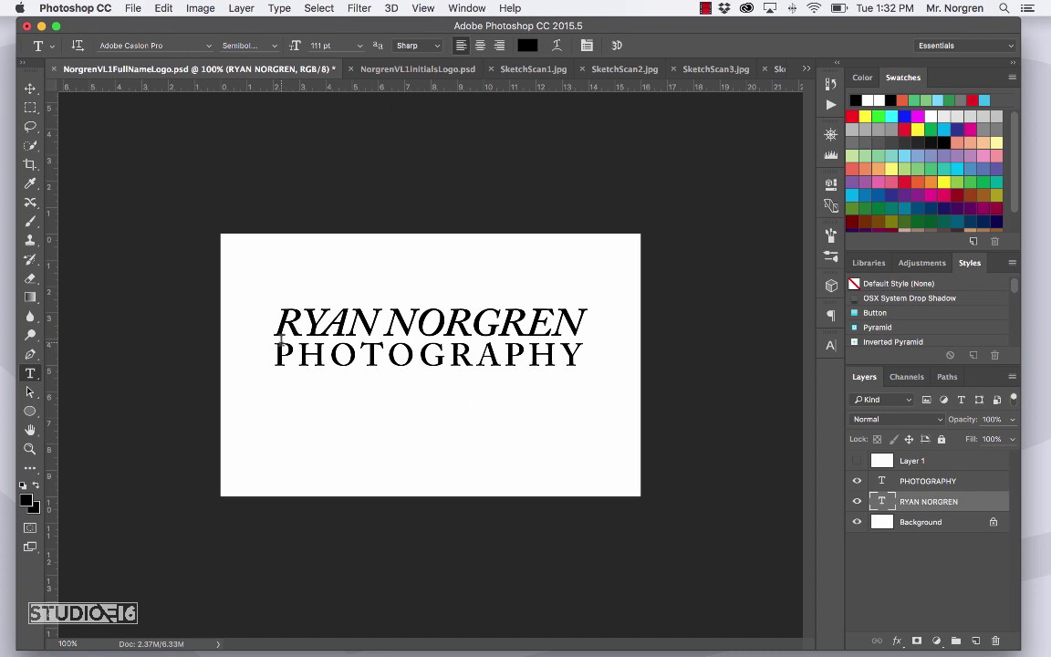
click(30, 449)
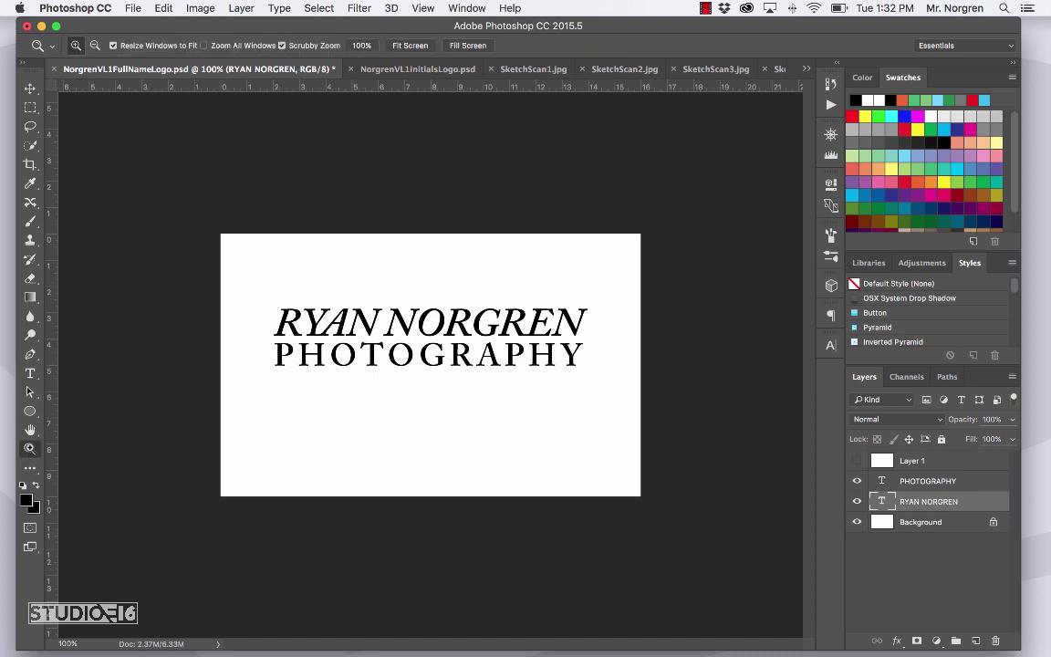
drag(272, 317, 374, 412)
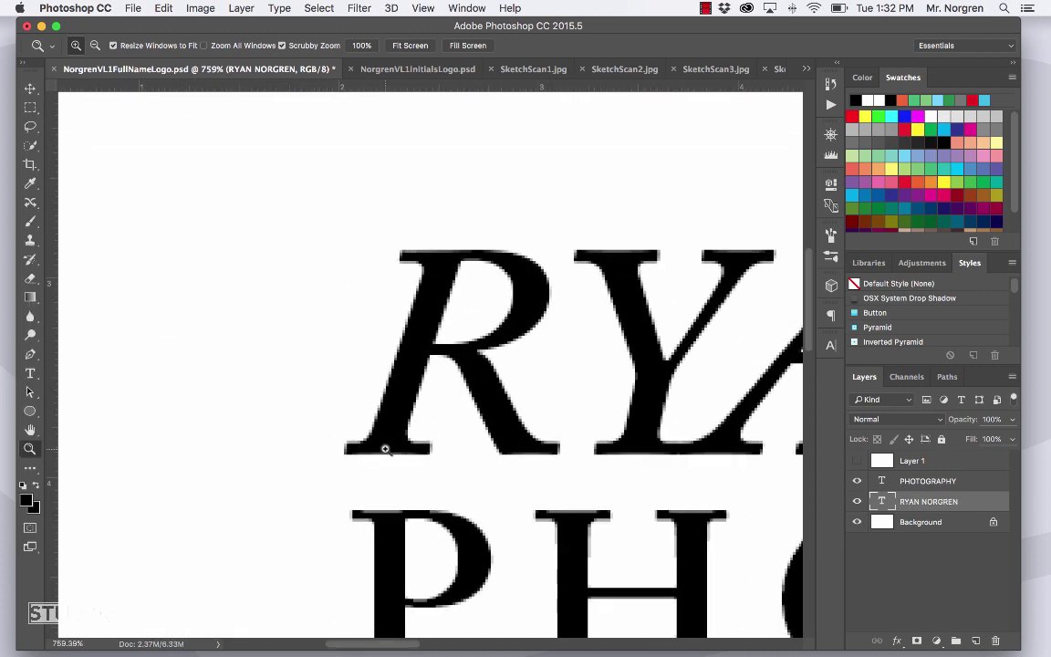
click(414, 70)
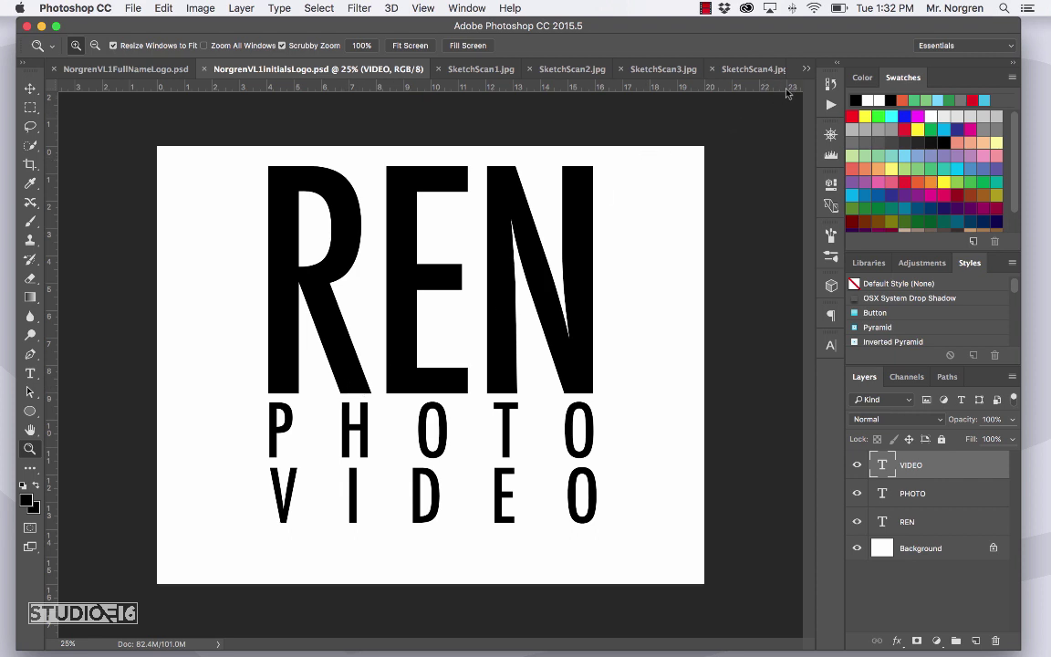
- Switch back to Untitled-1, select the 209 pt name text and commit it
click(806, 70)
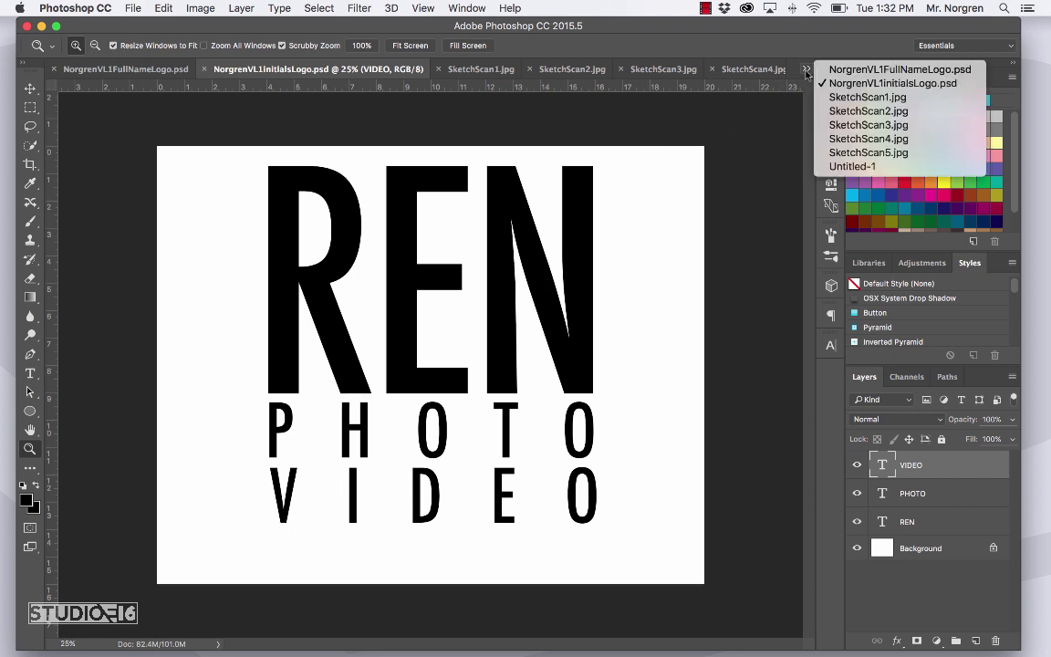
click(847, 167)
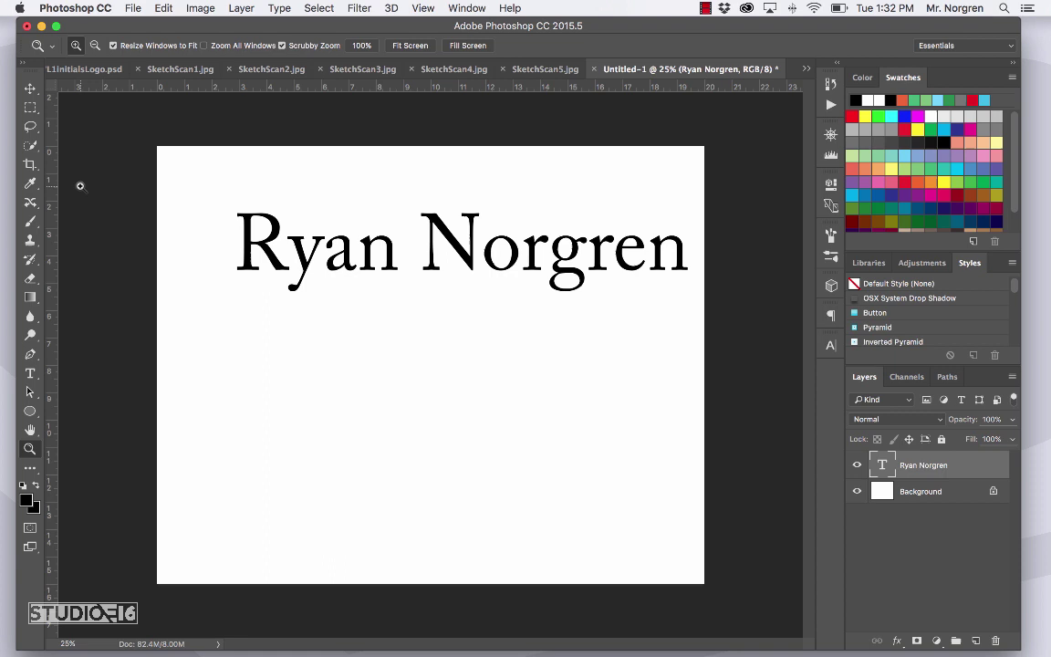
click(31, 90)
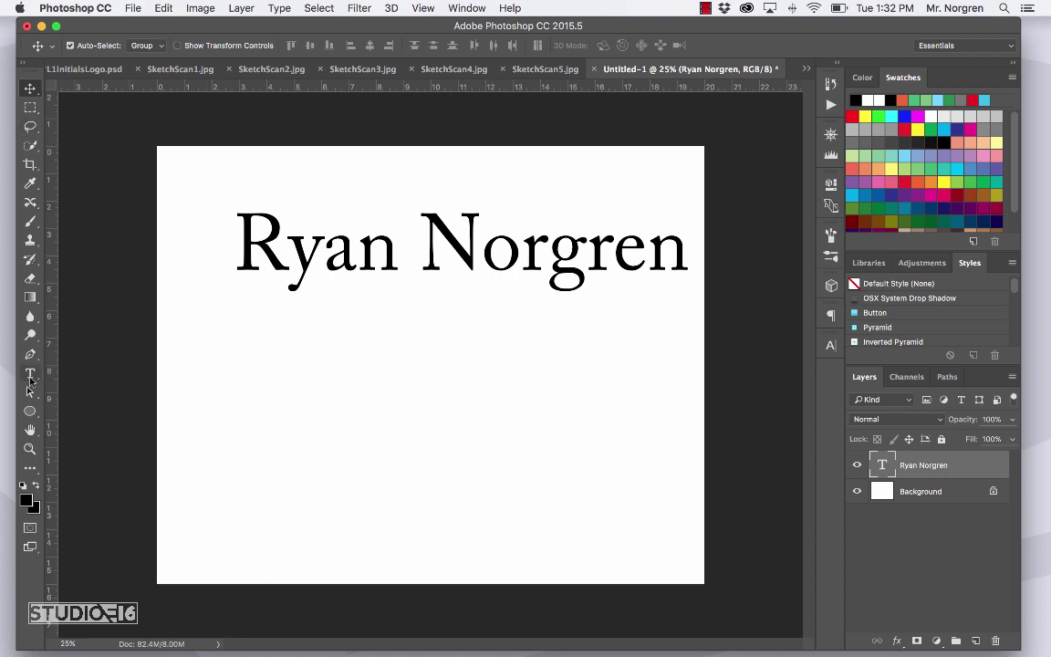
click(30, 376)
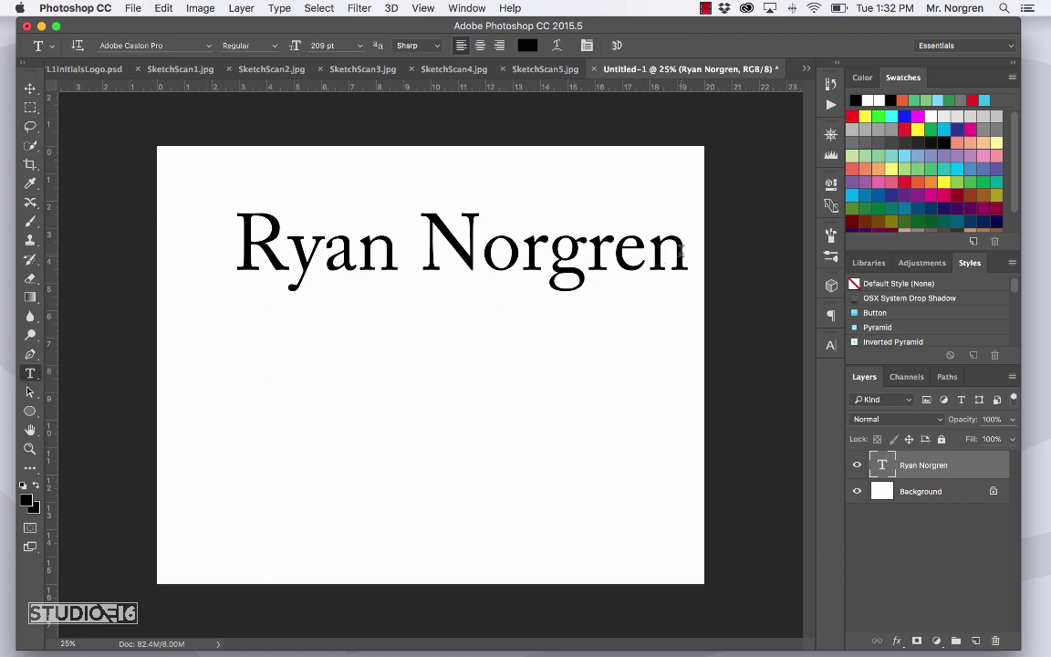
triple_click(683, 253)
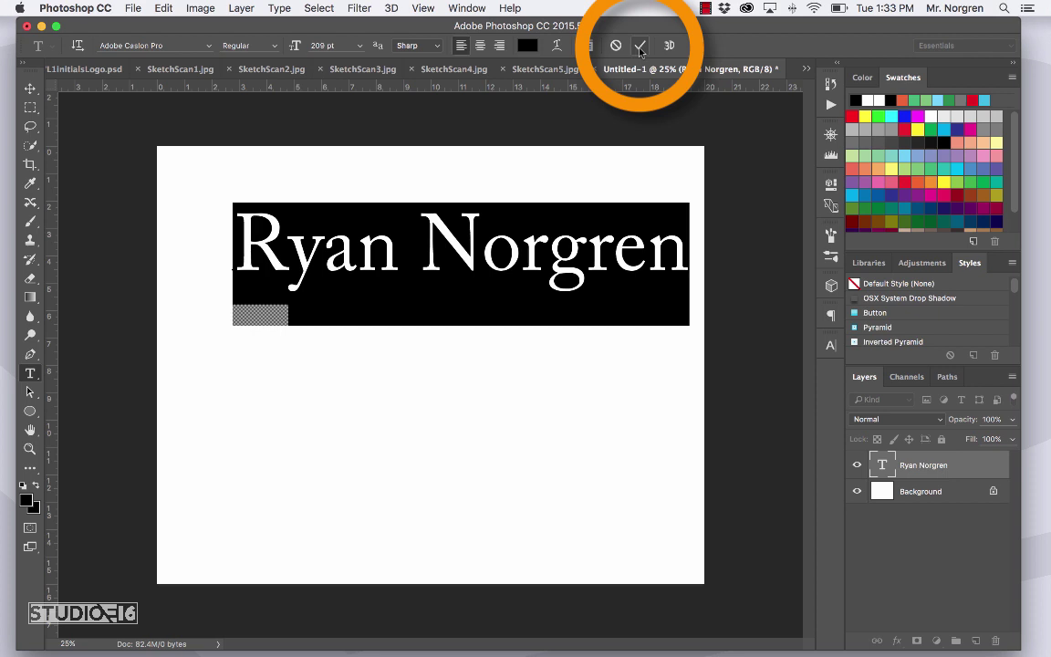
click(30, 92)
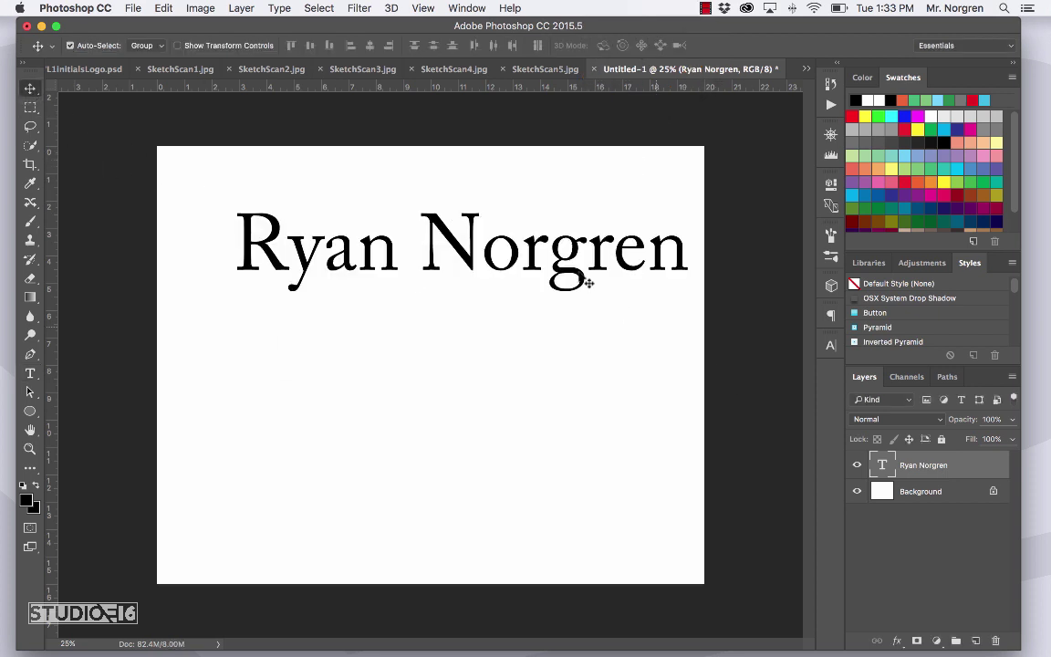
- Drag the name text into place, centred horizontally near the top of the canvas
drag(474, 270, 461, 277)
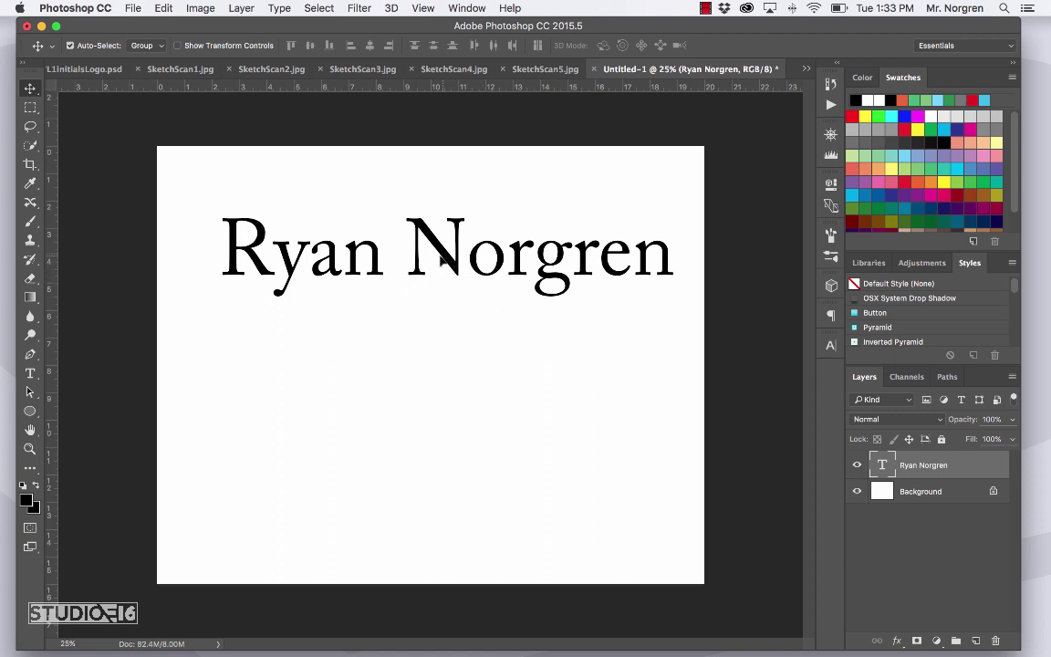
drag(446, 261, 429, 284)
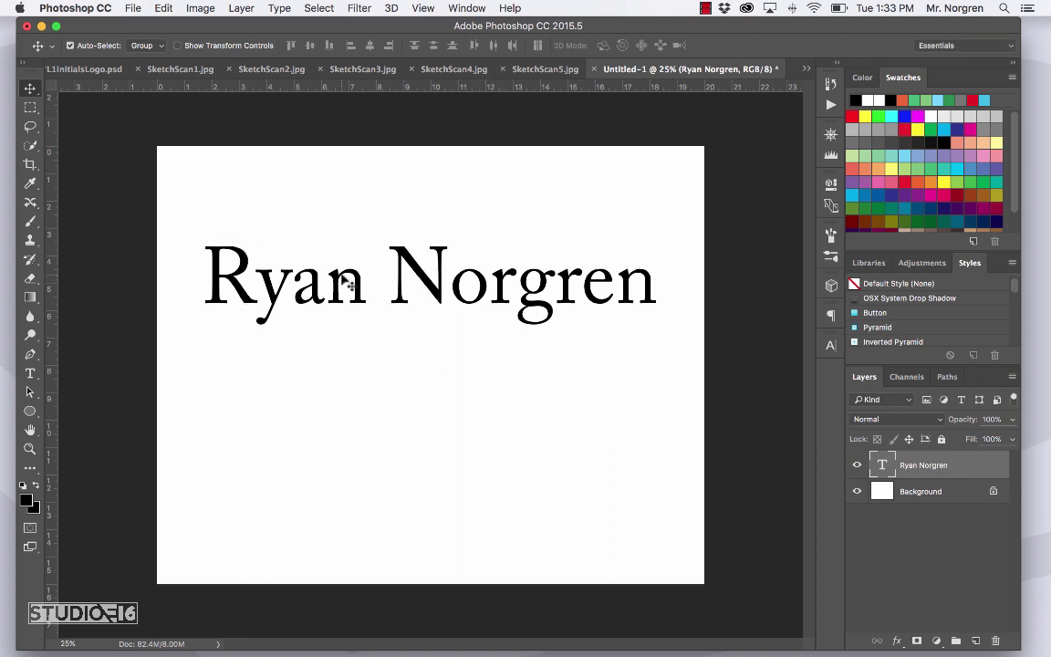
click(70, 46)
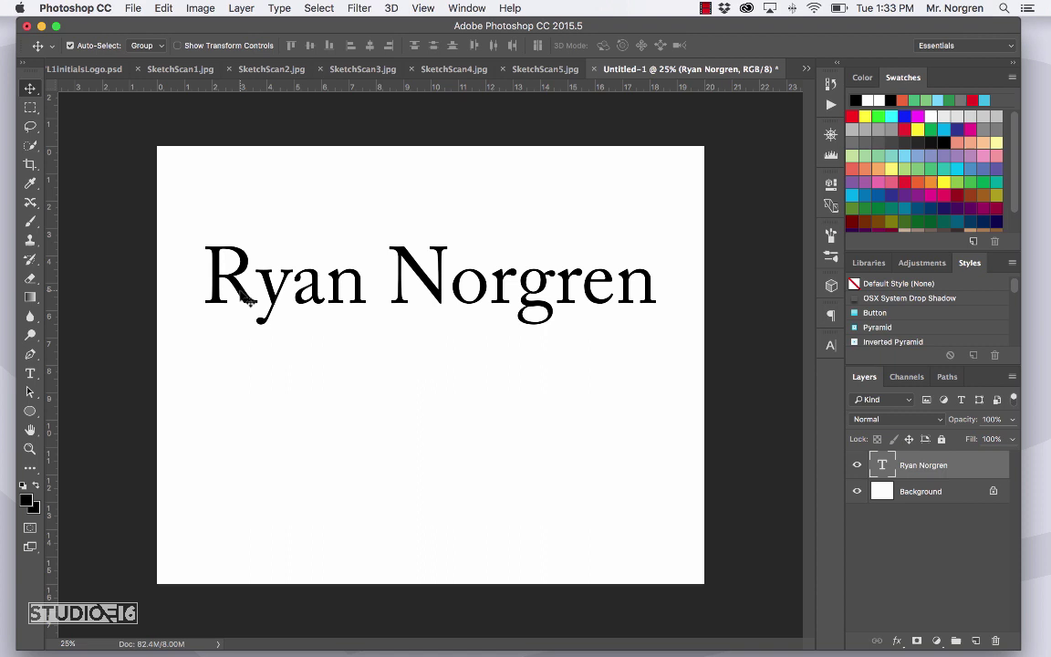
mouse_move(246, 302)
mouse_down()
mouse_move(324, 390)
mouse_move(276, 293)
mouse_move(256, 289)
mouse_up()
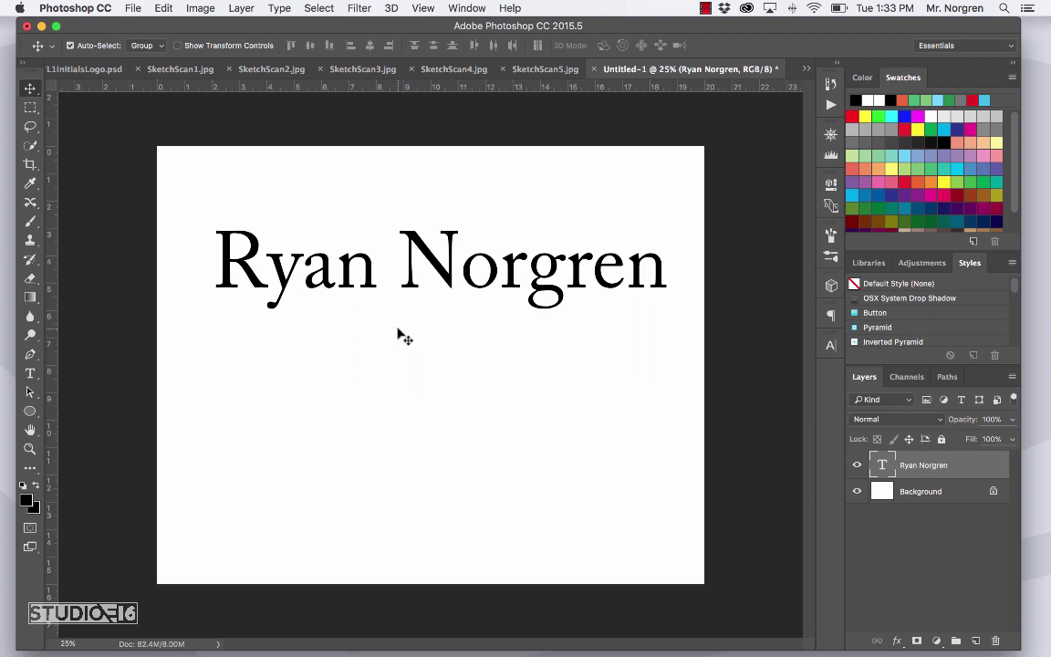
drag(439, 269, 429, 268)
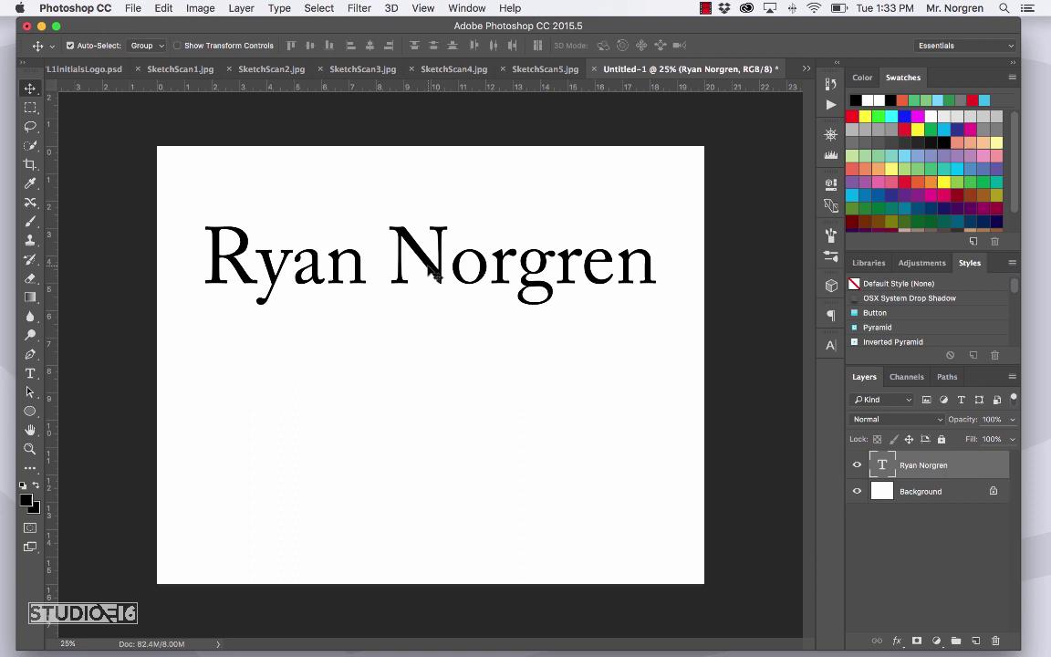
- Start saving Untitled-1.psd and choose Documents as the save location
click(136, 8)
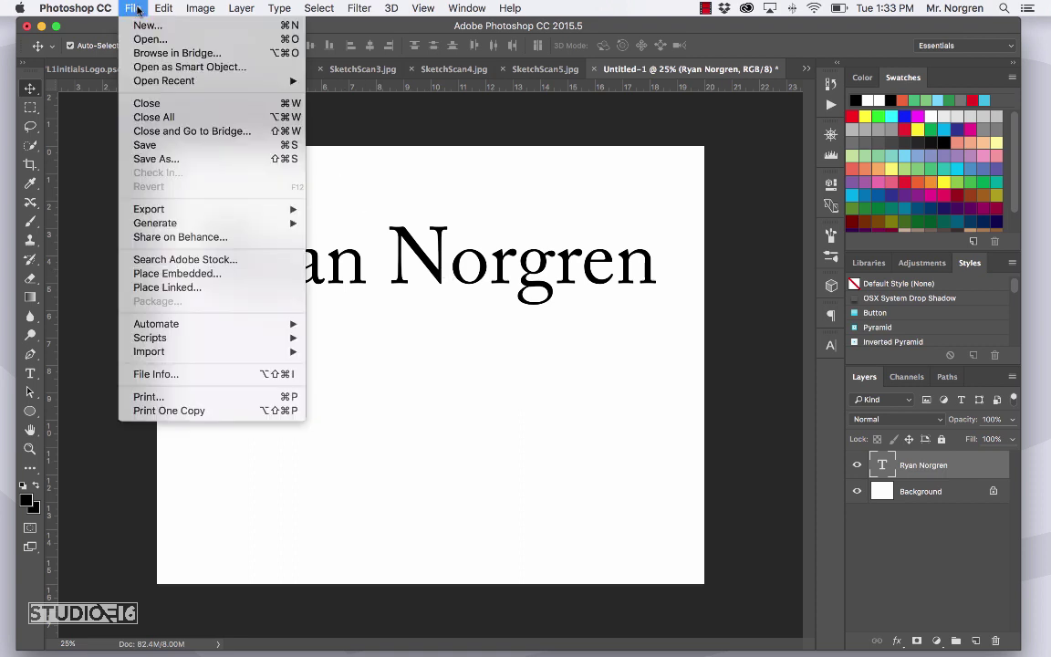
mouse_move(164, 223)
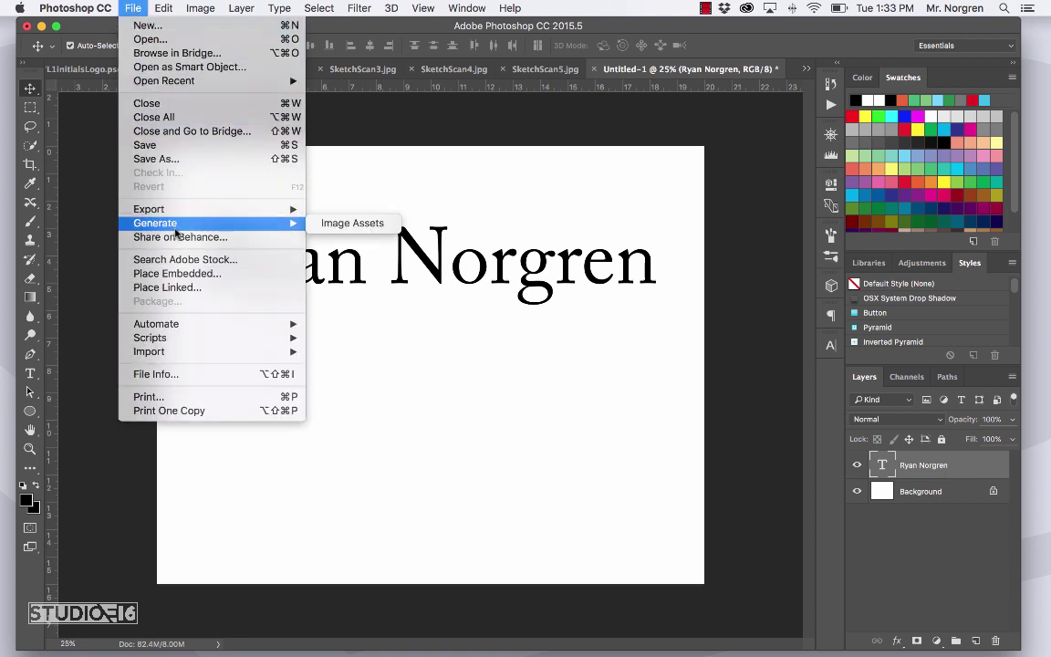
key(super+s)
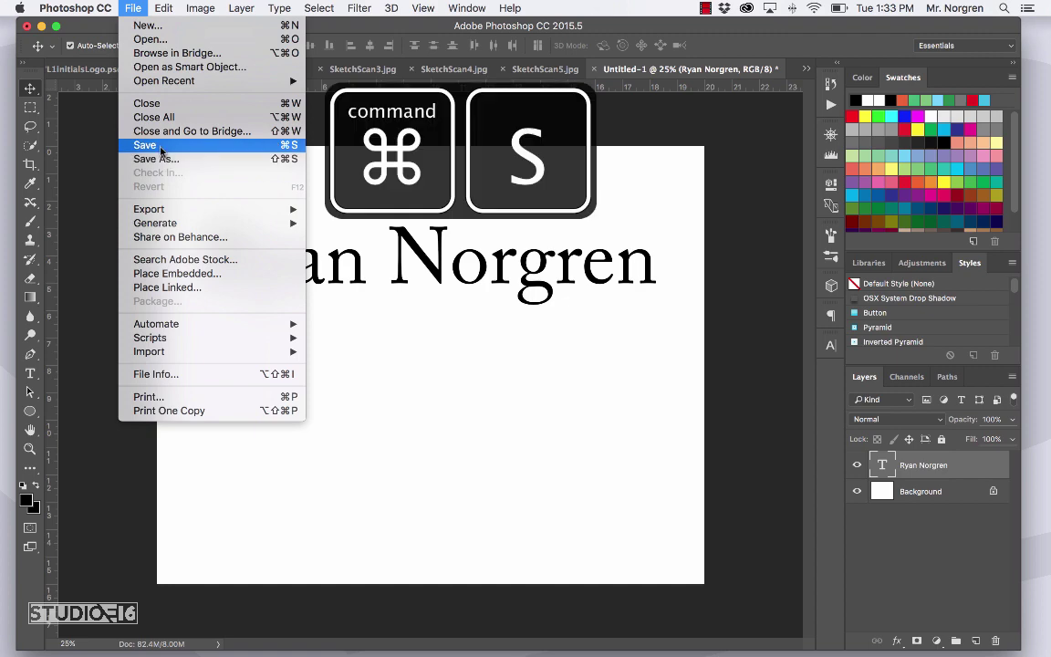
click(163, 147)
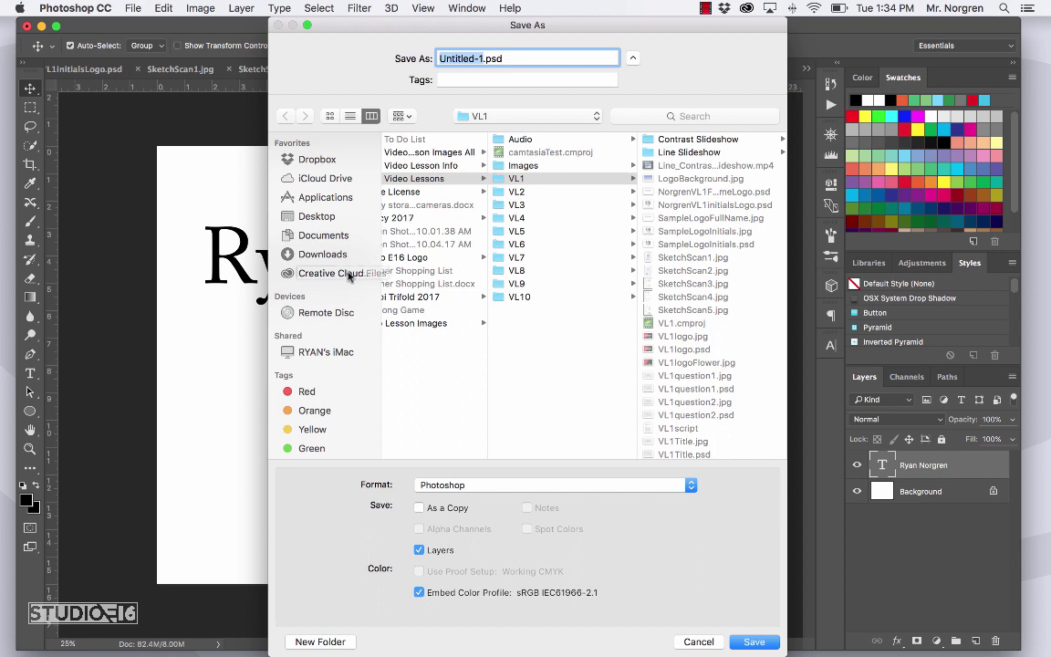
click(318, 235)
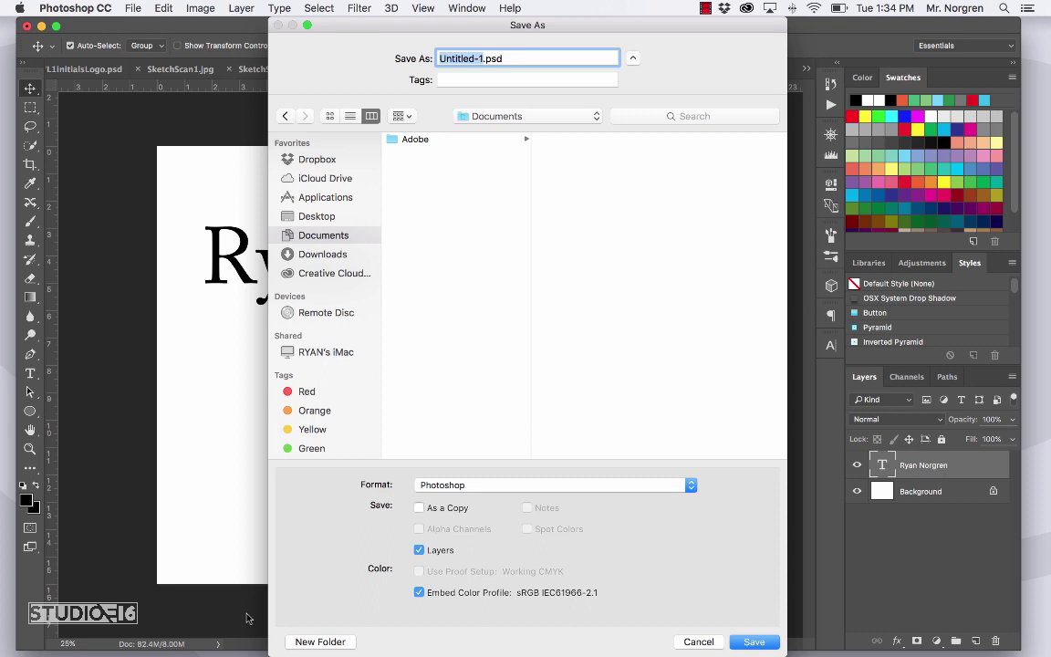
- Create a new video-lessons folder in Documents, with spaces between the words of its name
click(319, 642)
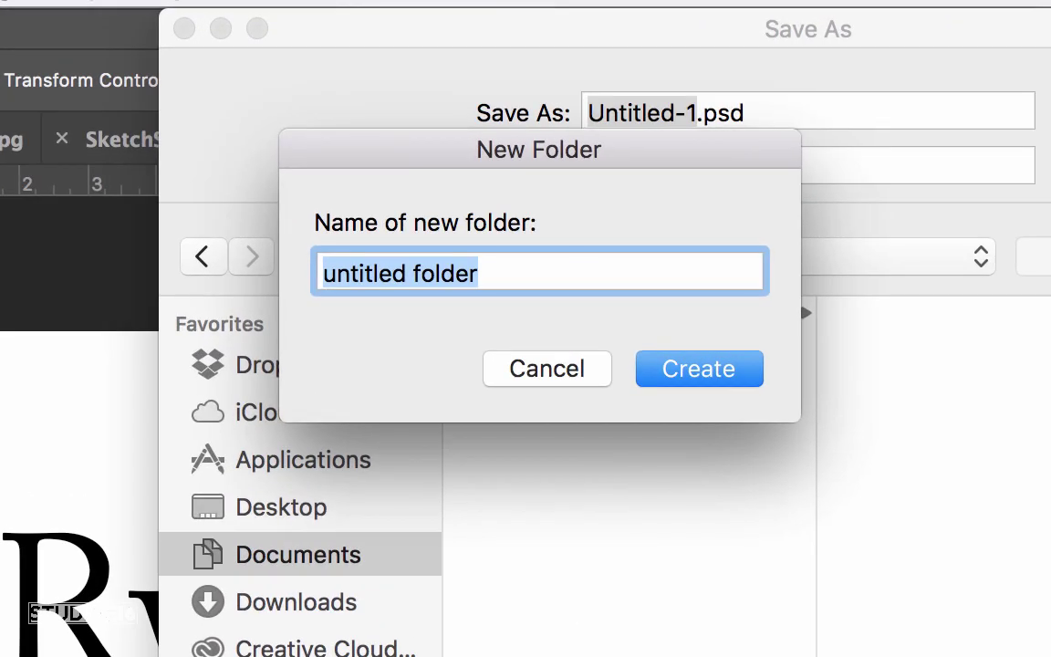
text(Norge)
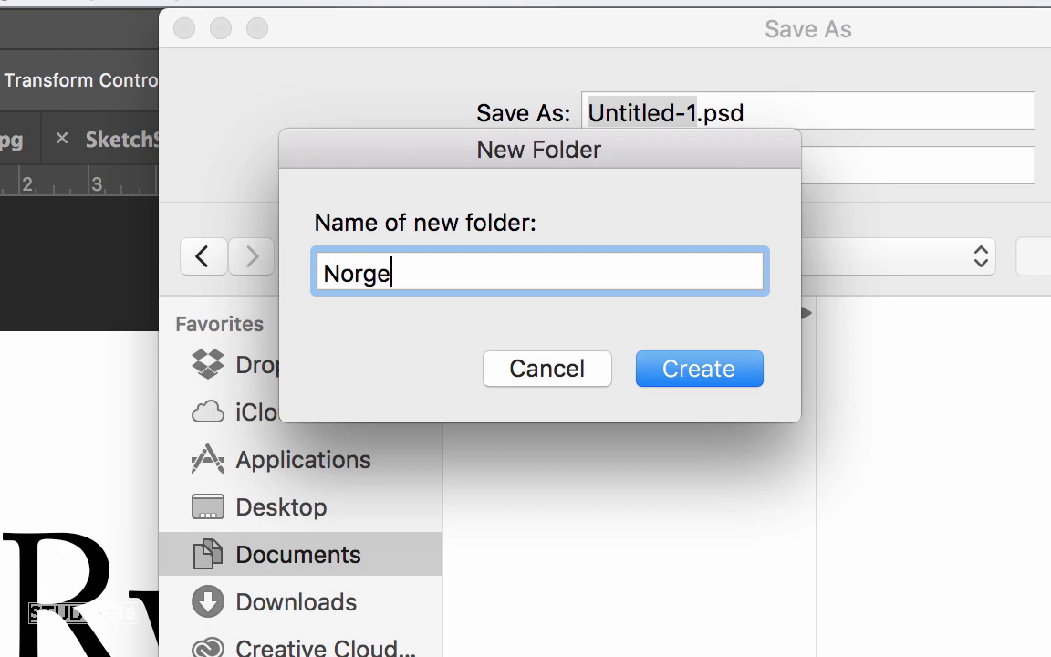
key(BackSpace)
text(rne)
key(BackSpace)
key(BackSpace)
text(enVideoLesso)
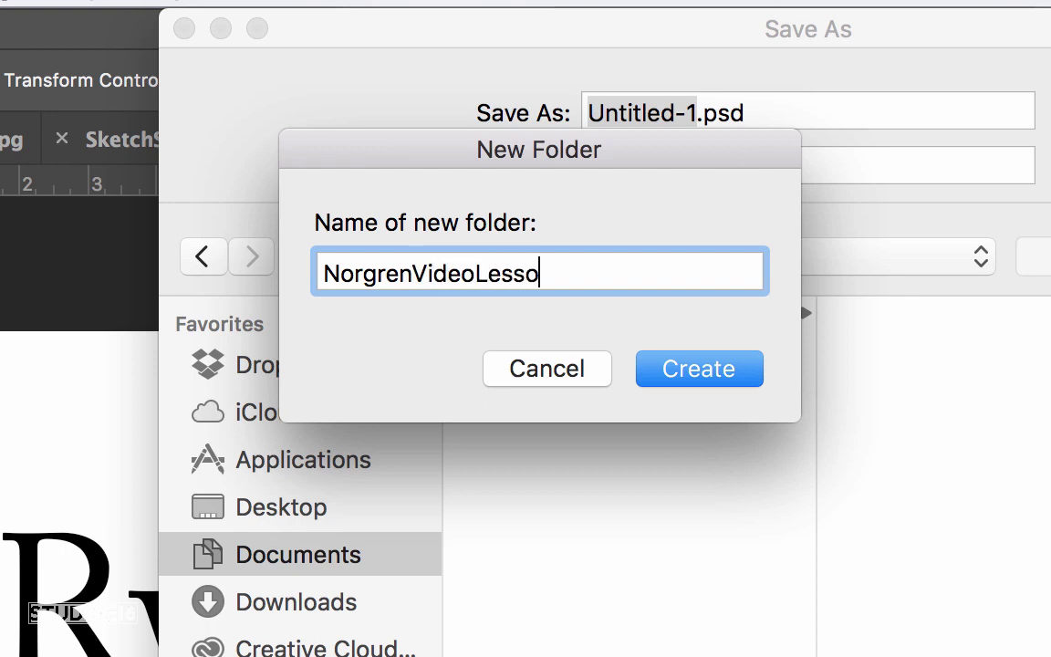
text(ns)
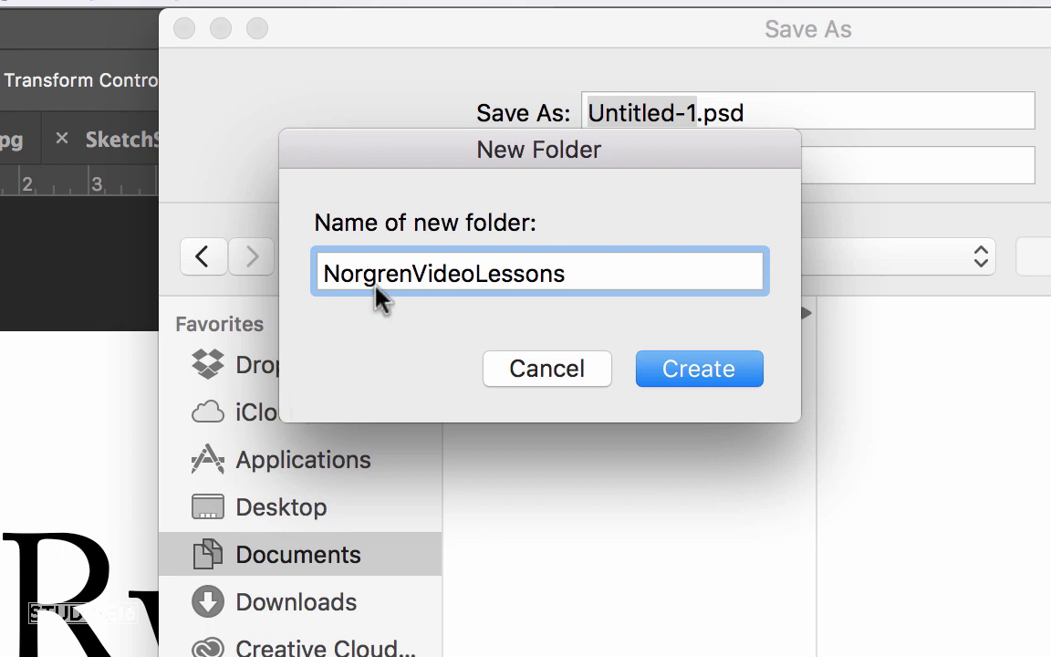
click(413, 274)
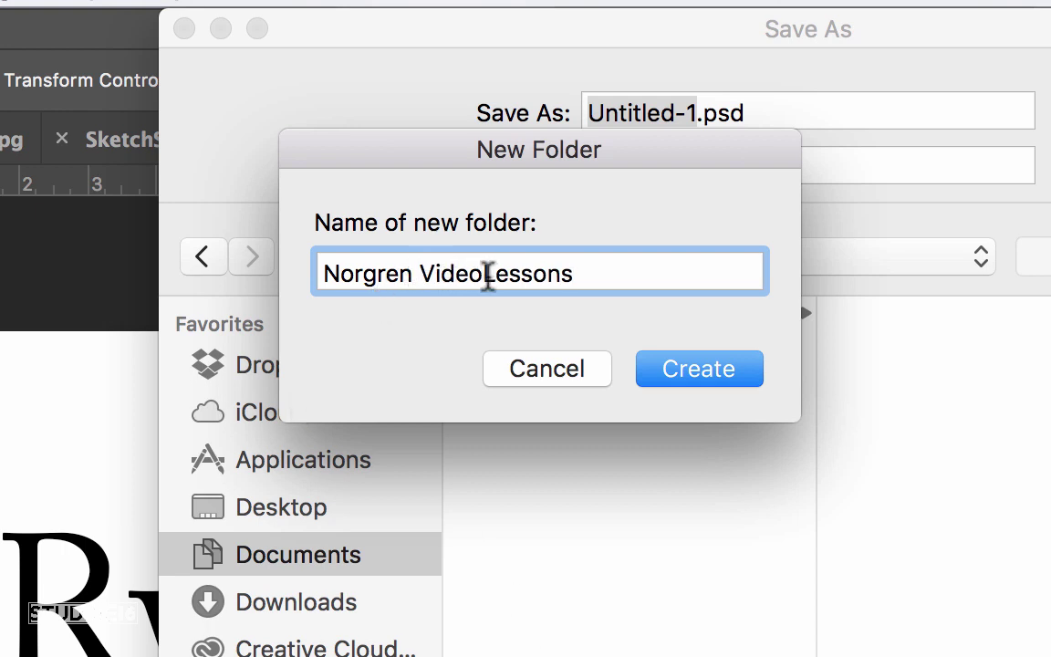
click(481, 274)
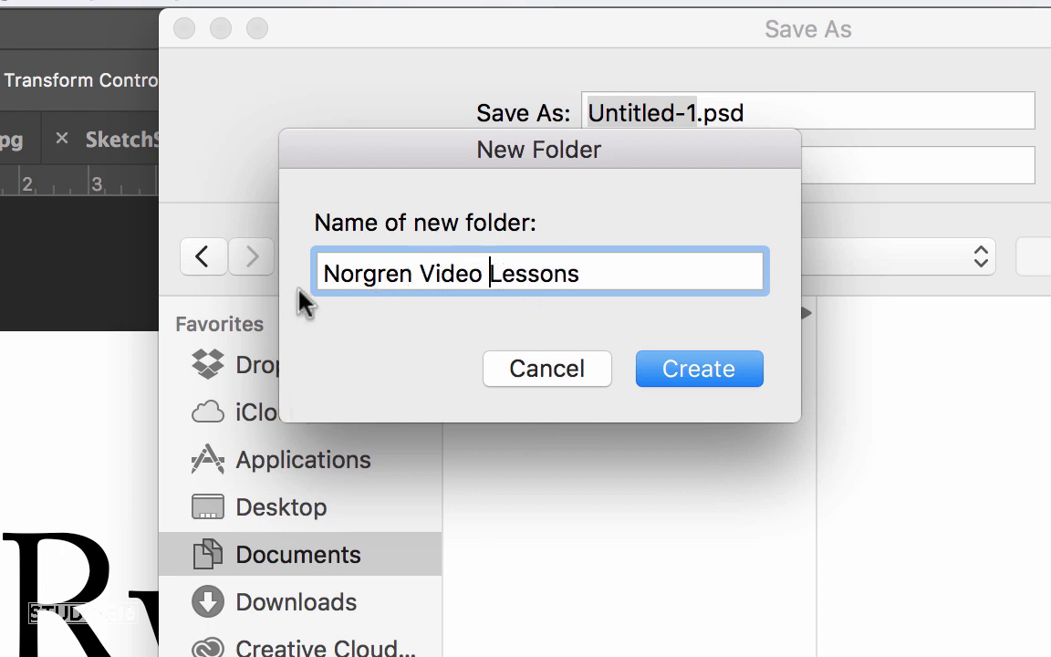
click(698, 370)
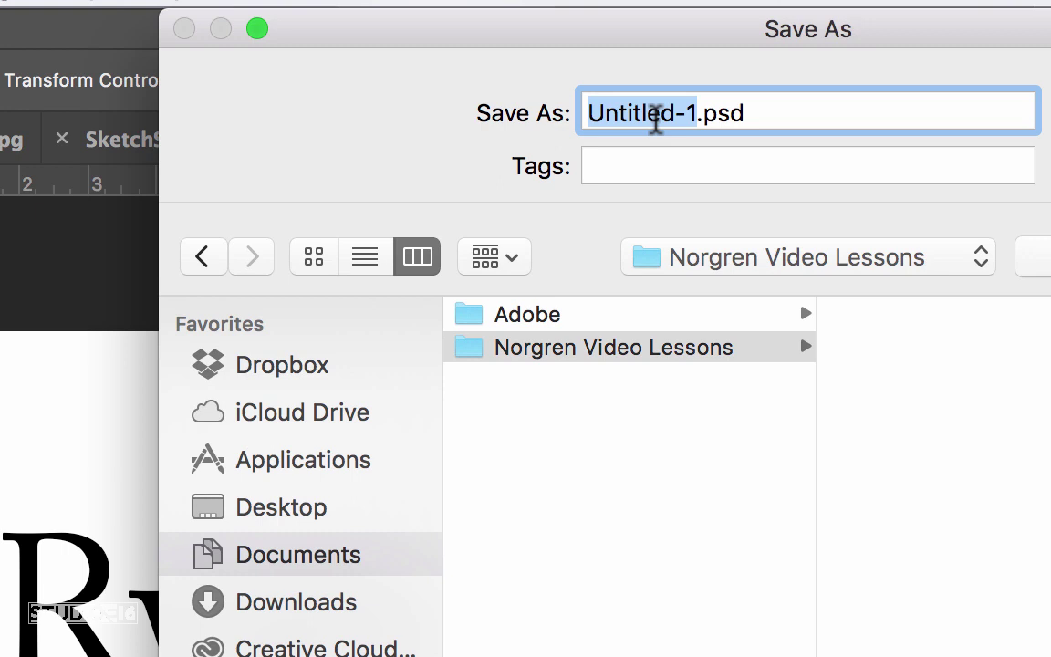
- Save the document in that folder as the VL1 full-name-logo .psd, keeping Maximize Compatibility on
text(Norgren)
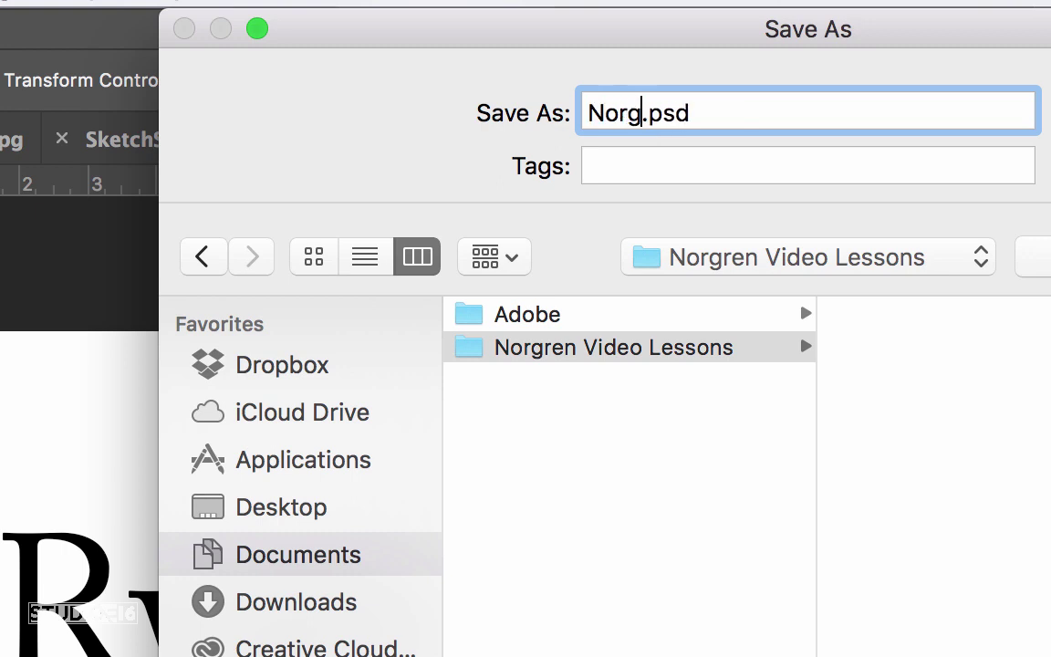
text(VL1)
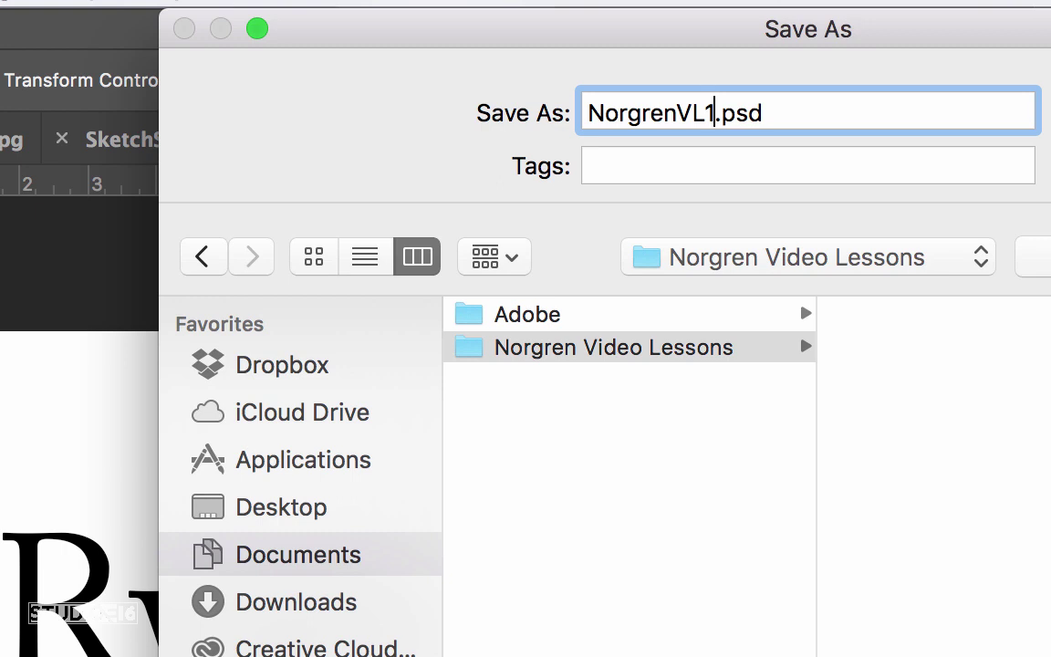
text(fullnamel)
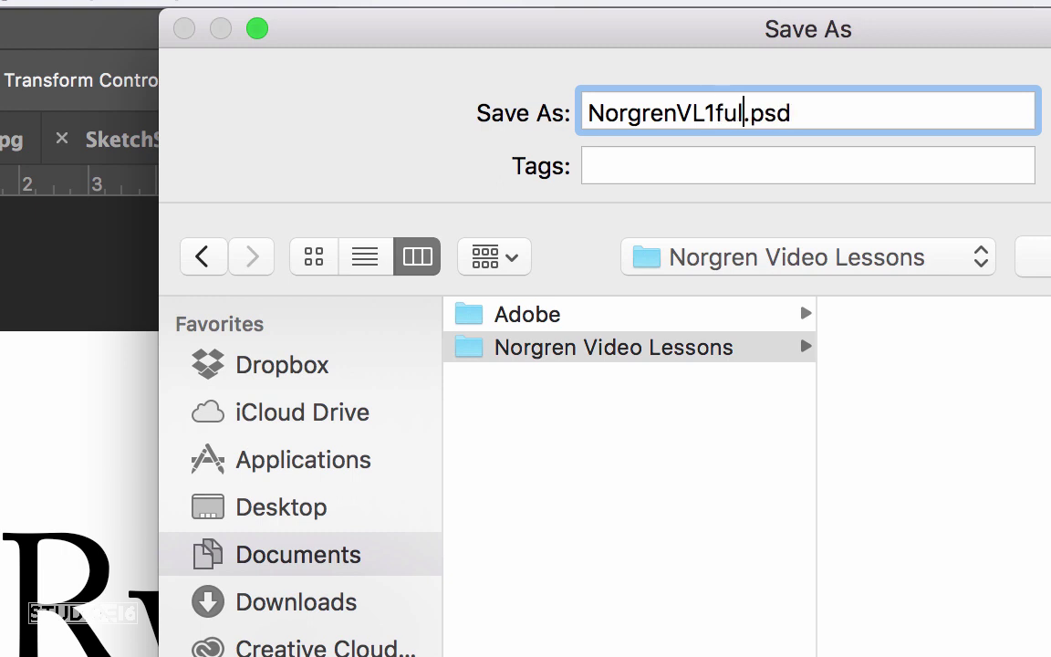
text(og)
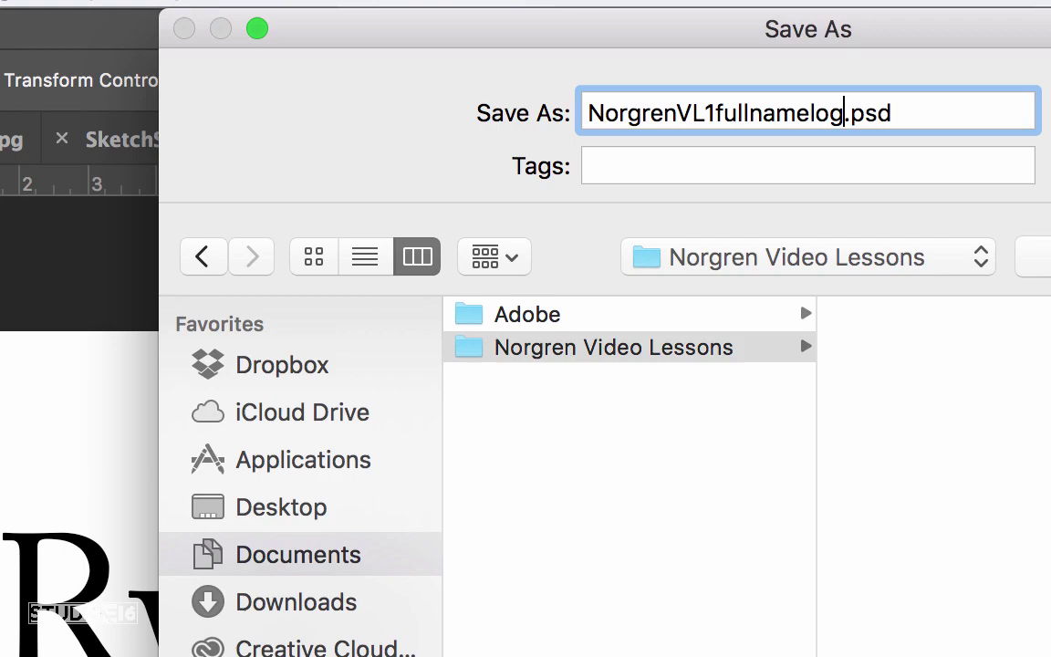
text(o)
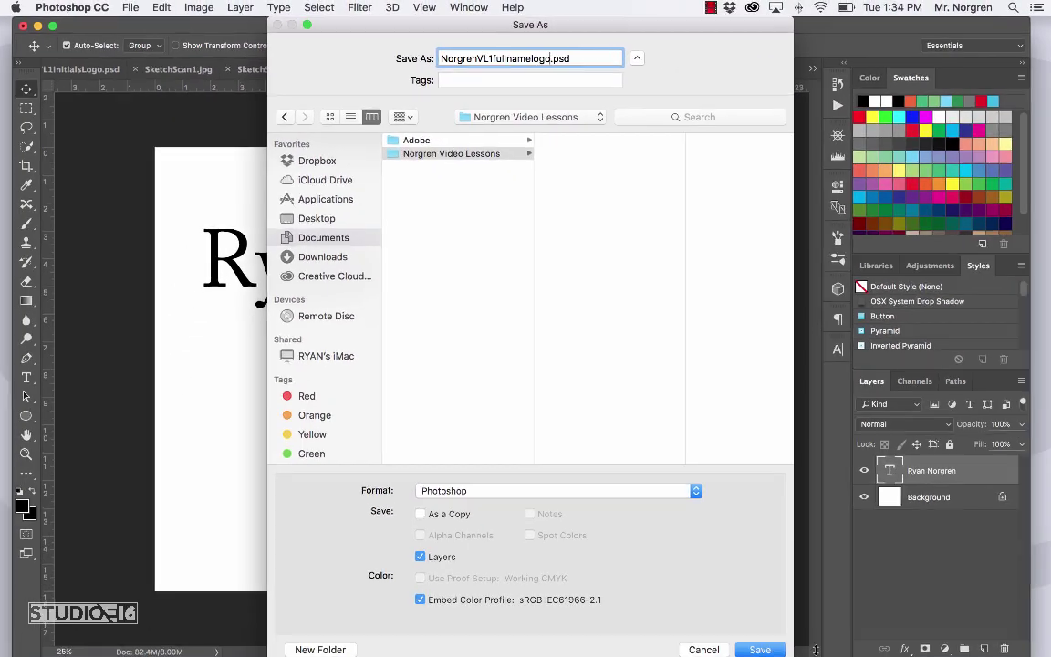
click(754, 642)
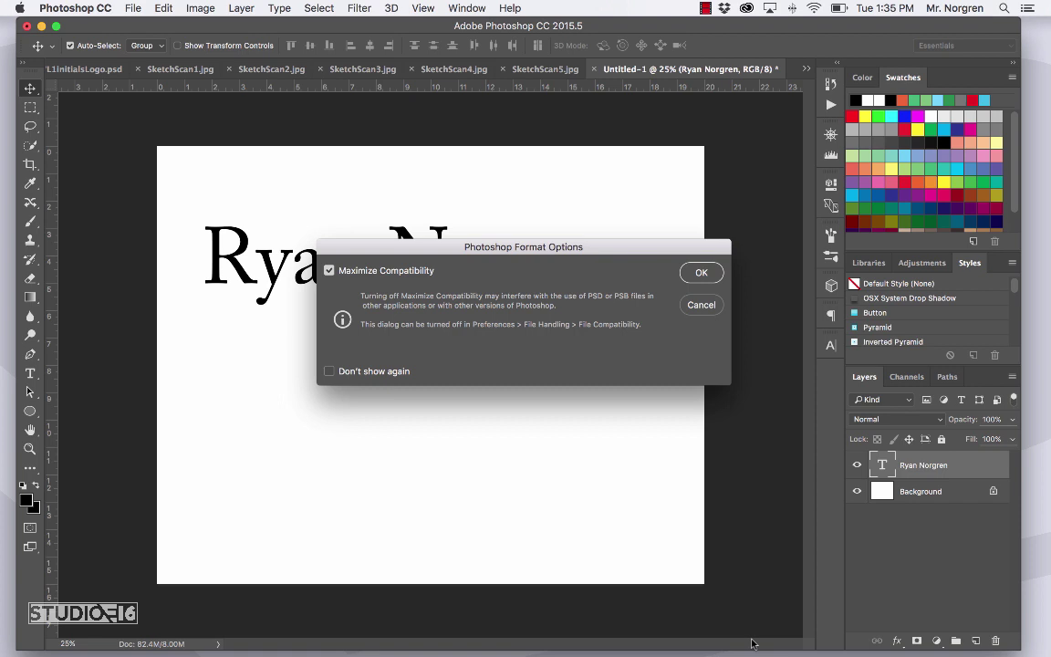
click(703, 273)
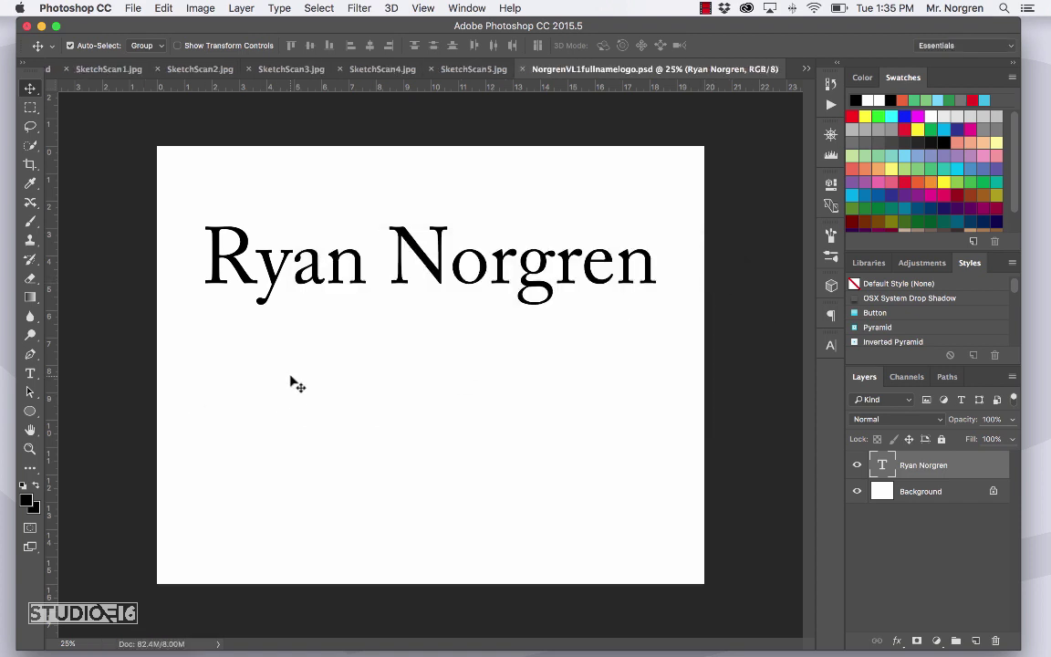
- Type 'Photography' as a new text line and align it beneath the name's left edge
key(t)
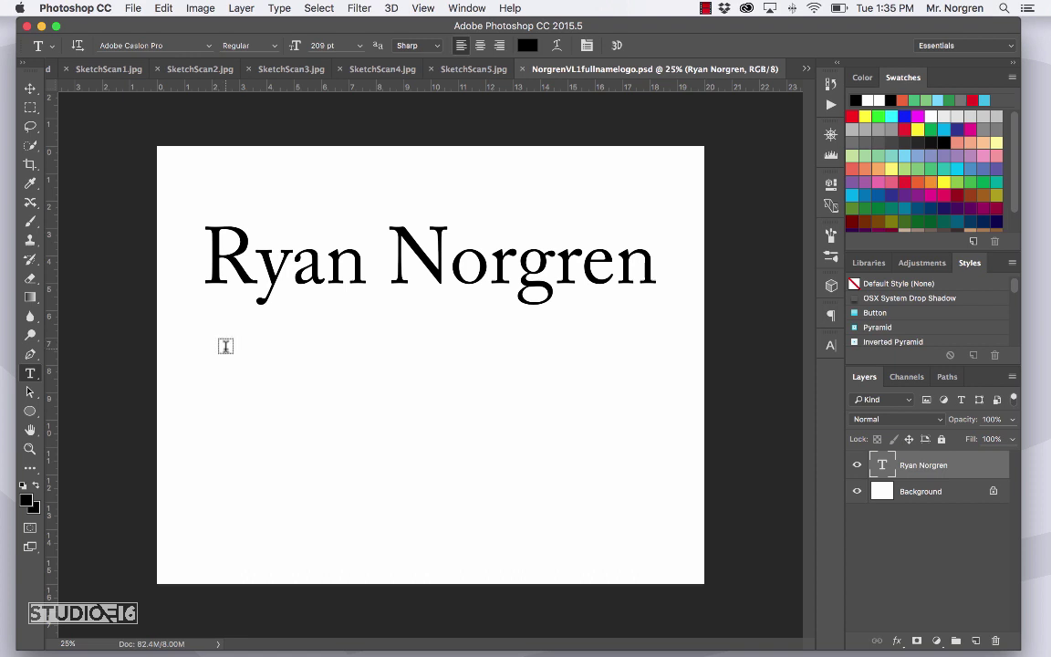
click(225, 345)
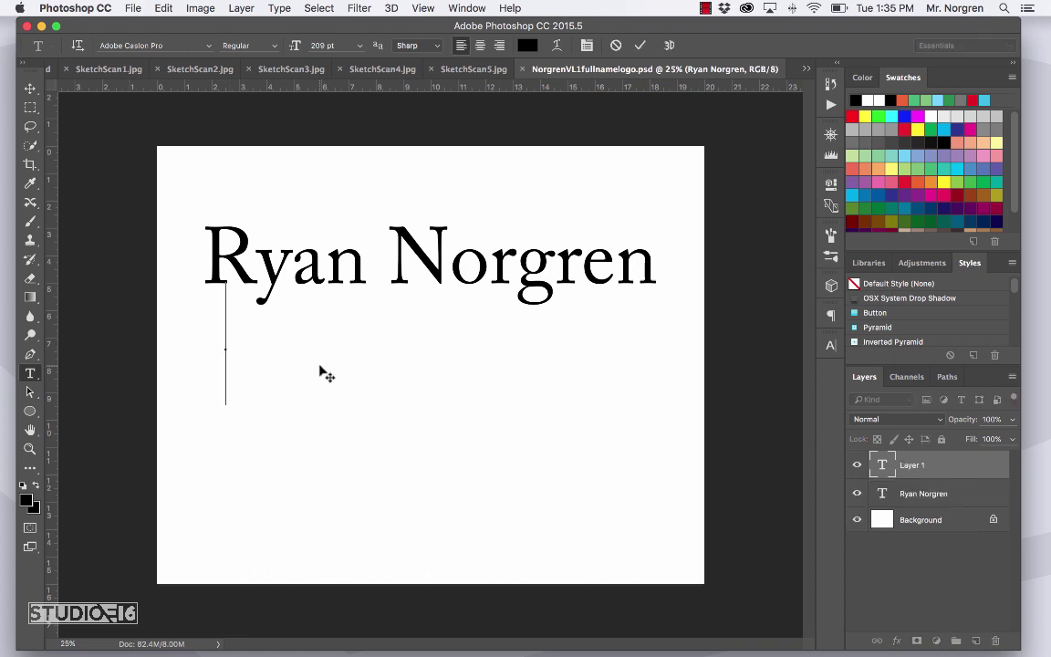
text(Photo)
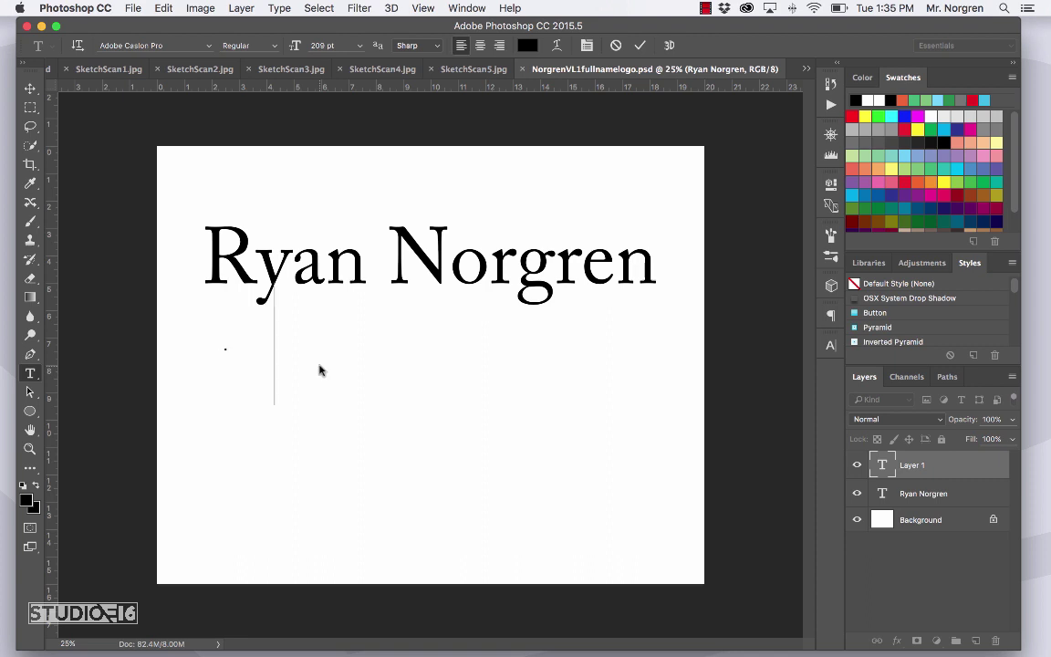
text(graphy)
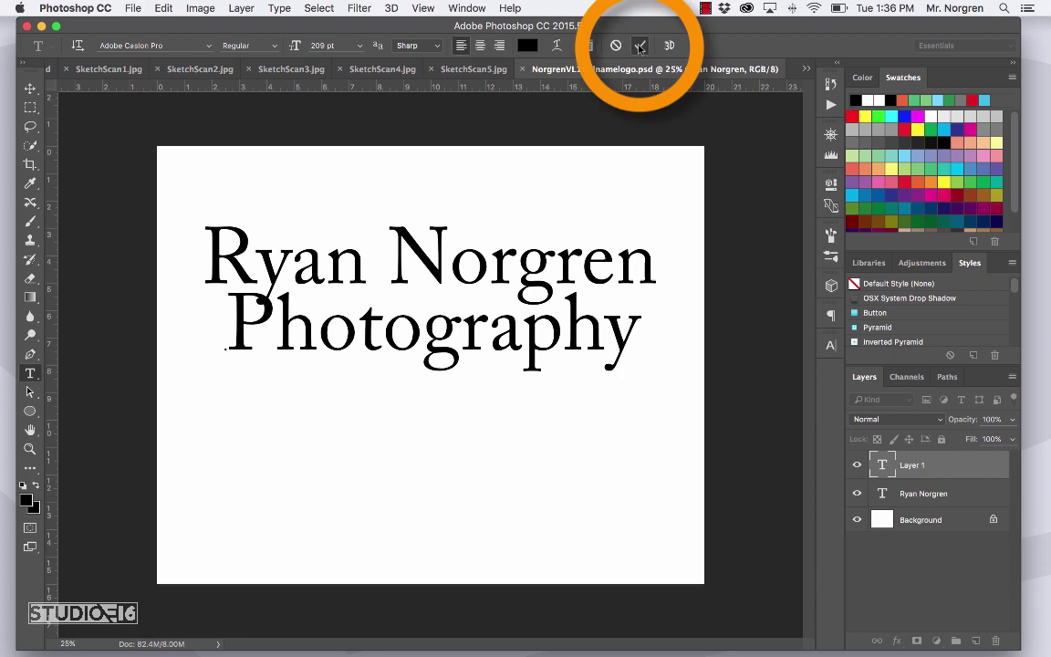
click(639, 46)
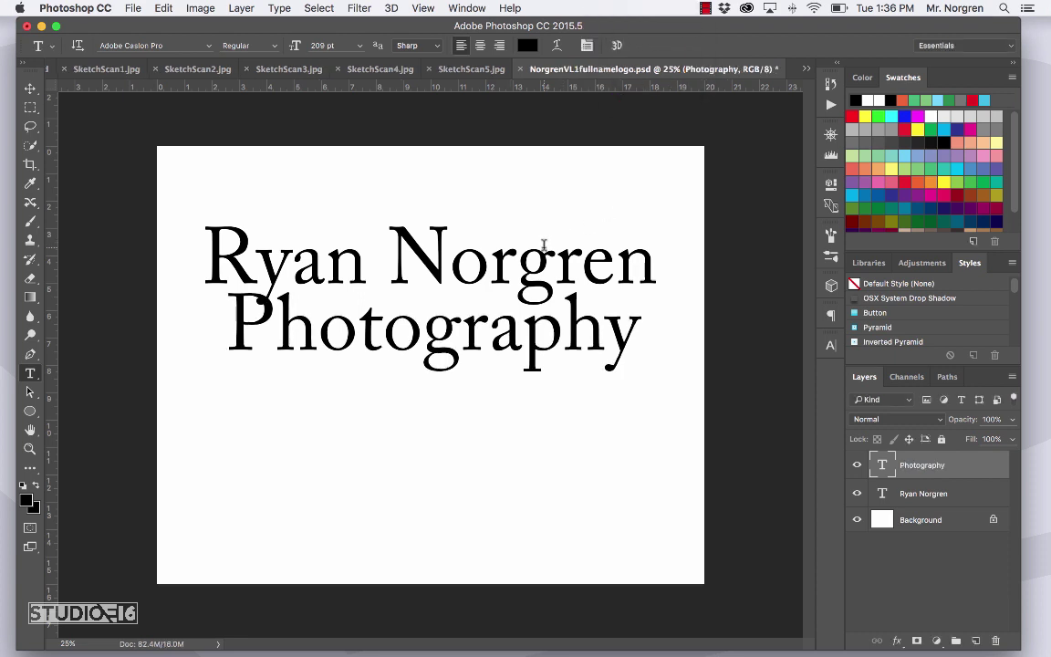
key(v)
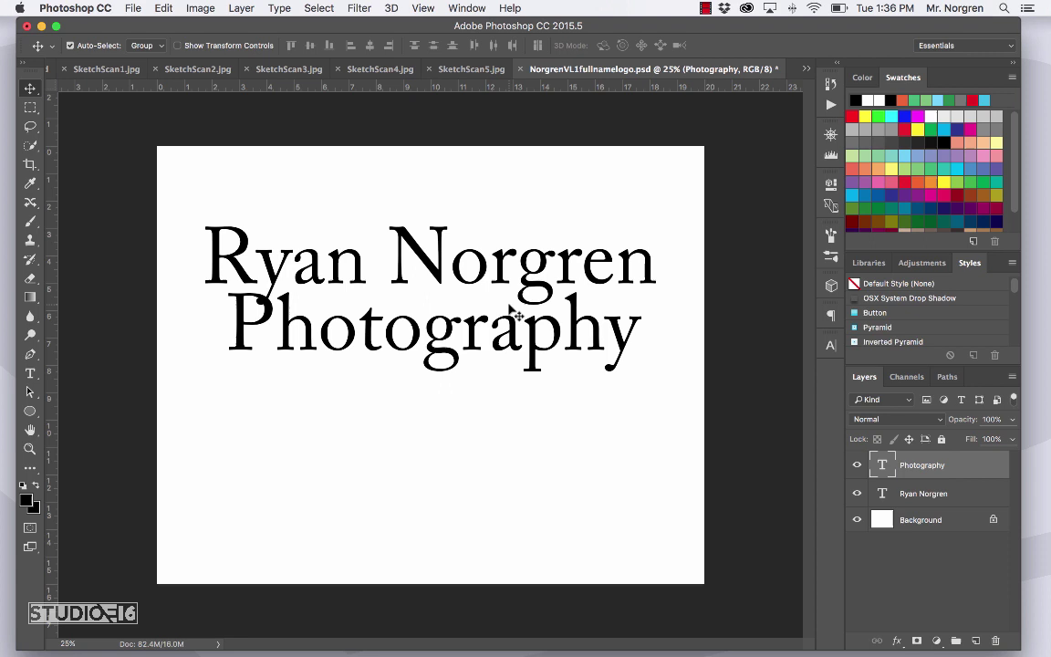
drag(362, 359, 344, 342)
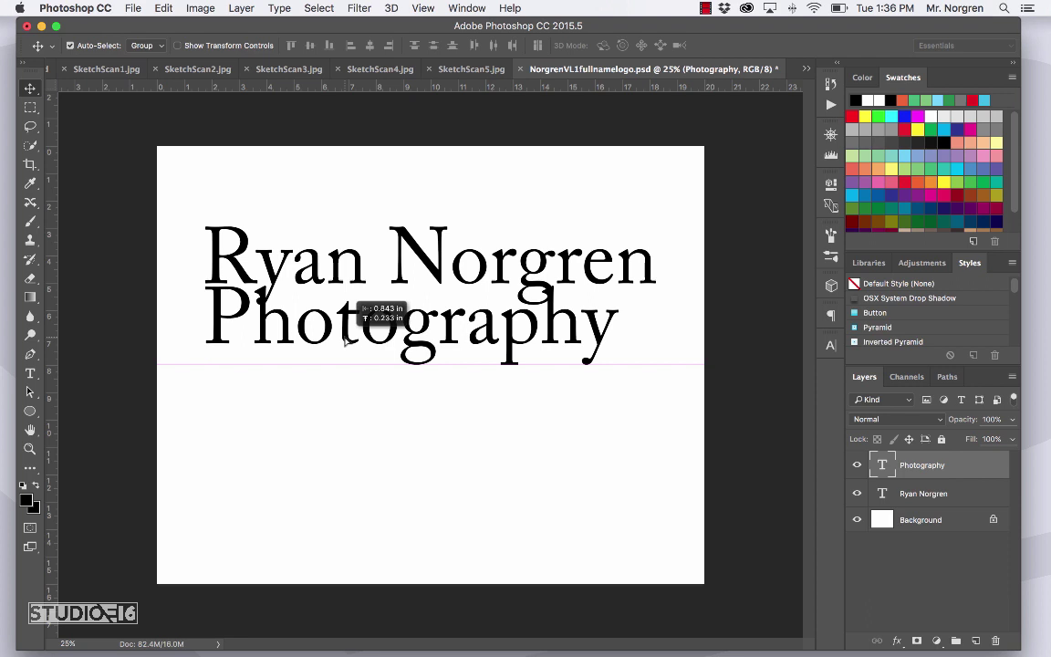
drag(344, 342, 347, 347)
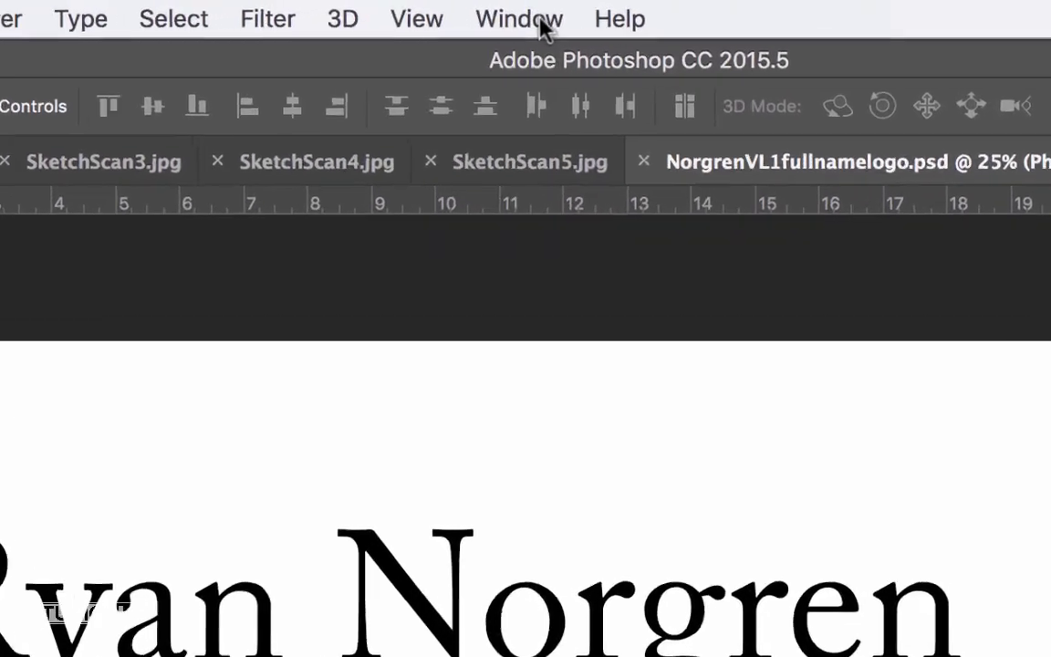
- Open the Character panel from the Window menu and dock it beside Color and Swatches
click(468, 9)
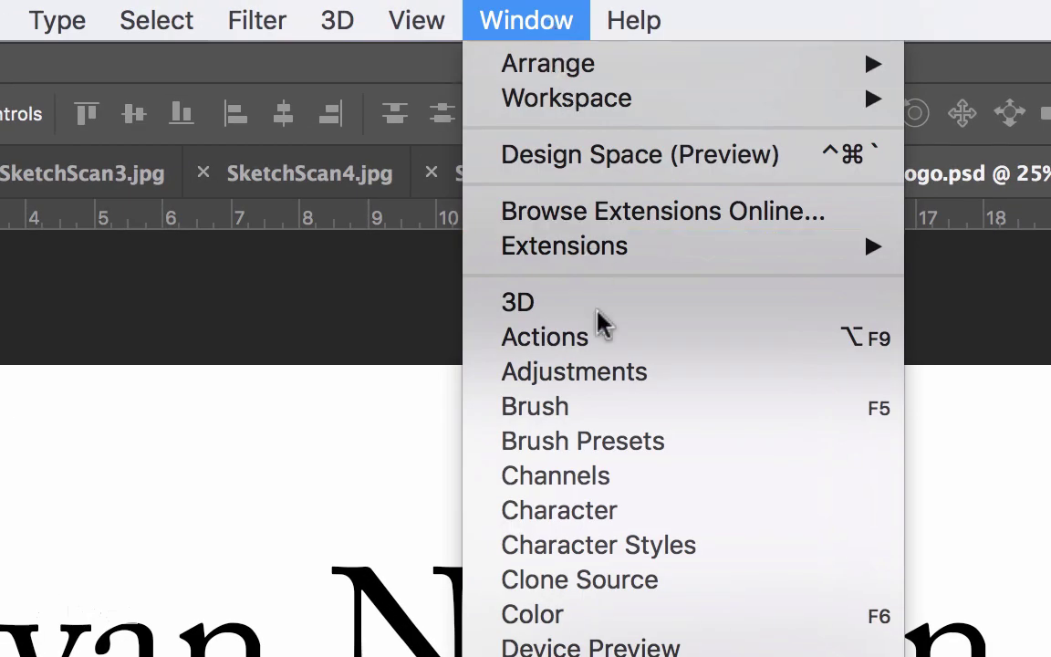
click(602, 520)
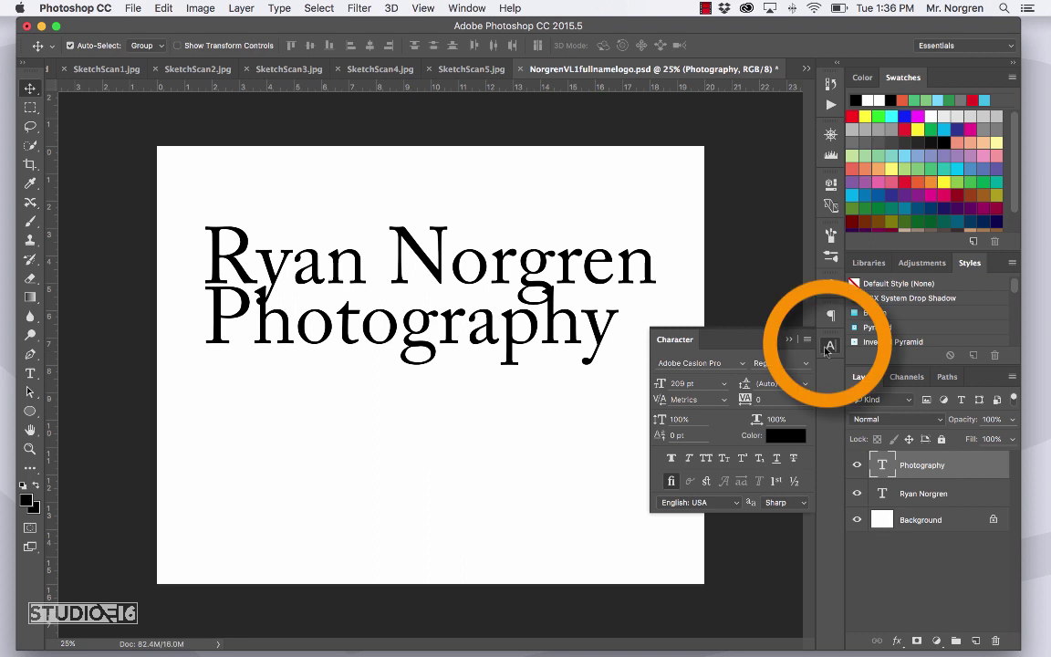
click(833, 351)
click(833, 351)
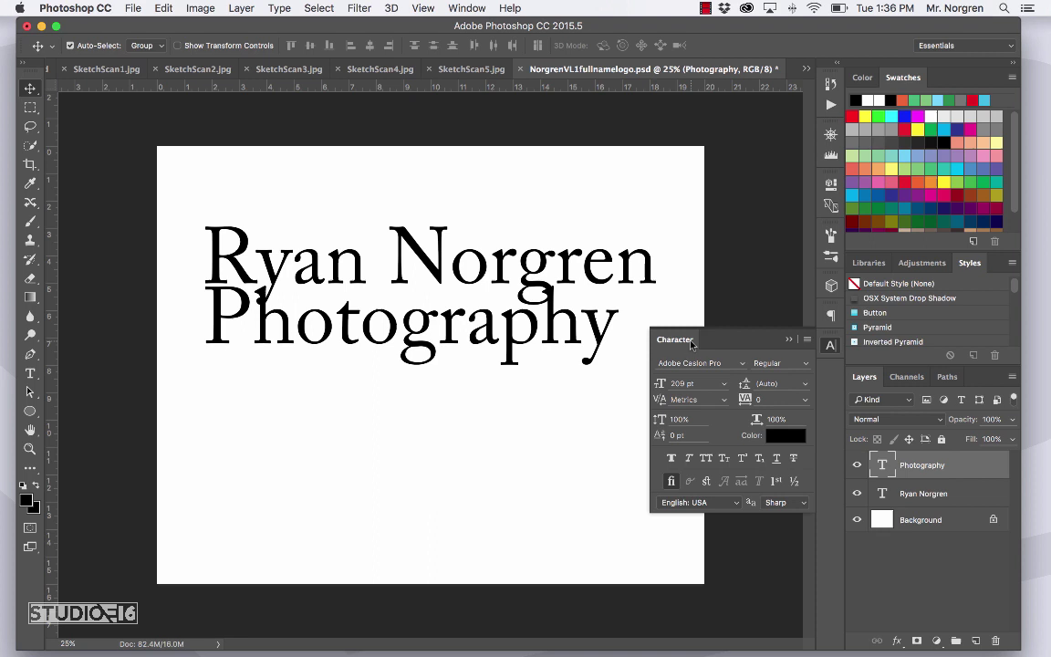
drag(677, 344, 947, 82)
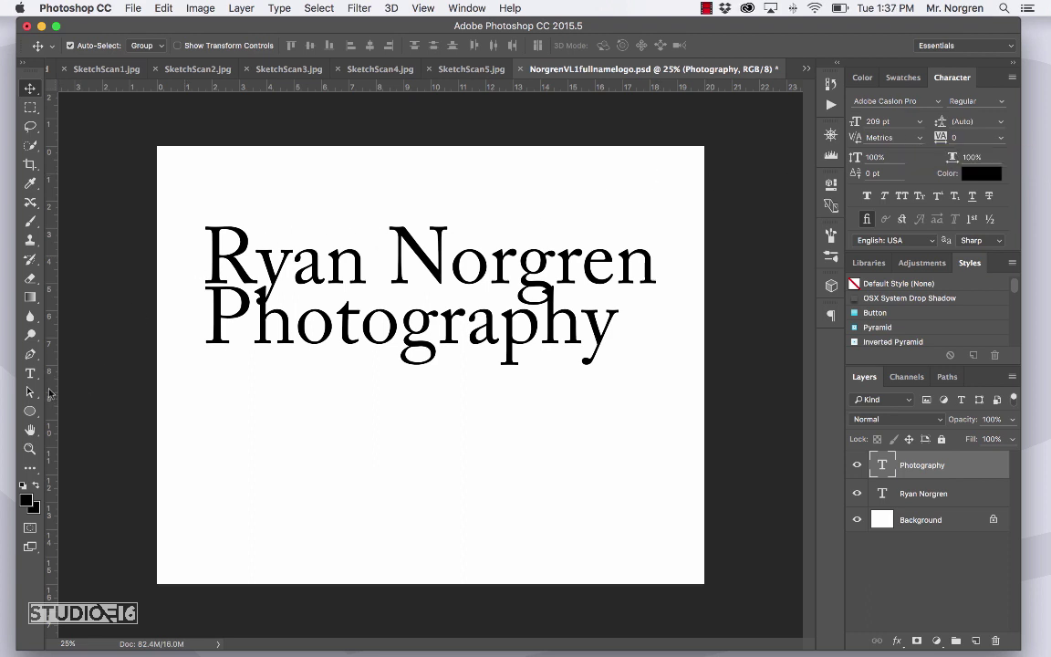
- Select Photography and set it to 159 pt with tracking 230 in the Character panel
key(t)
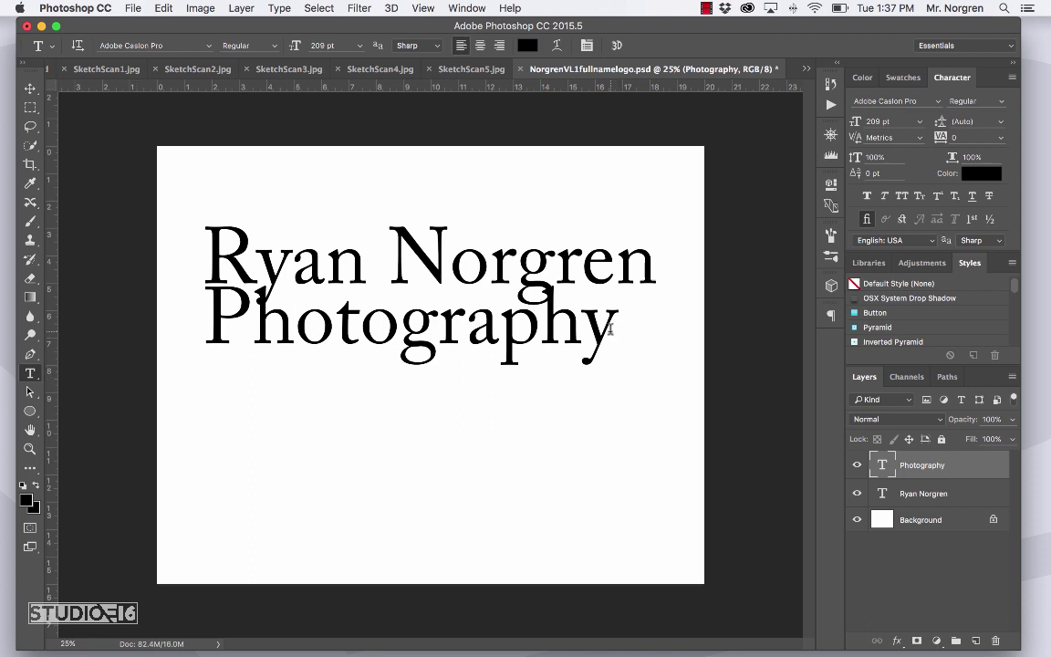
drag(612, 331, 224, 324)
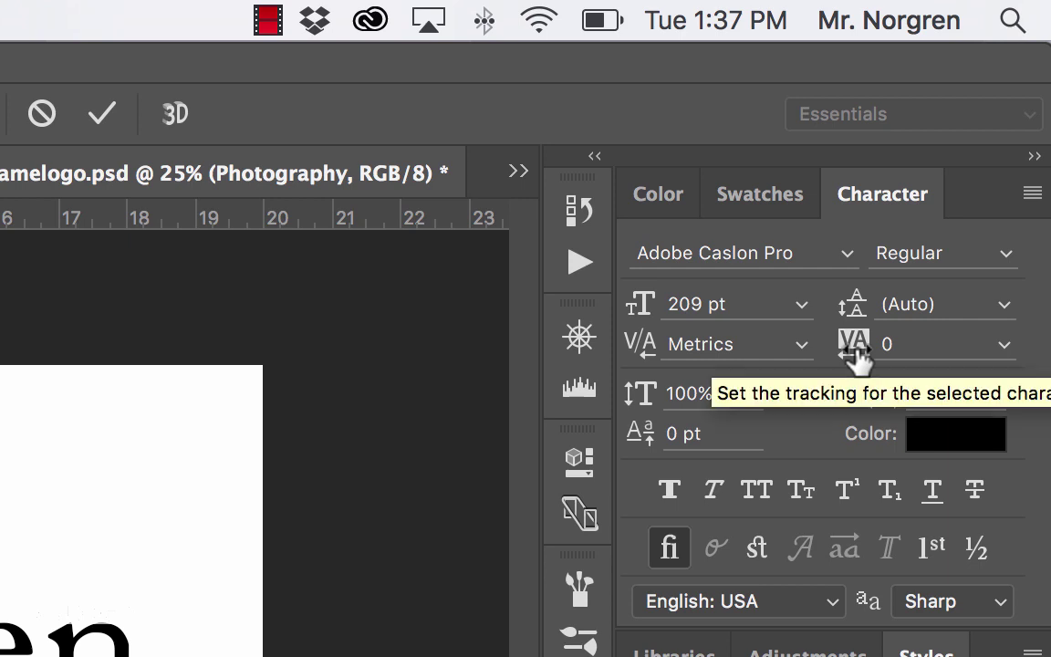
click(1004, 347)
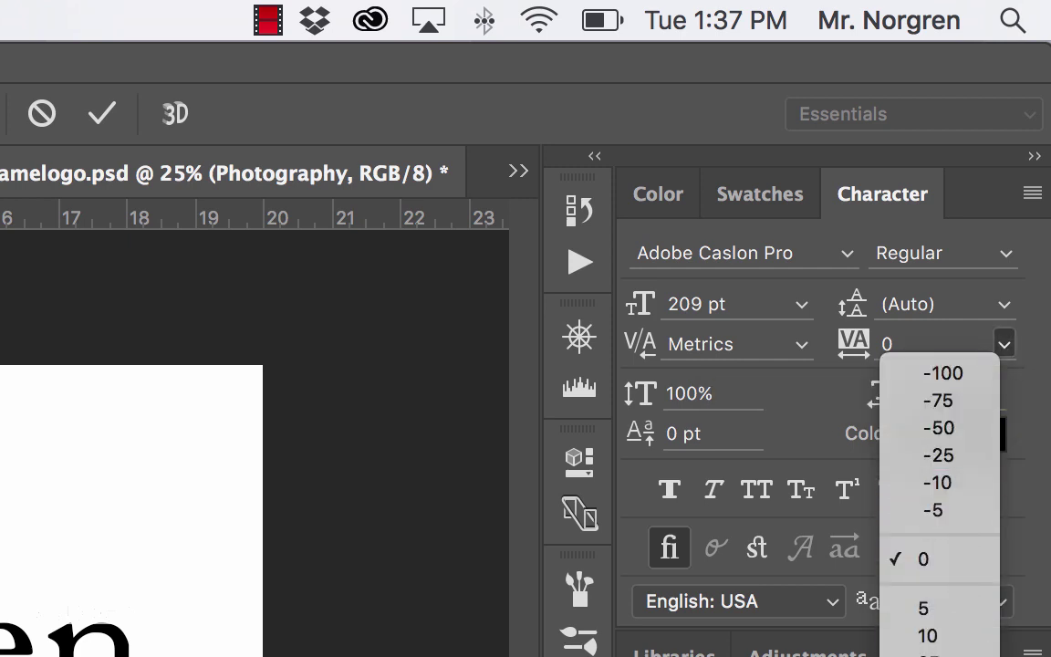
click(926, 634)
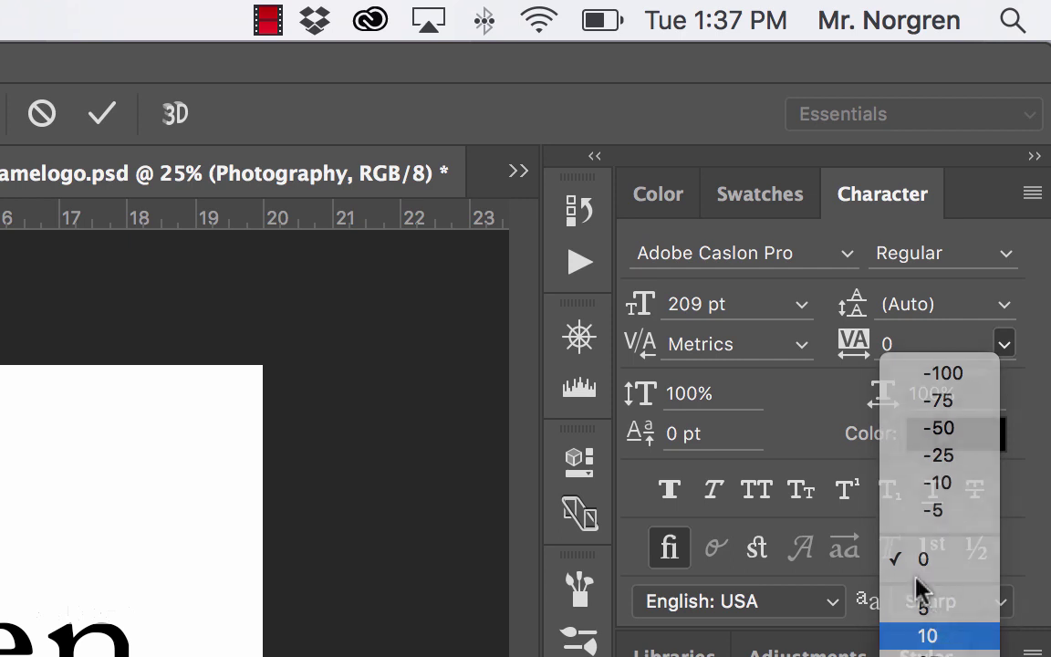
click(873, 341)
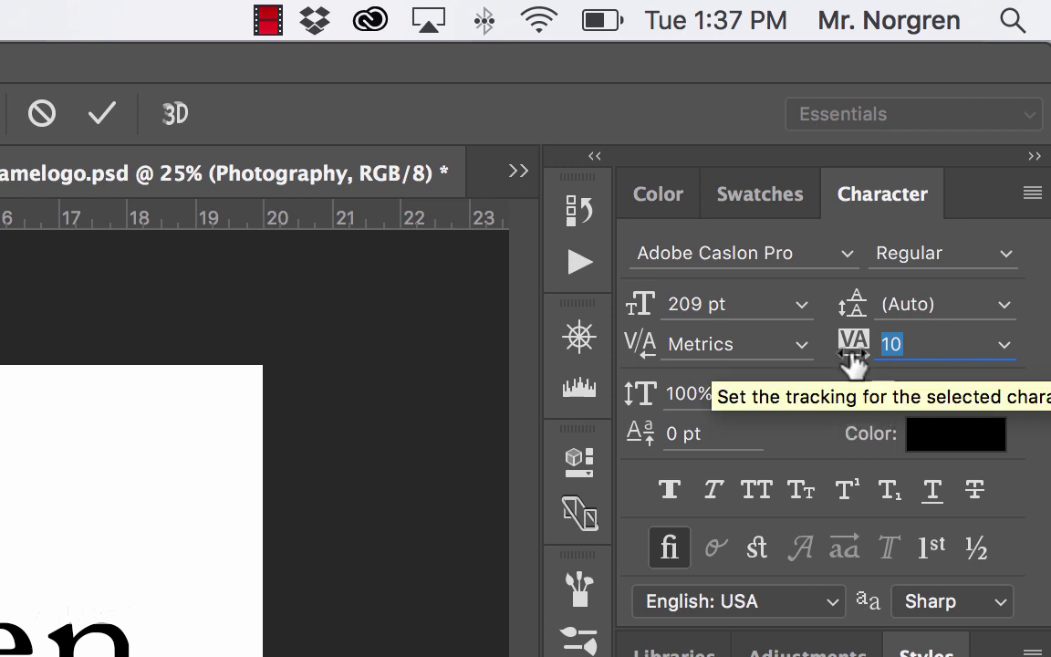
drag(854, 359, 860, 360)
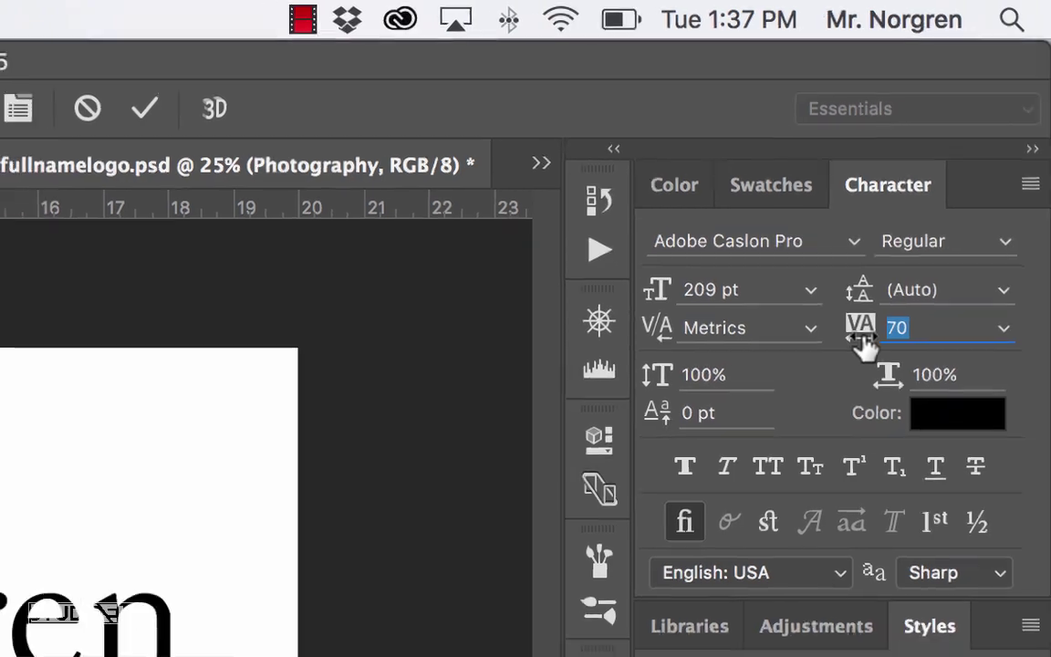
drag(928, 182, 928, 183)
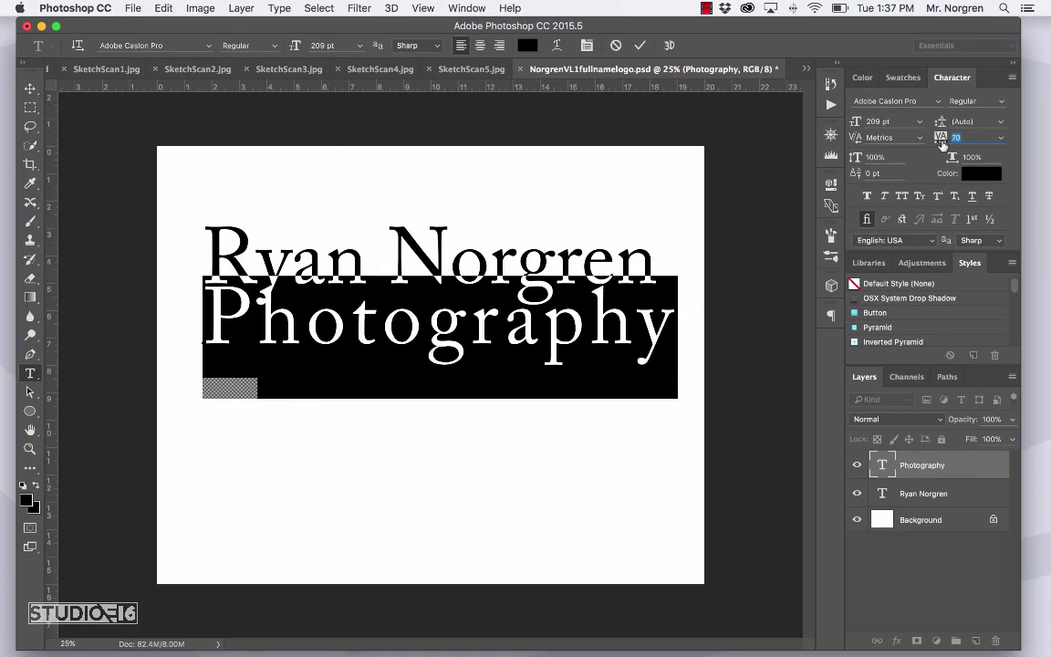
drag(942, 144, 940, 145)
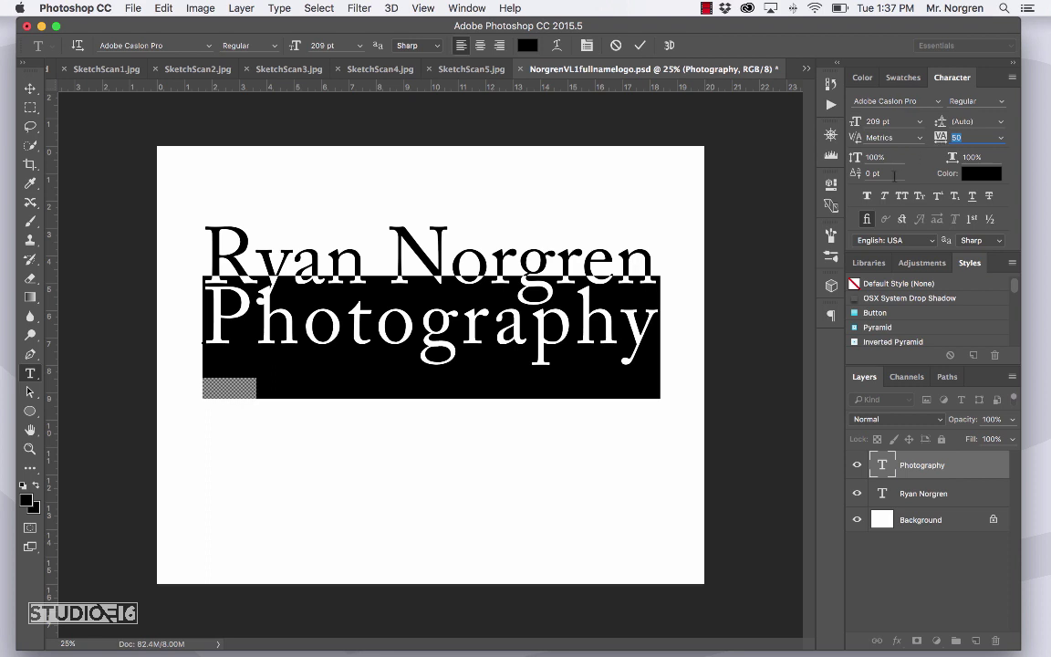
drag(854, 121, 817, 131)
click(942, 138)
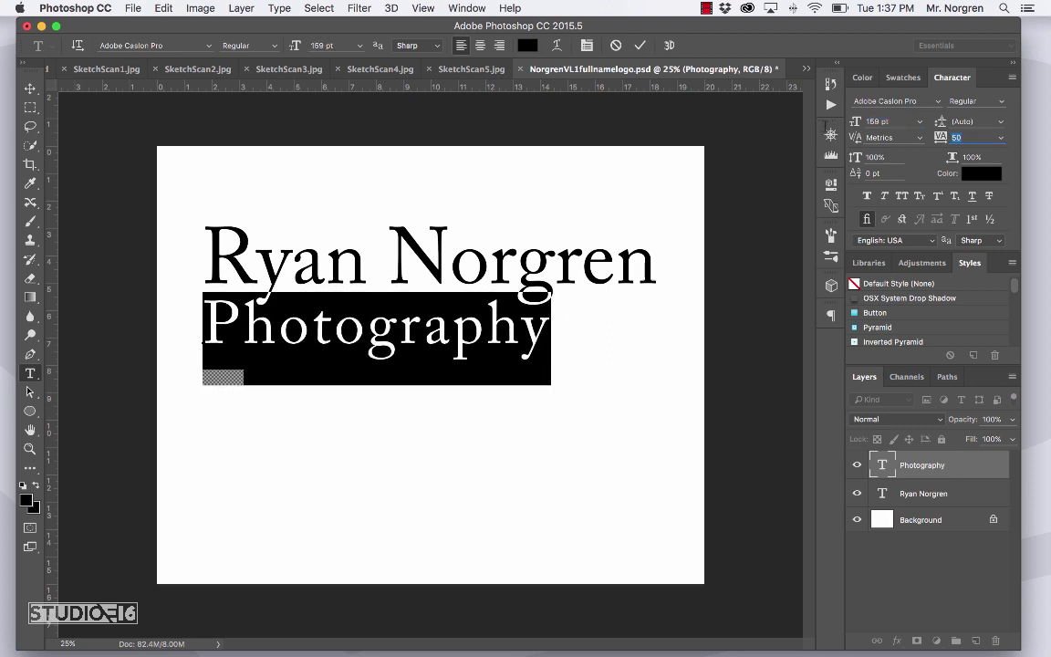
drag(944, 144, 949, 143)
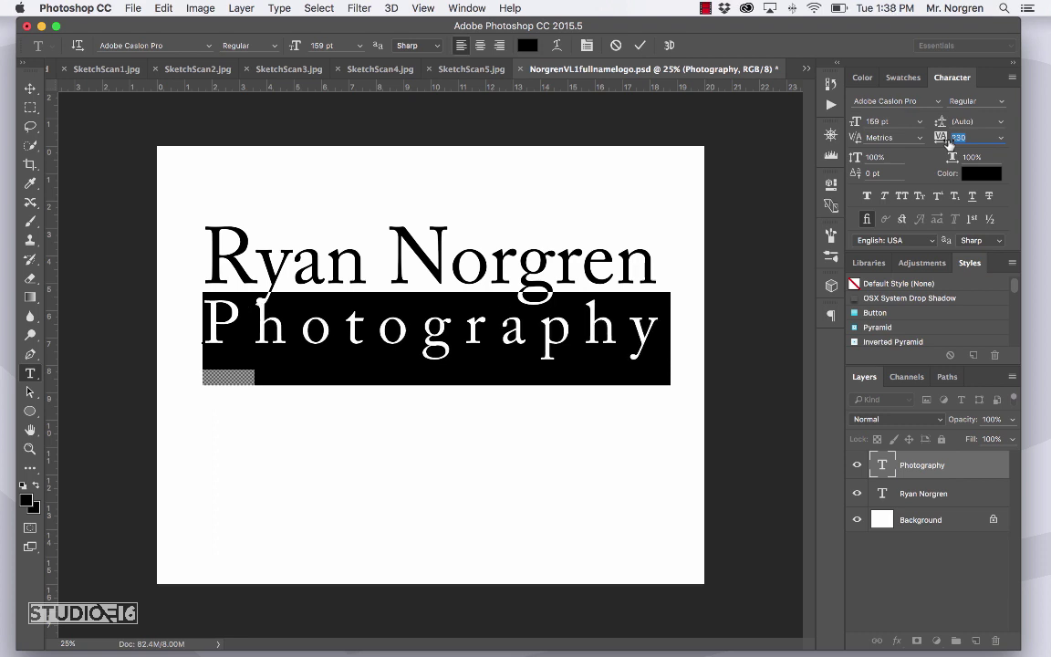
drag(948, 143, 947, 143)
- Commit the text and give Photography a 13 px pure red (ff0000) stroke
click(640, 46)
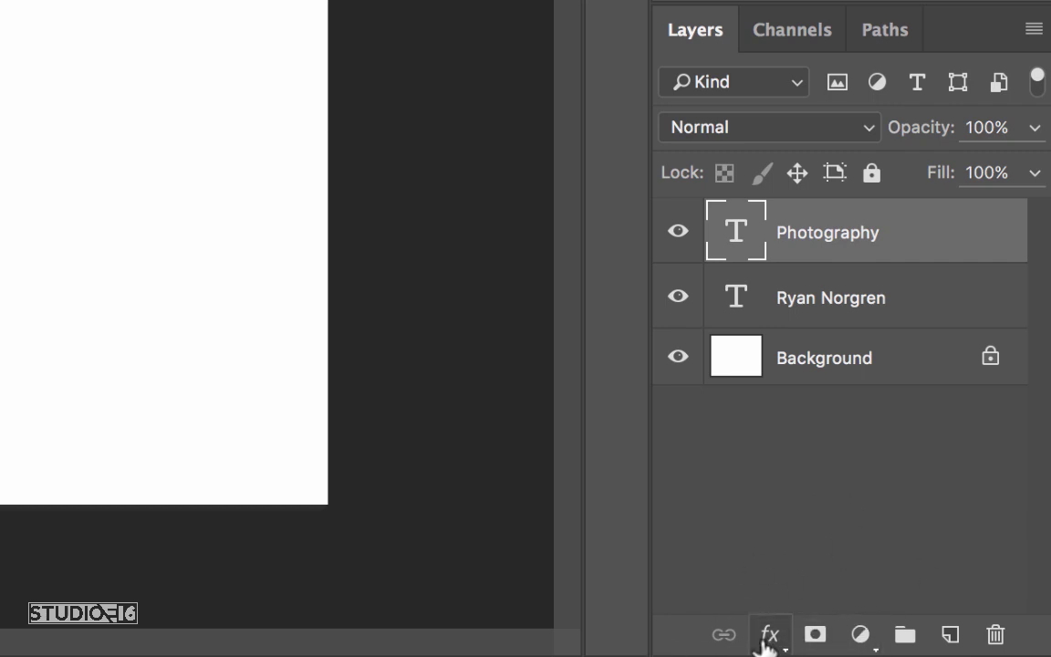
click(770, 639)
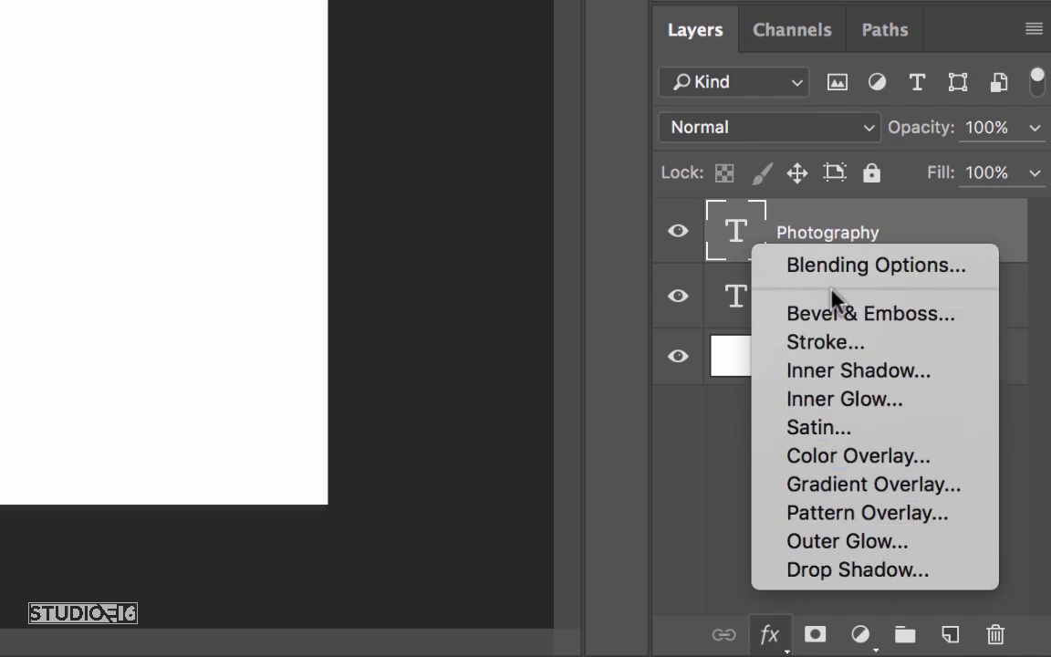
click(869, 345)
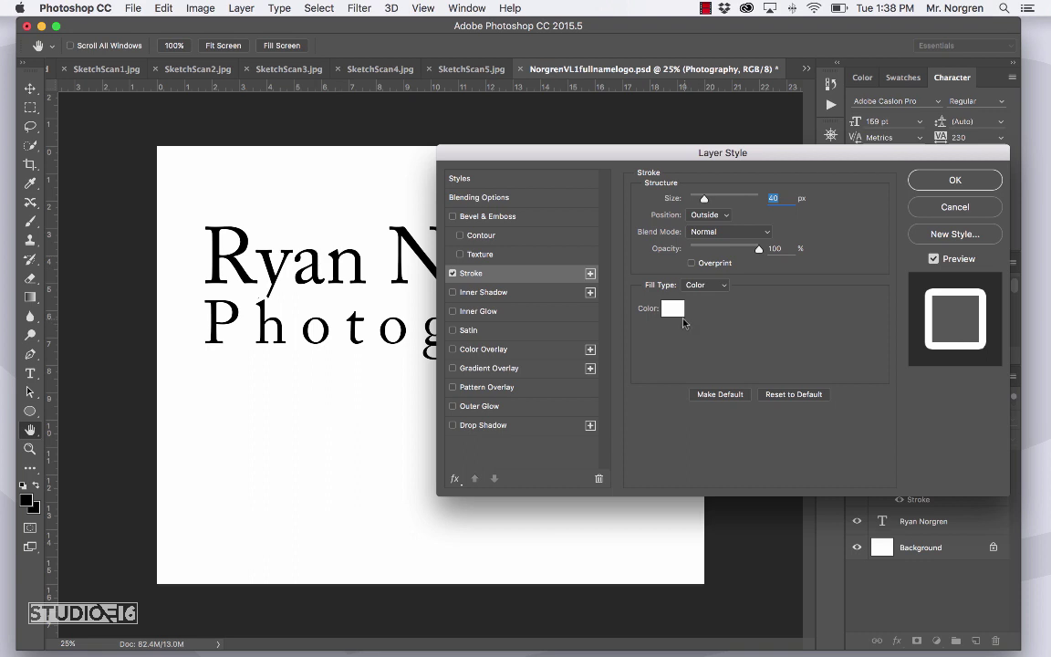
click(672, 308)
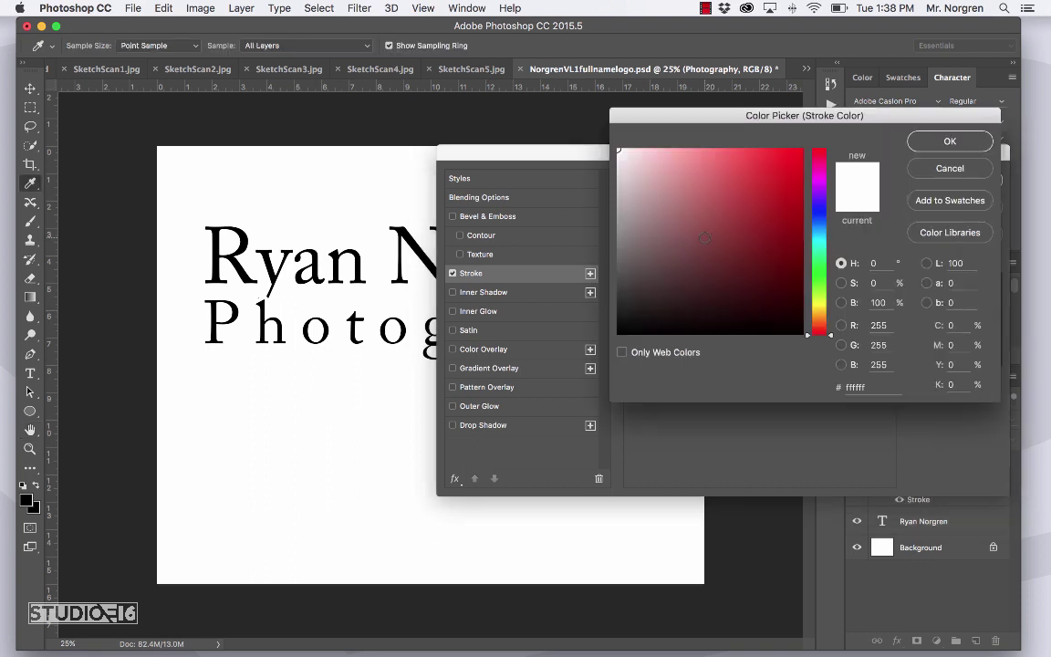
drag(705, 237, 803, 149)
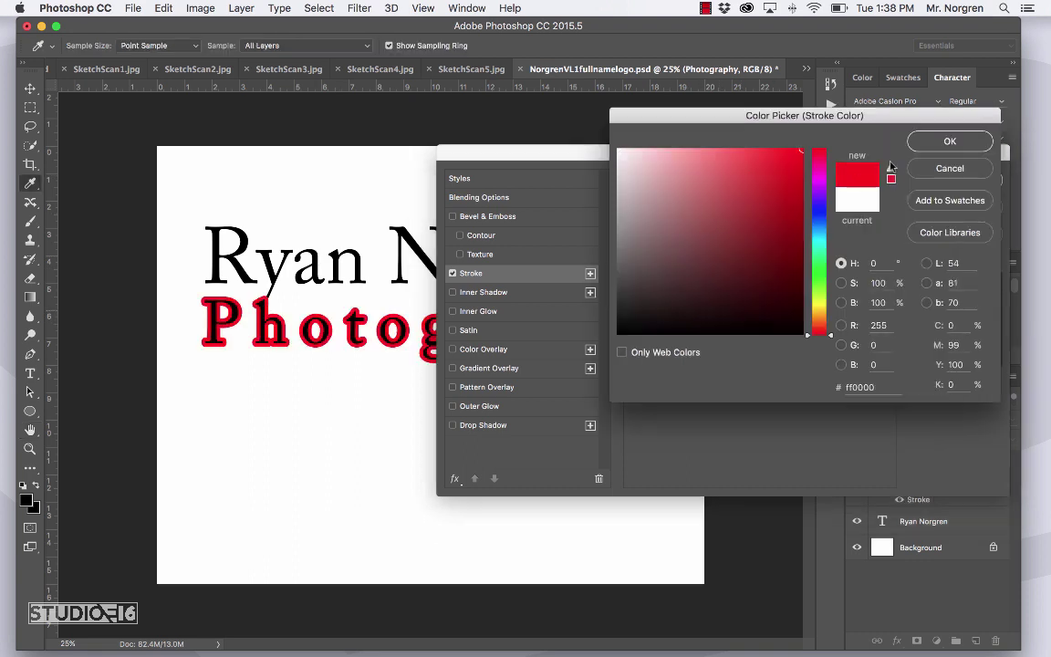
key(Return)
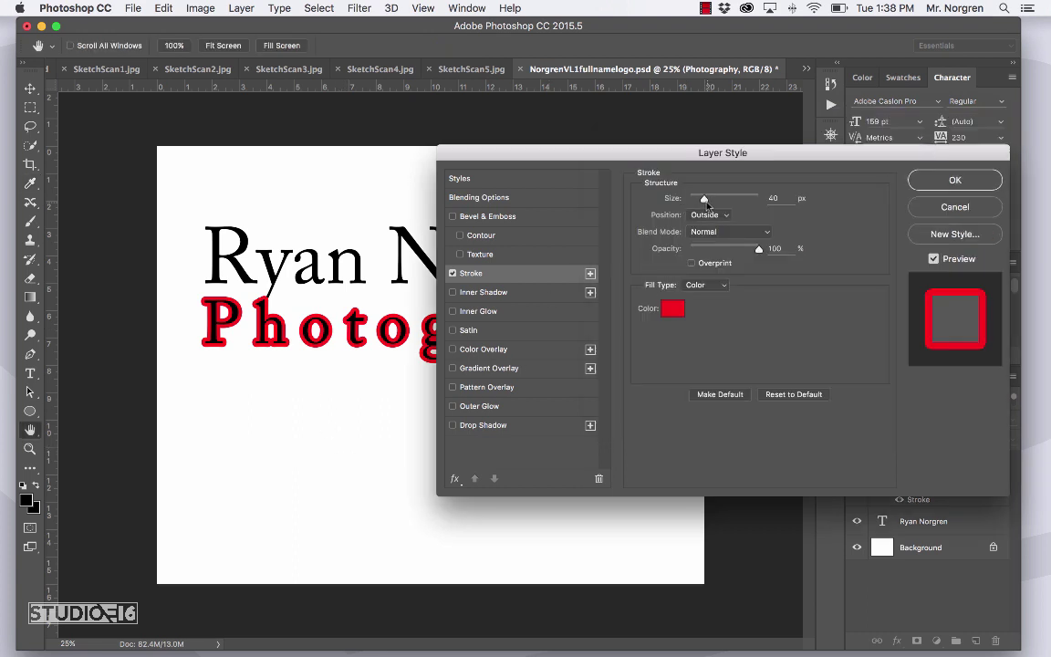
drag(705, 203, 697, 204)
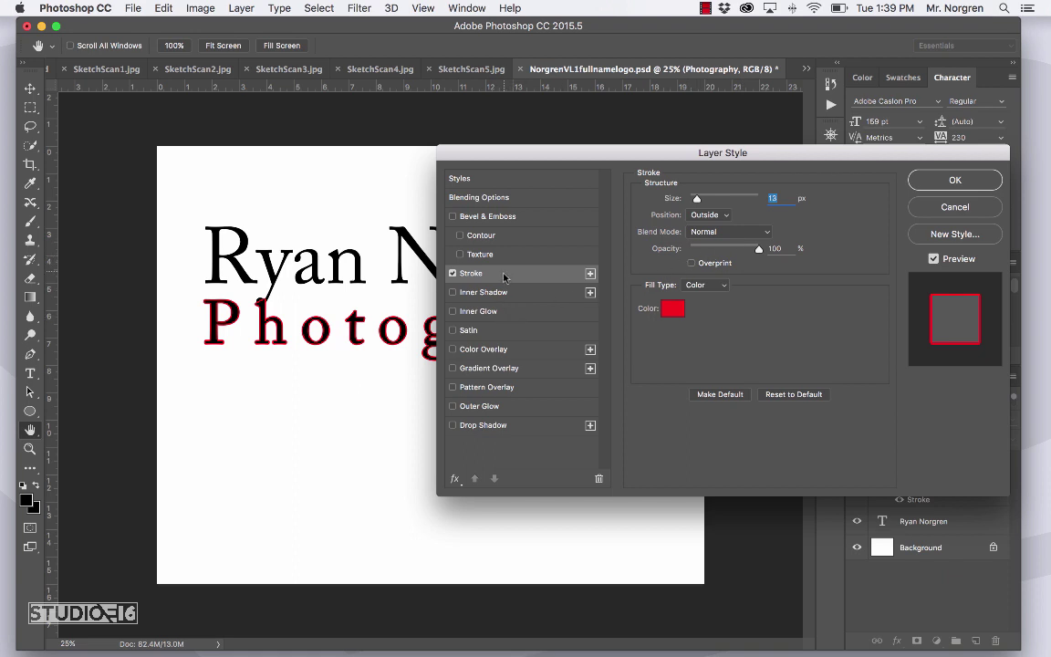
- Add a drop shadow (25% opacity, 88 px distance, 76 px size) and confirm both effects
click(452, 426)
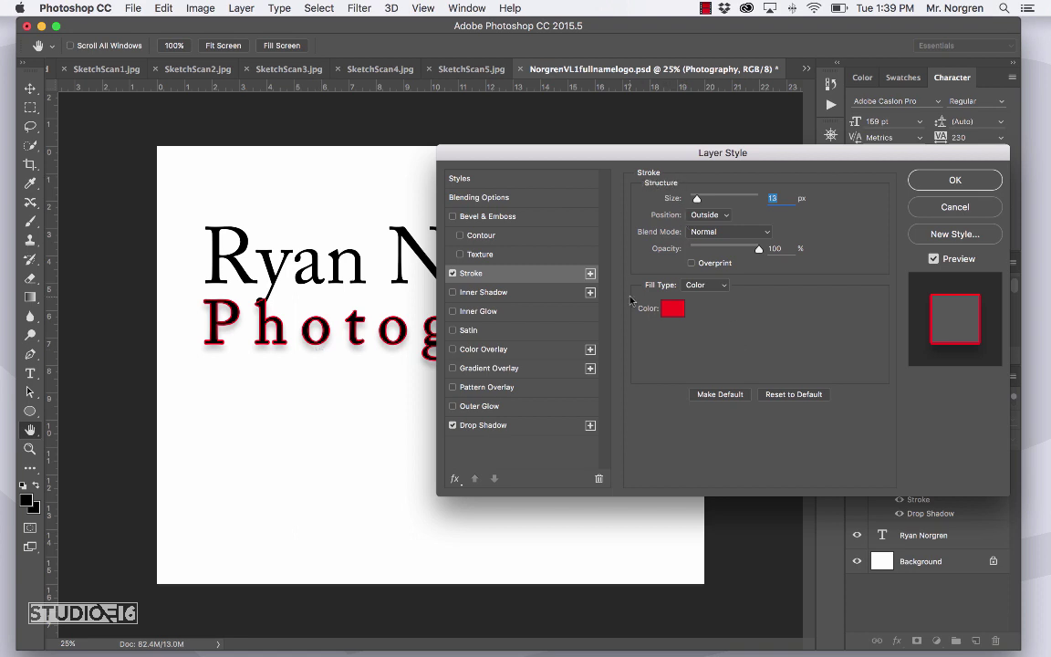
click(492, 430)
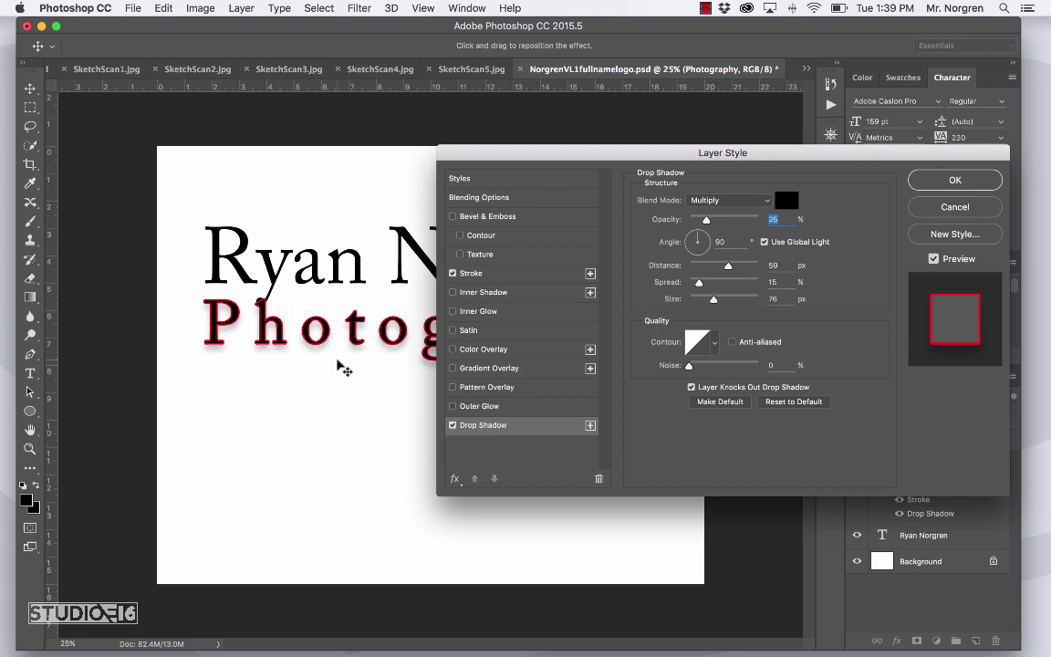
mouse_move(336, 374)
mouse_down()
mouse_move(348, 379)
mouse_move(329, 368)
mouse_move(359, 394)
mouse_move(352, 418)
mouse_move(307, 459)
mouse_move(298, 383)
mouse_move(340, 376)
mouse_up()
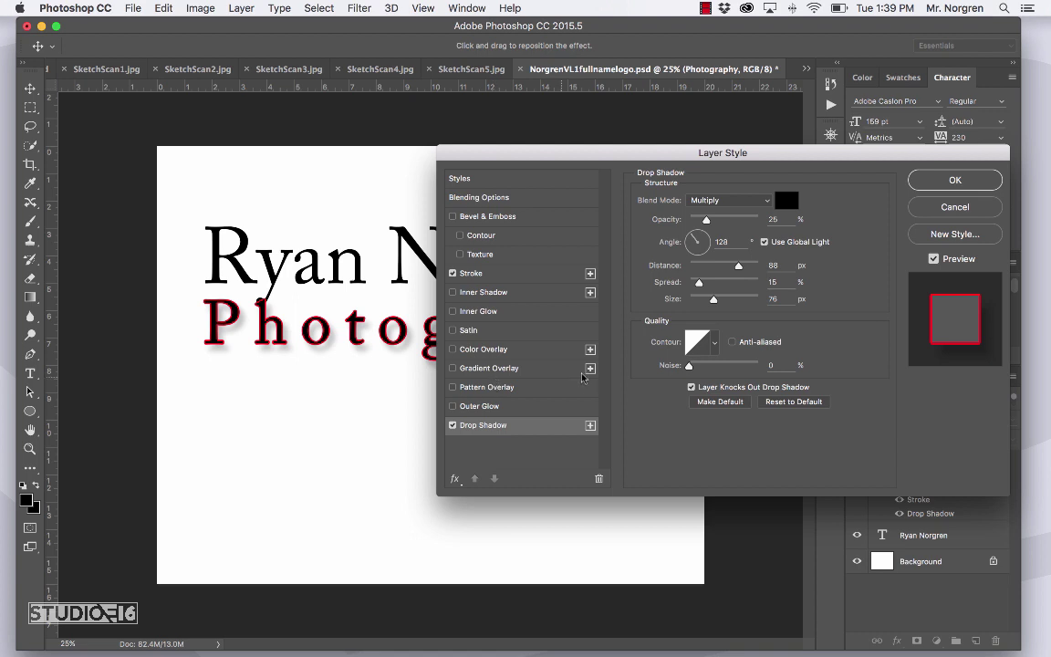
click(948, 185)
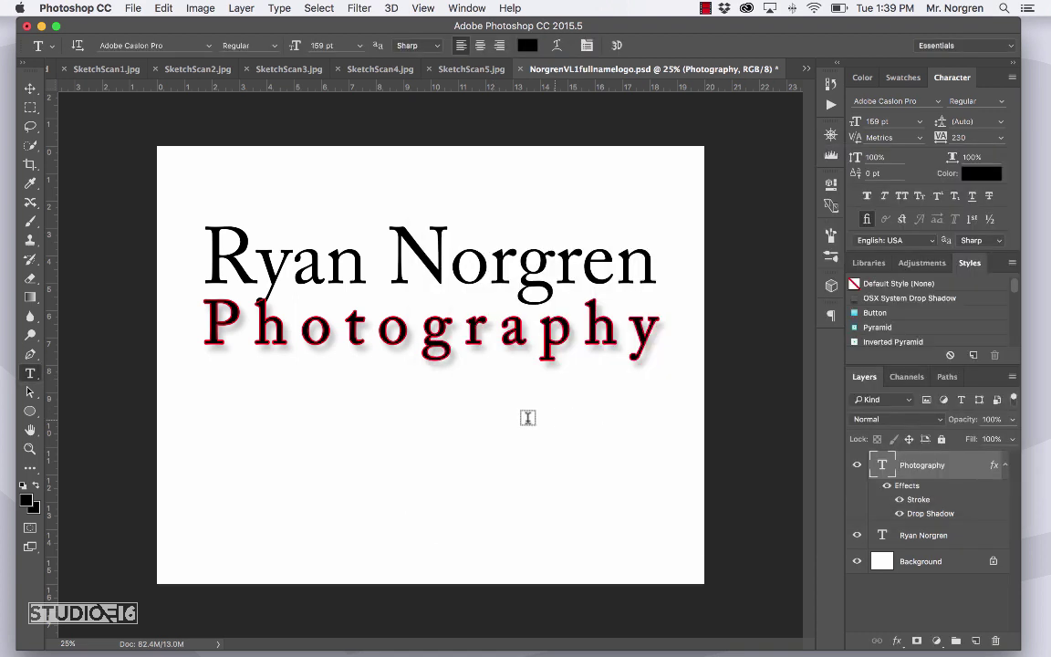
- Copy Photography's stroke and shadow layer style and paste it onto the name layer
right_click(918, 470)
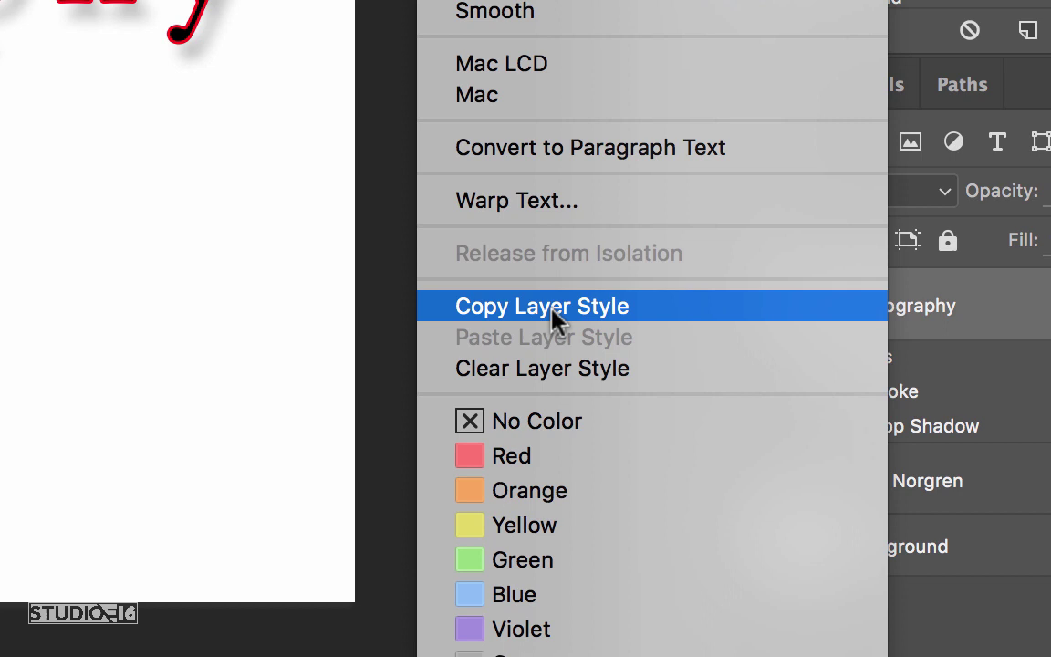
click(553, 310)
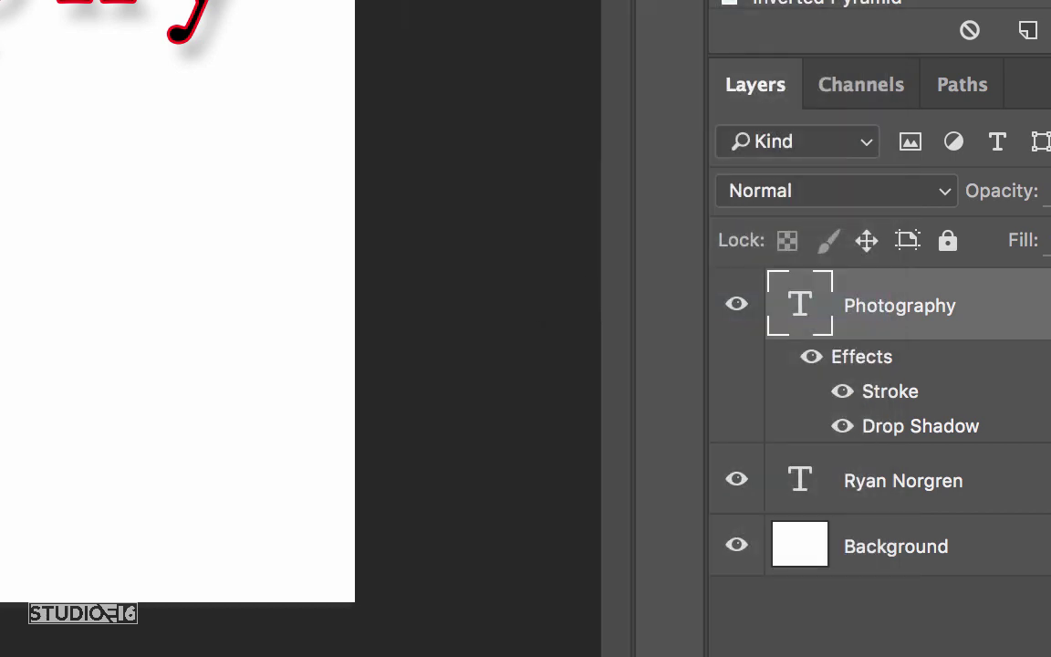
click(940, 495)
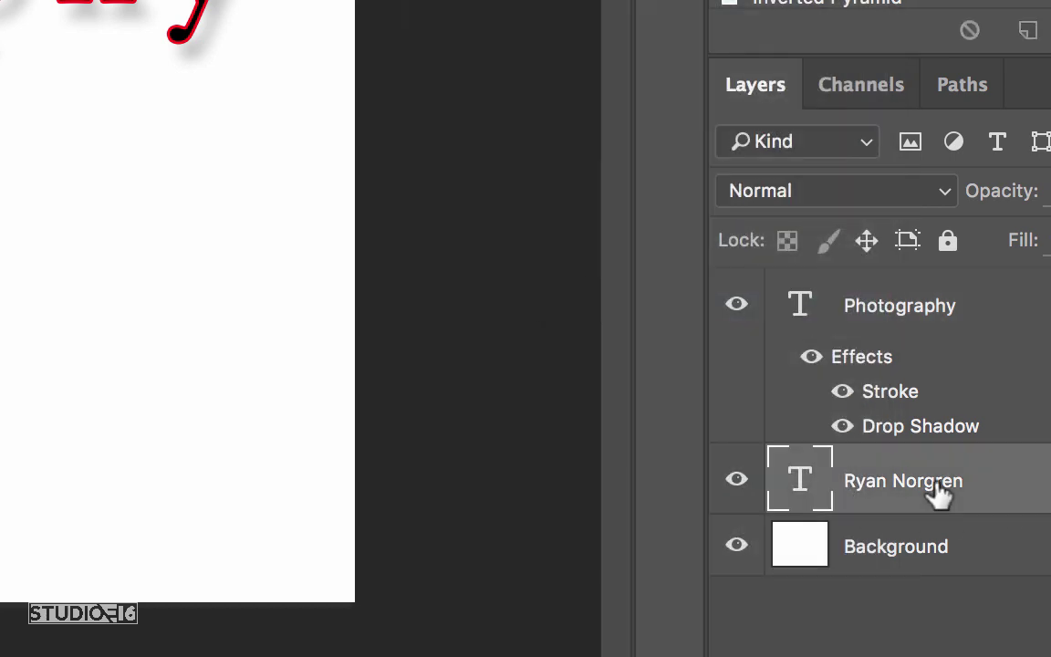
right_click(1017, 483)
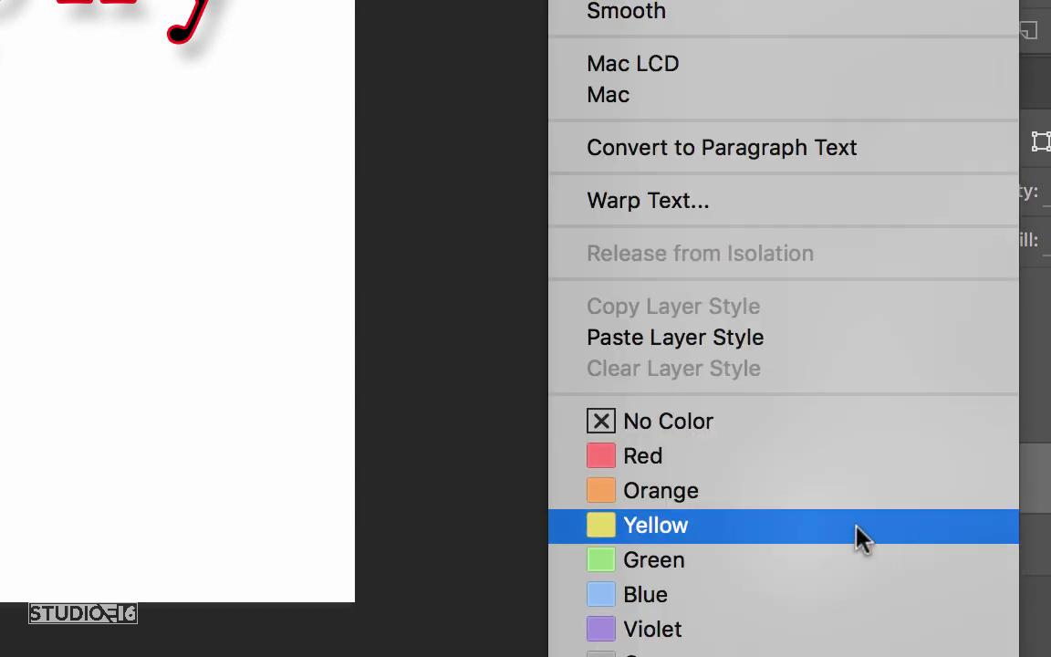
click(730, 337)
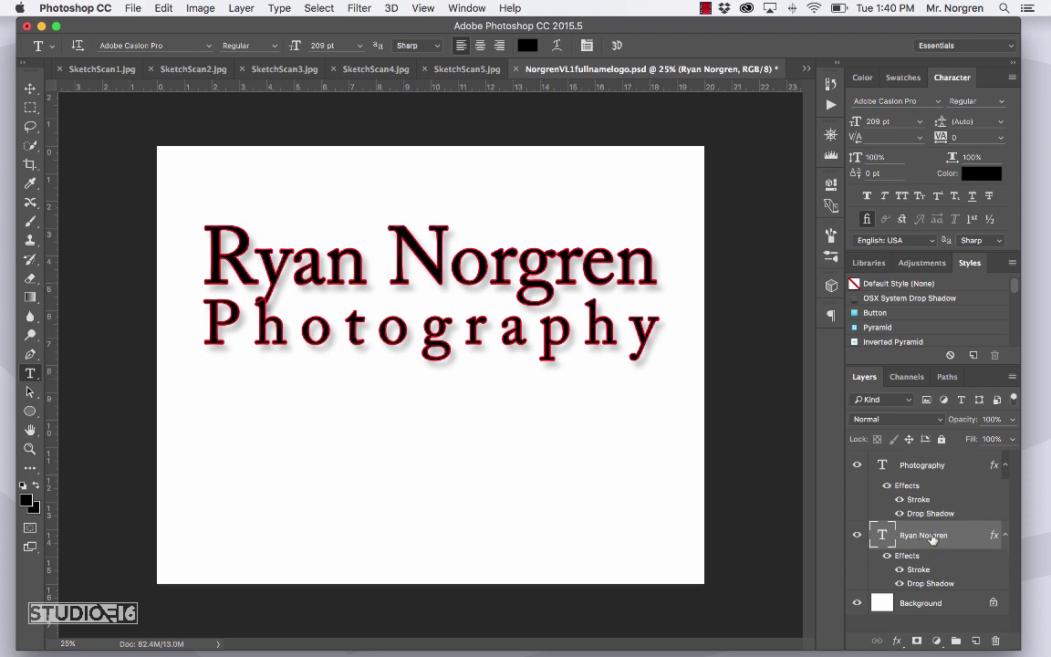
- Move the name layer above Photography, save the logo file, and start a new document
drag(931, 538, 928, 460)
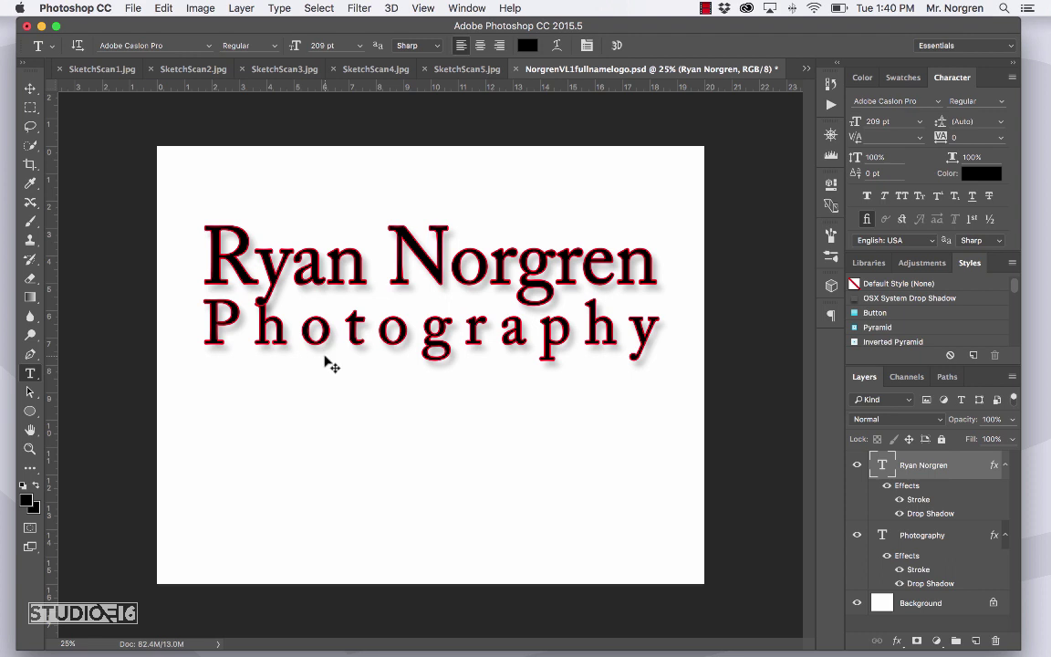
key(super+s)
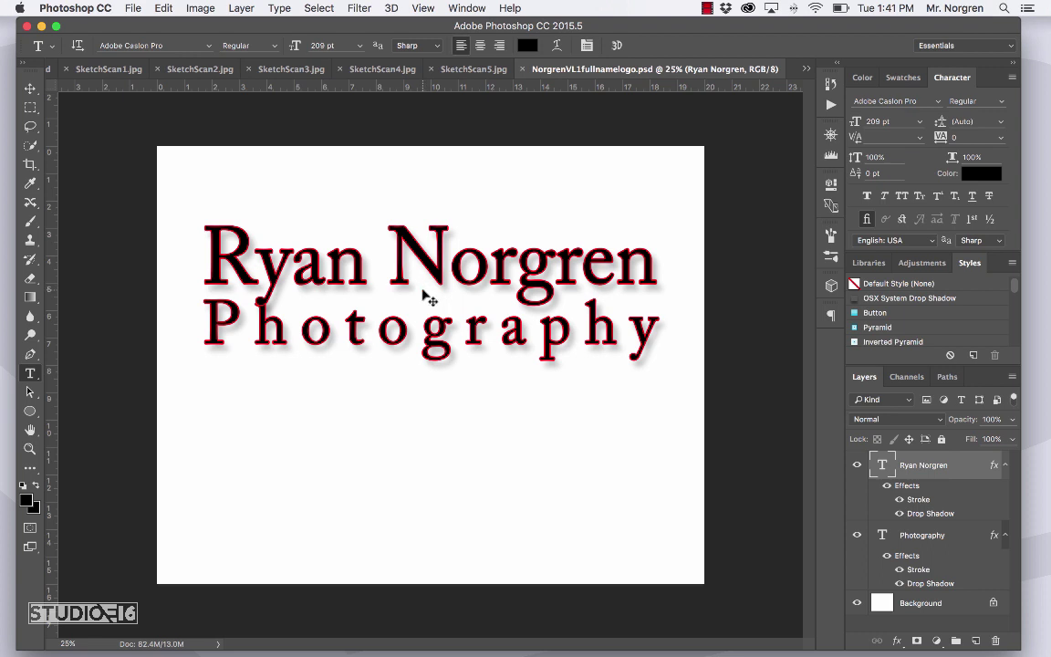
key(super+n)
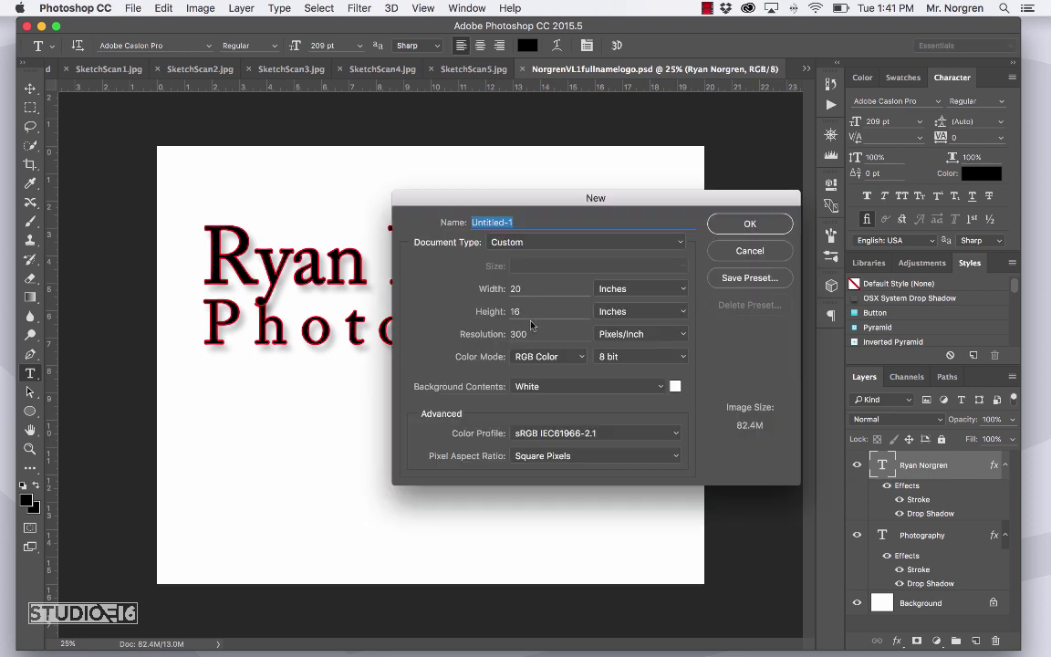
- Create a blank 20 × 16 inch, 300 ppi document after checking the initials-logo file
click(746, 224)
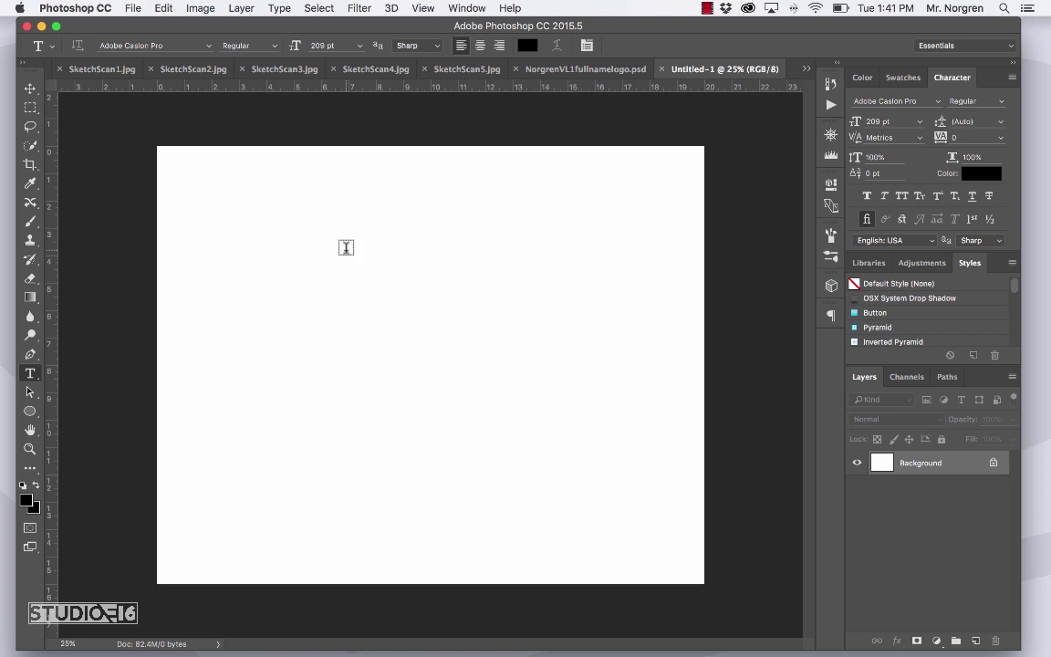
click(805, 69)
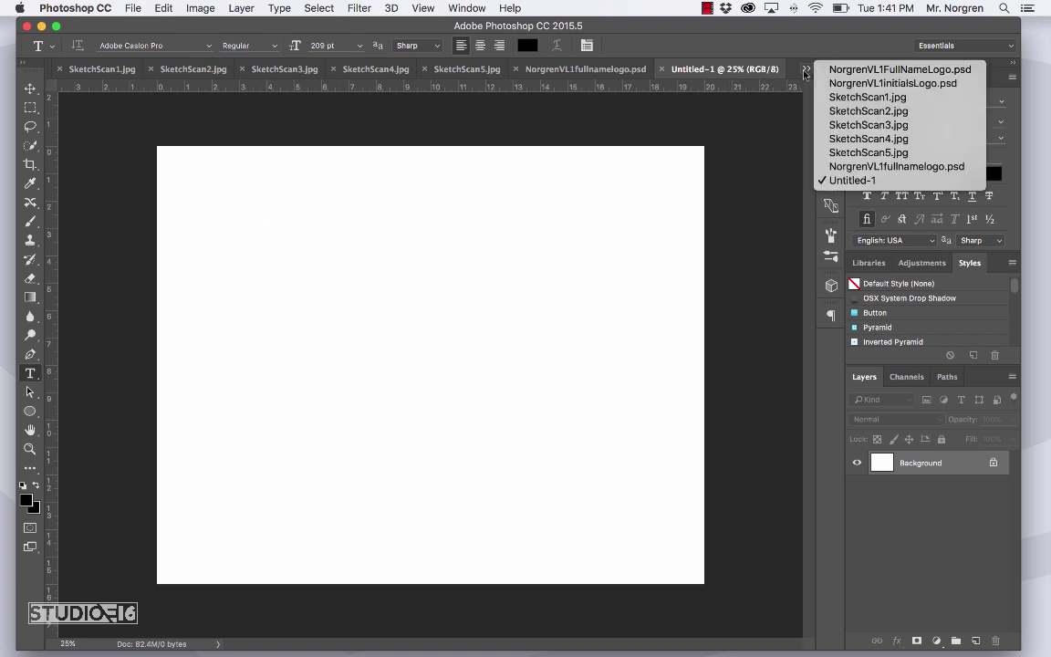
click(857, 83)
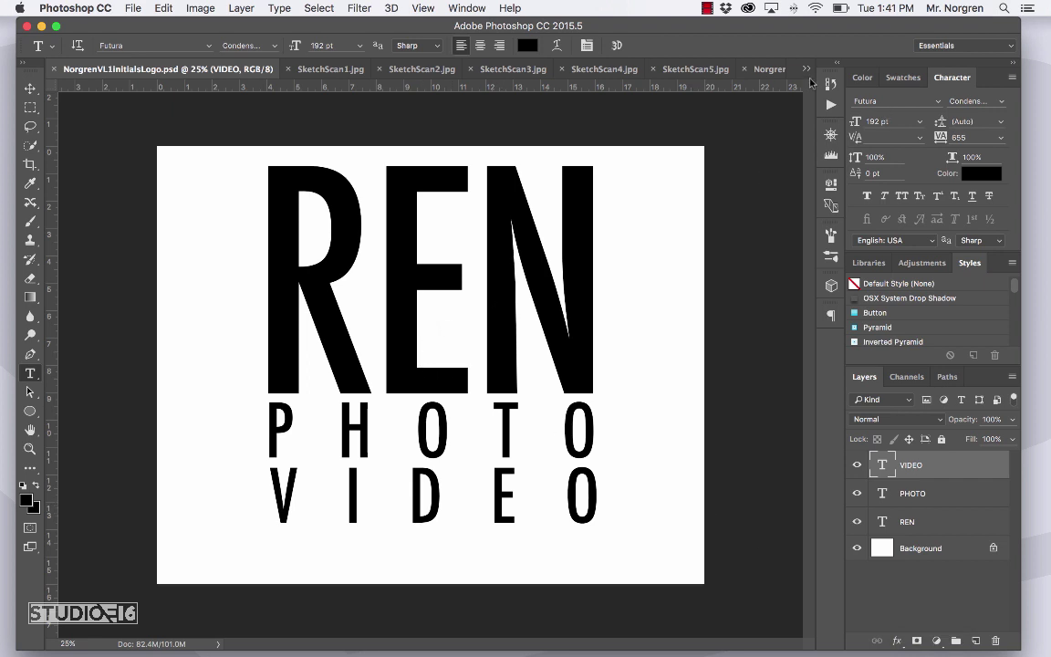
key(super+n)
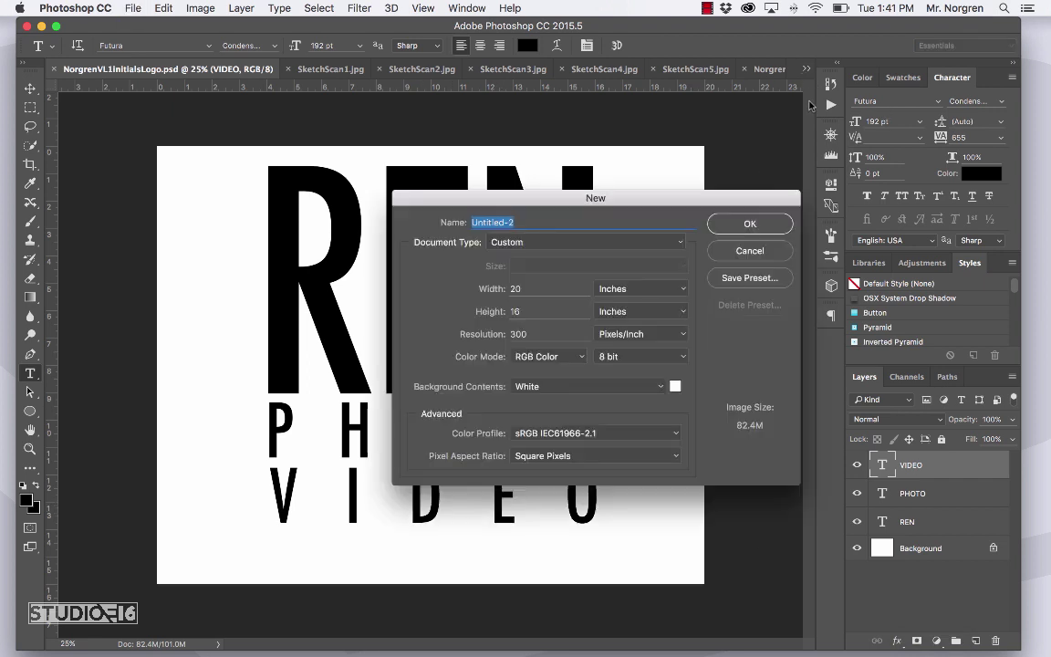
click(749, 223)
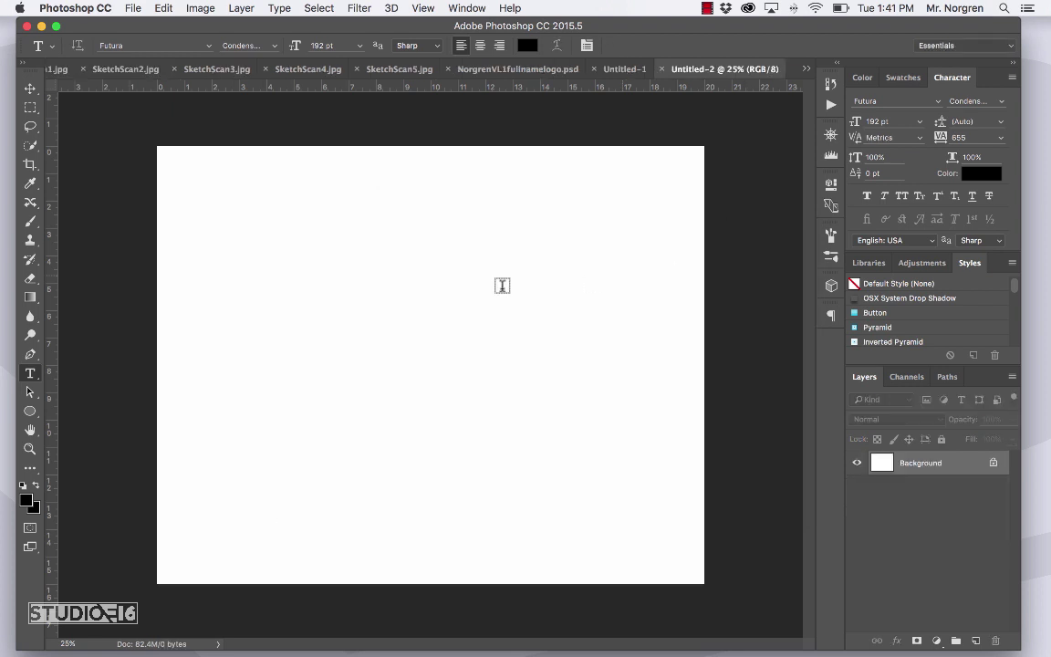
- Type the letter 'r' on the new canvas and bring up its Save As dialog
click(315, 271)
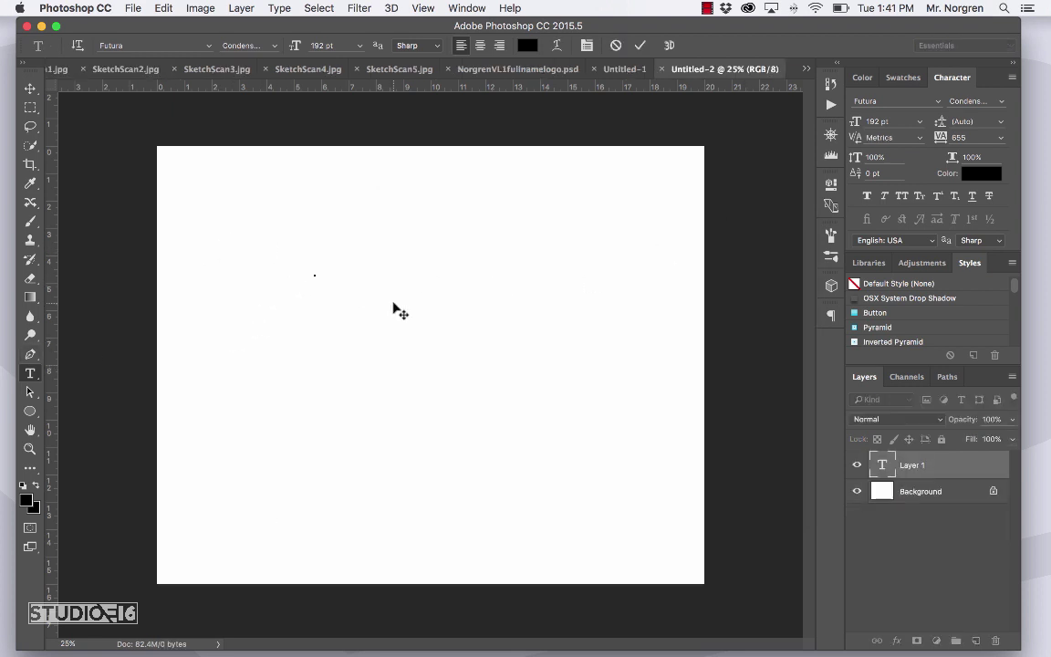
text(r)
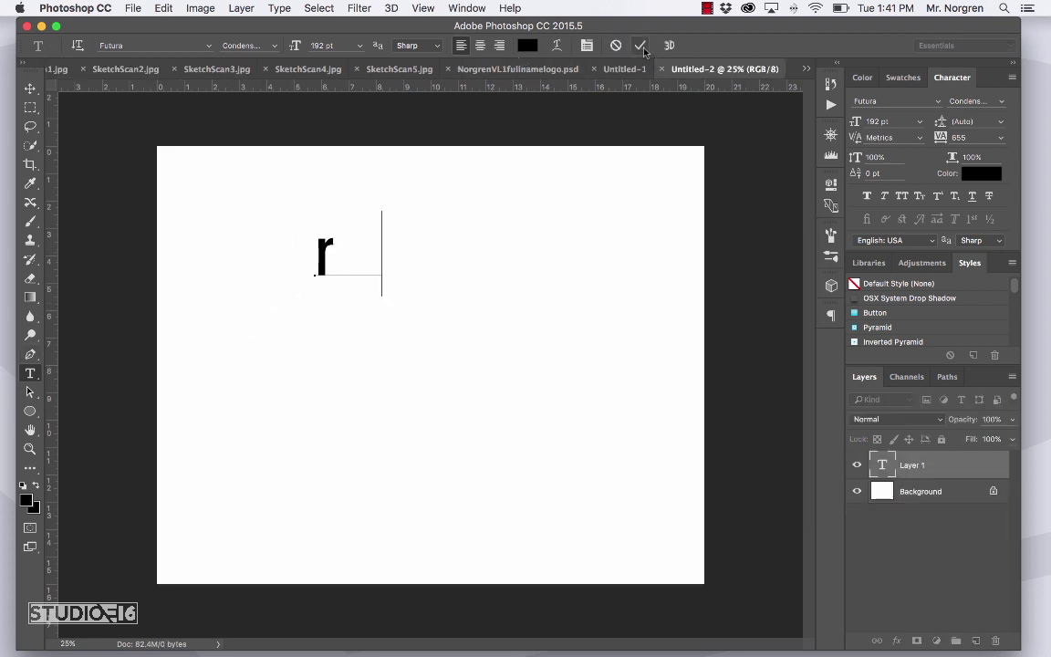
click(578, 238)
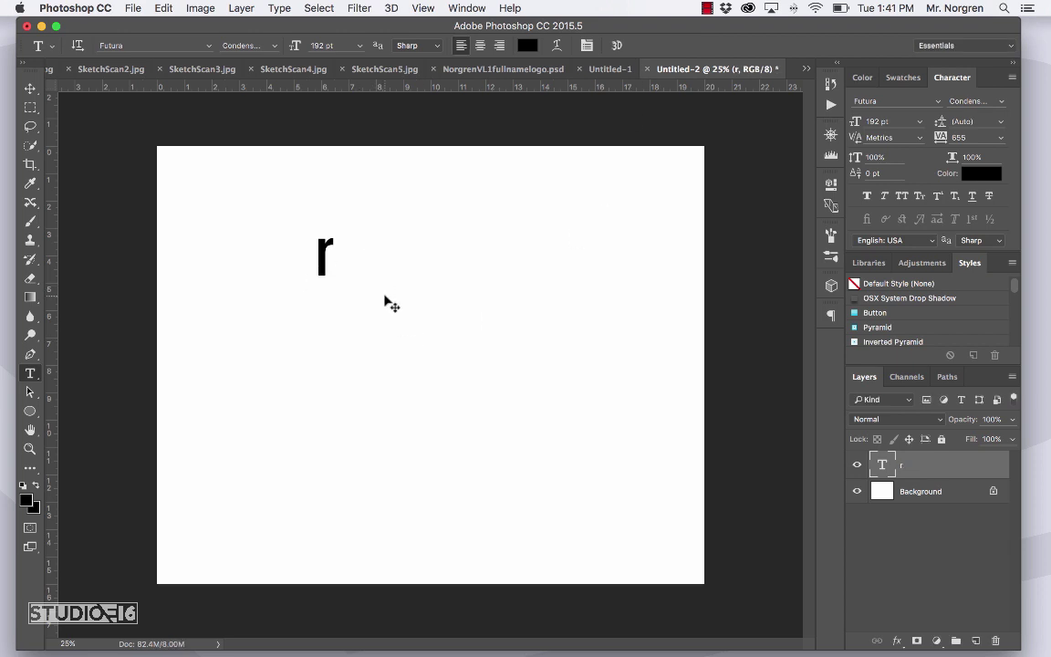
key(super+s)
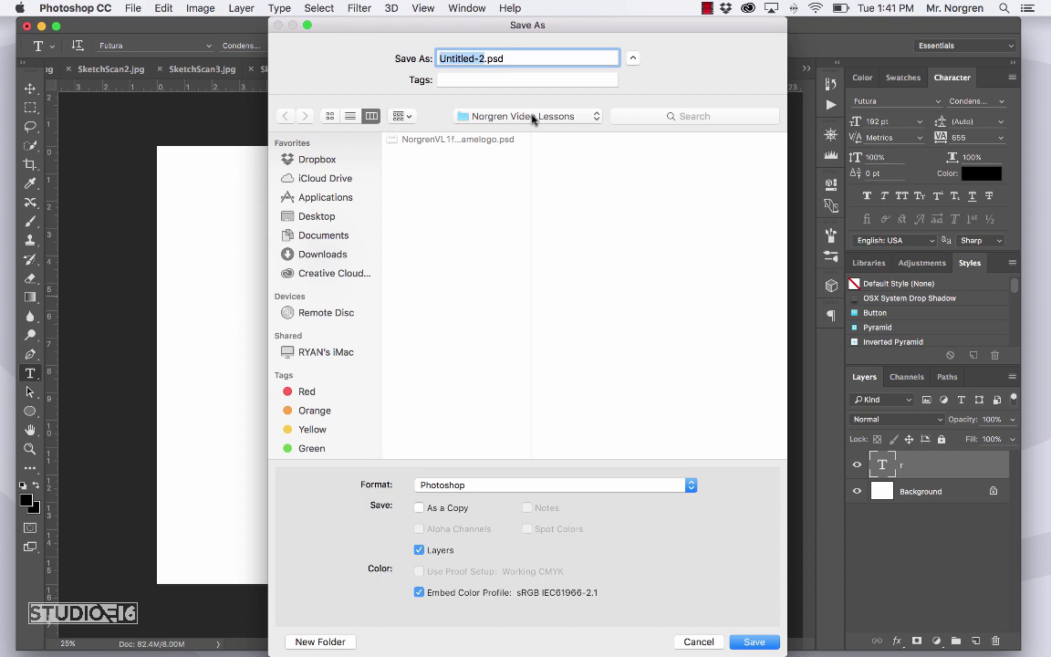
- Save as NorgrenVL1initialslogo.psd in Documents > Norgren Video Lessons with Maximize Compatibility kept on
click(315, 235)
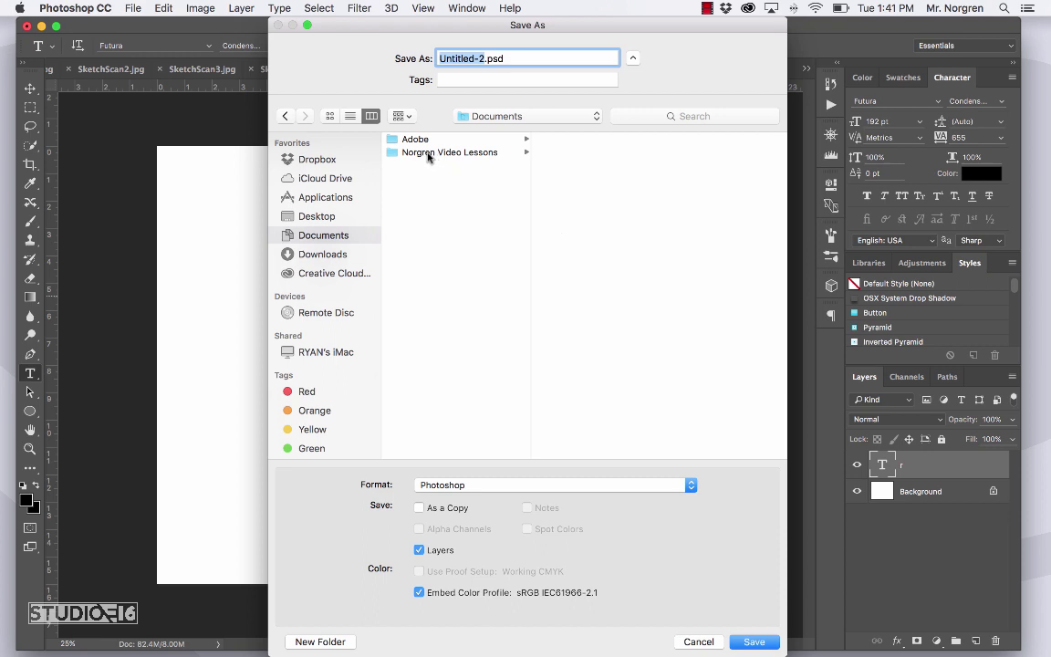
click(428, 155)
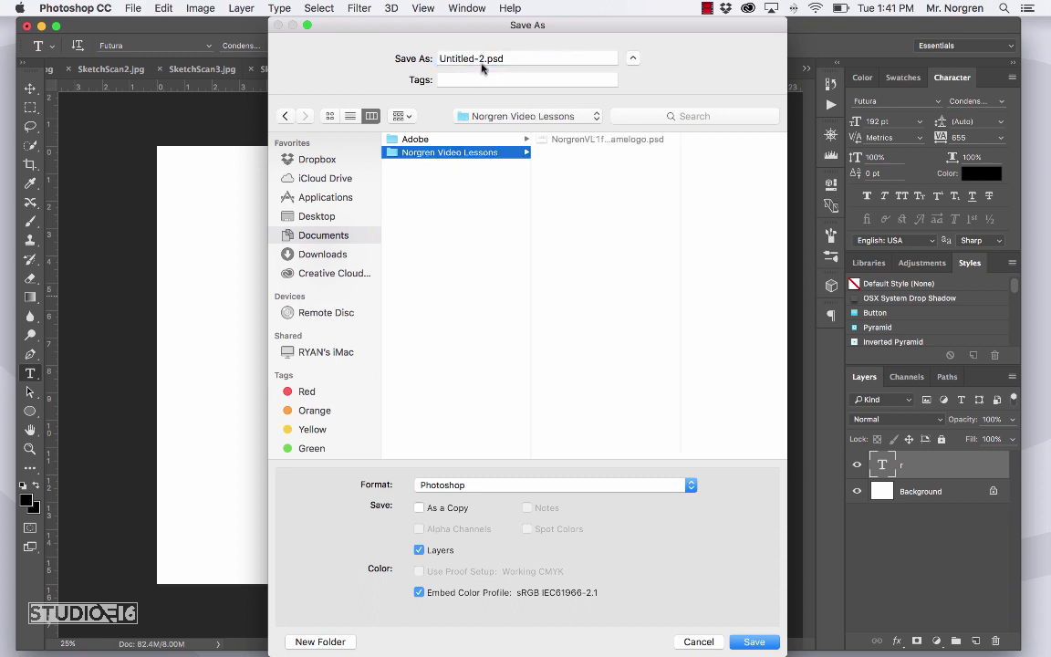
click(433, 57)
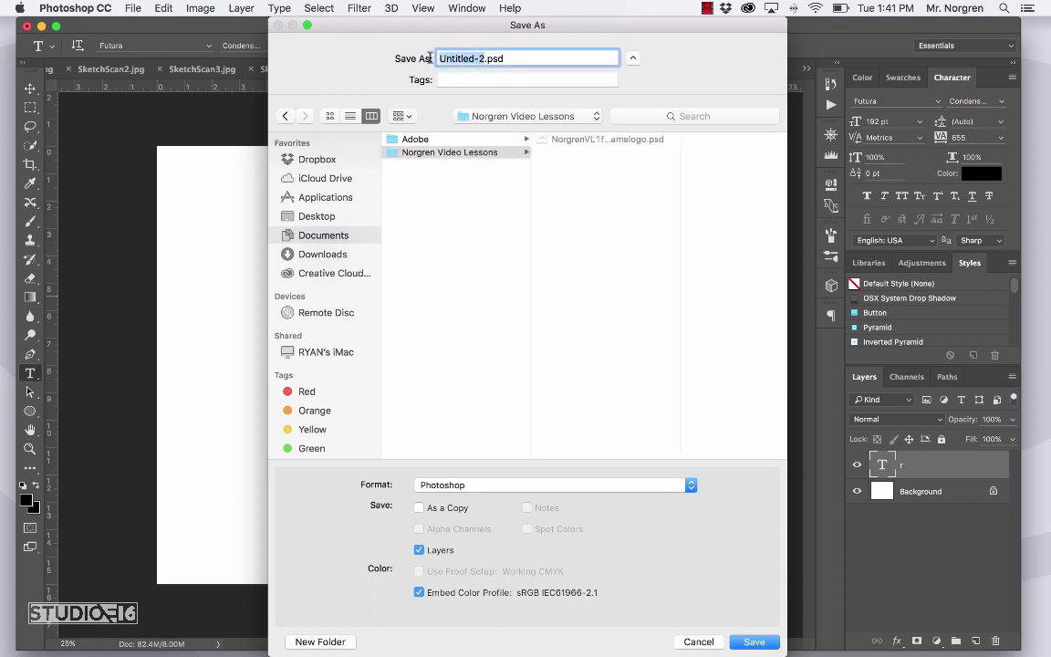
text(Norgren)
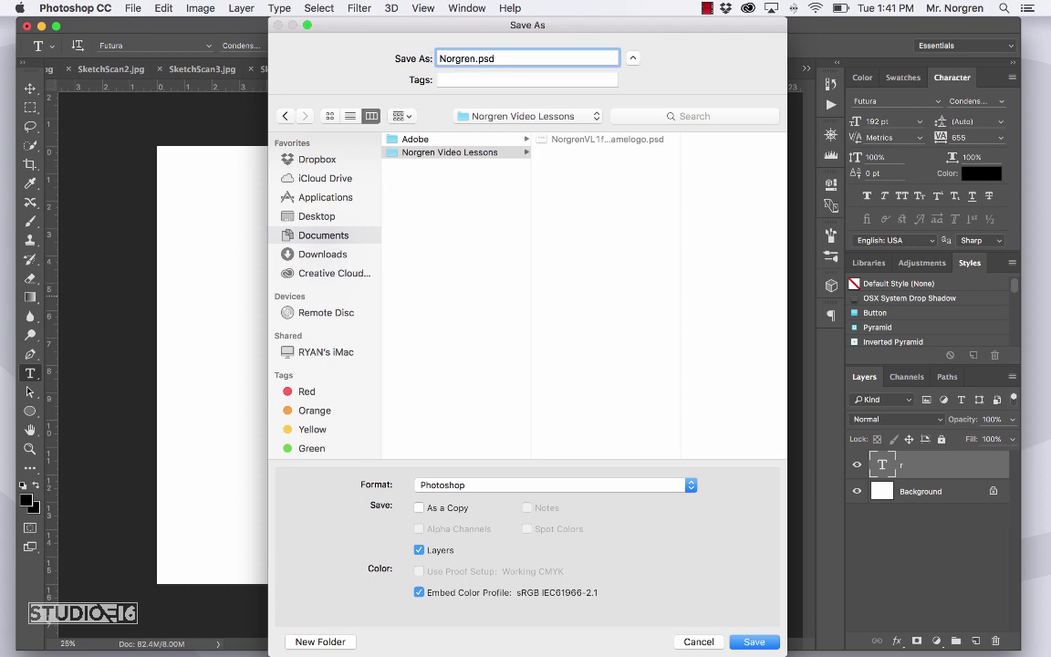
text(VL1)
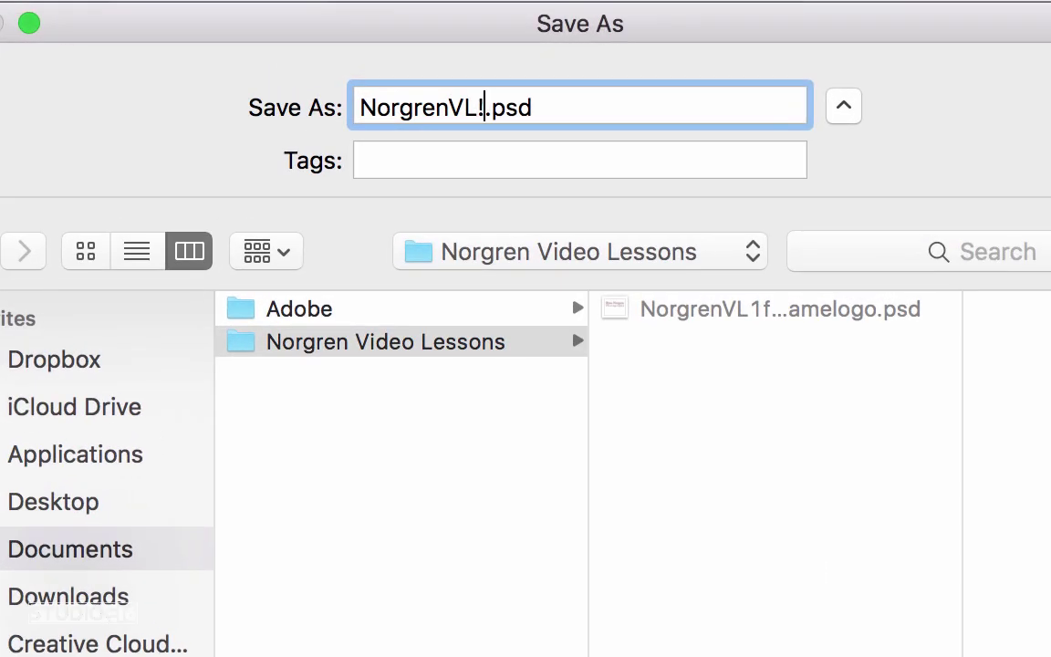
key(BackSpace)
text(1)
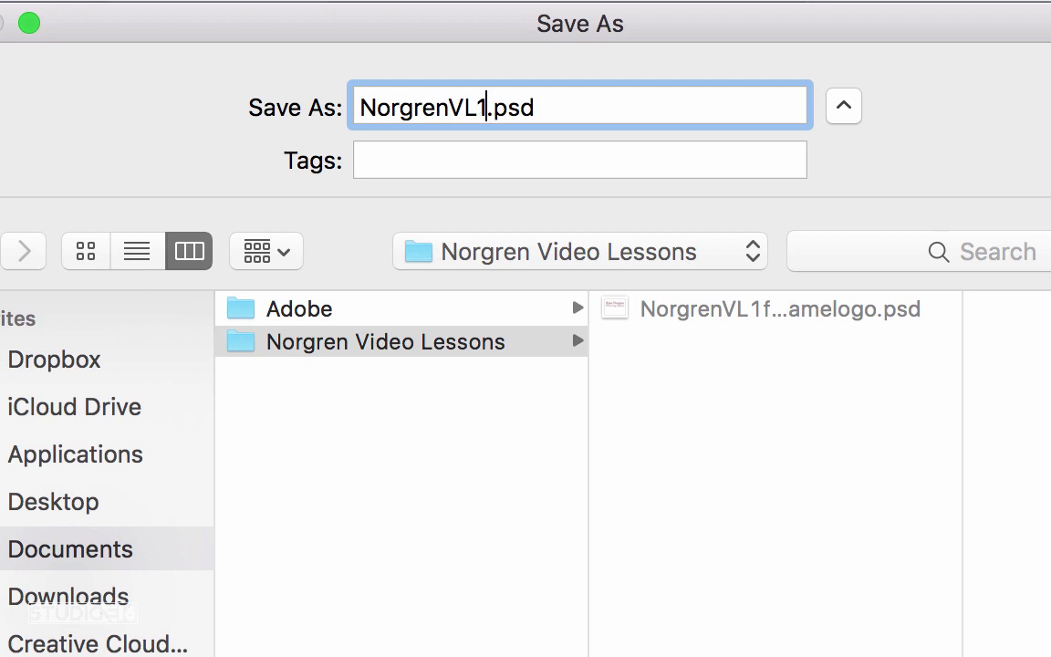
text(i)
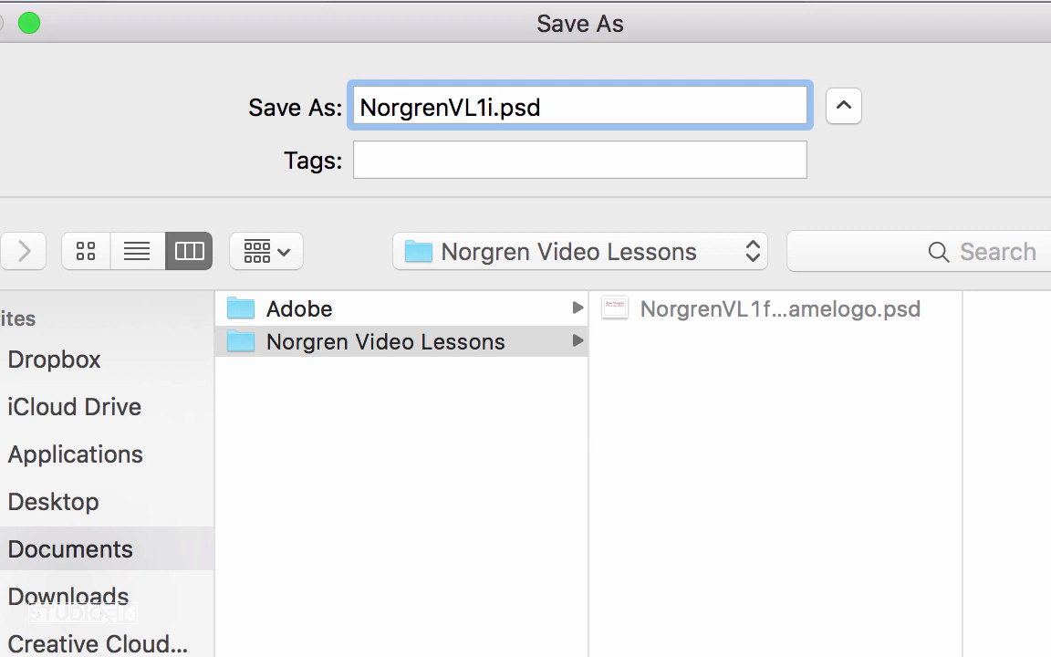
text(nitials)
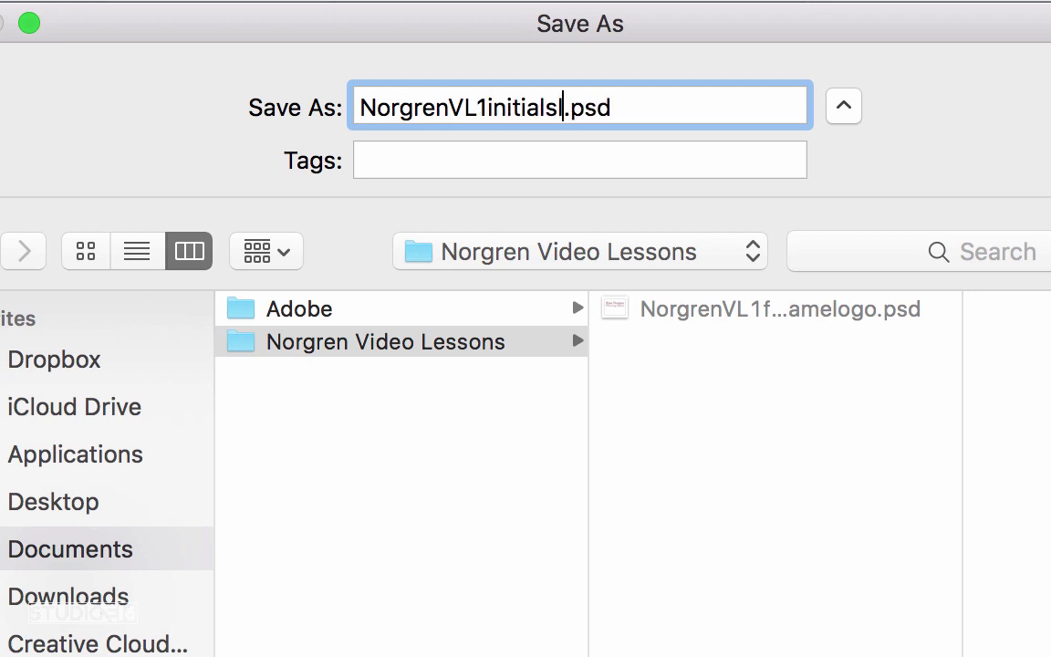
text(logo)
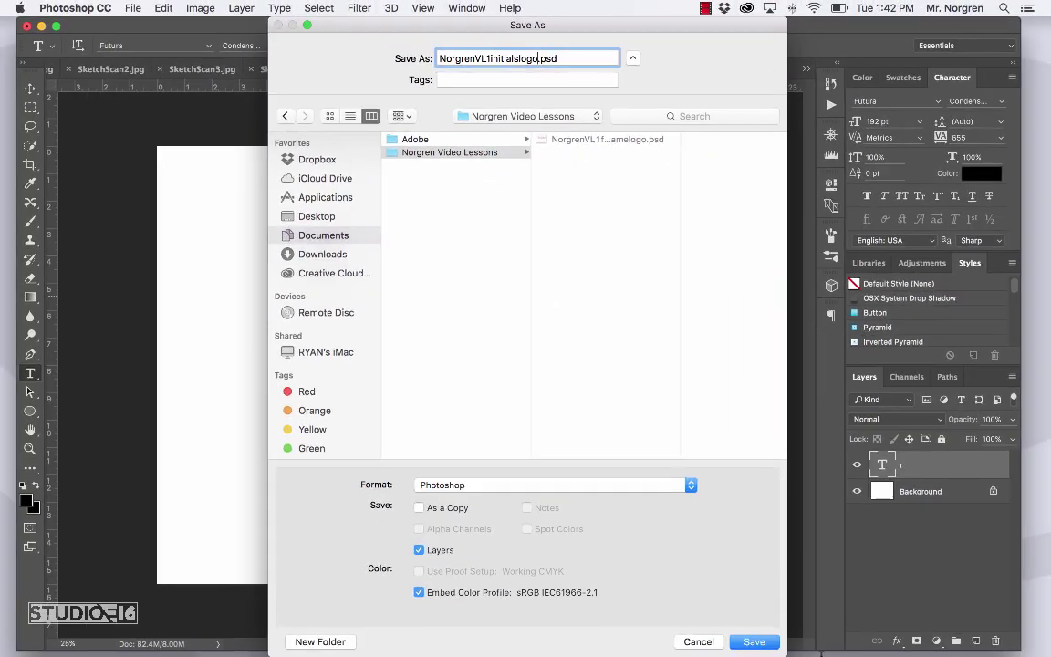
click(754, 643)
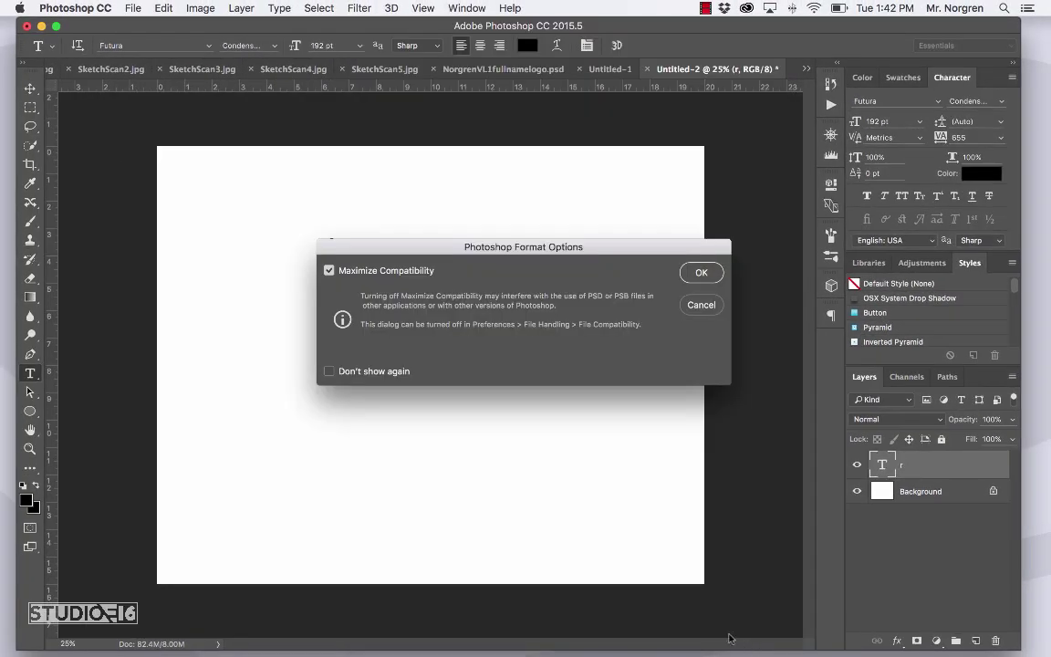
click(701, 274)
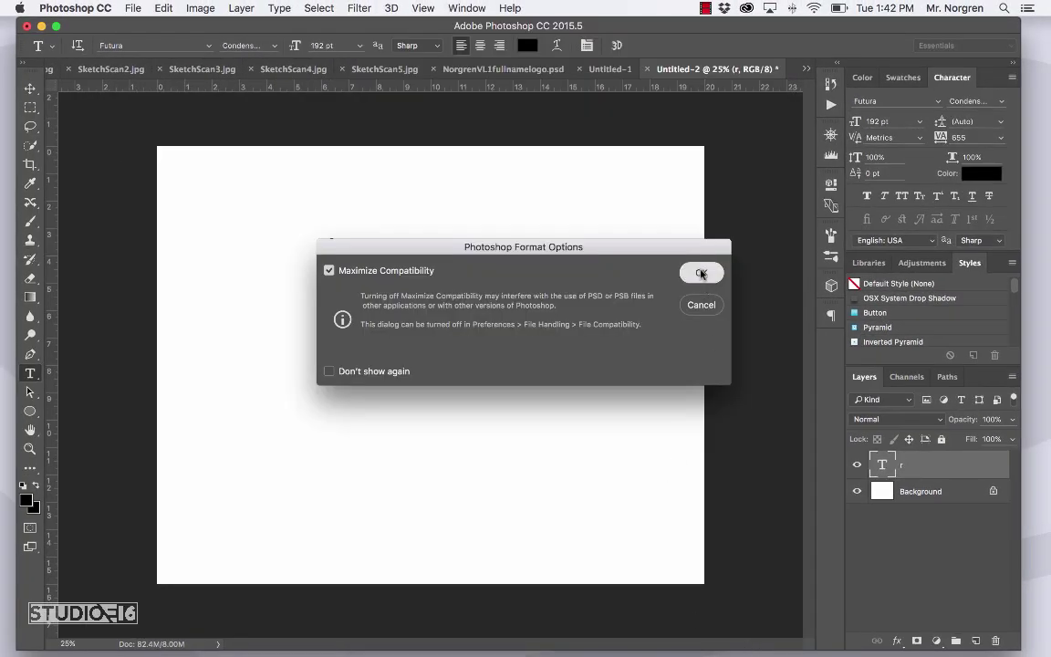